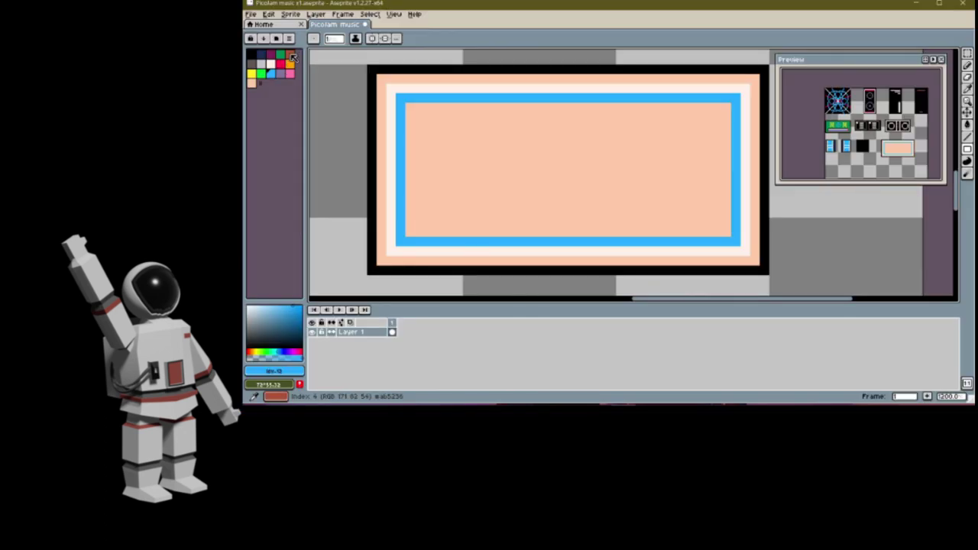
- Draw nested brown, navy and yellow rectangle outlines plus one more innermost outline inside the blue frame
left_click_drag(409, 107, 730, 234)
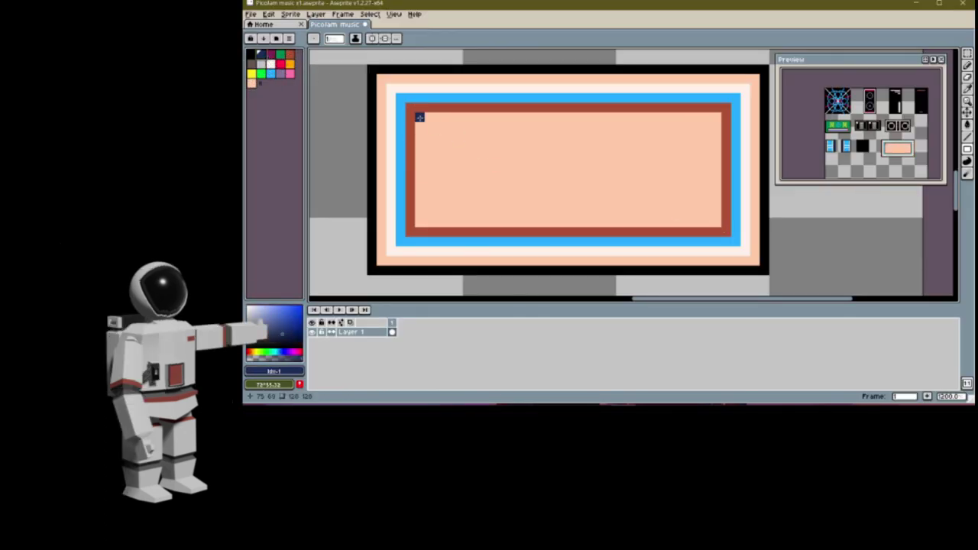
left_click_drag(429, 127, 704, 208)
left_click(253, 74)
left_click_drag(435, 132, 700, 206)
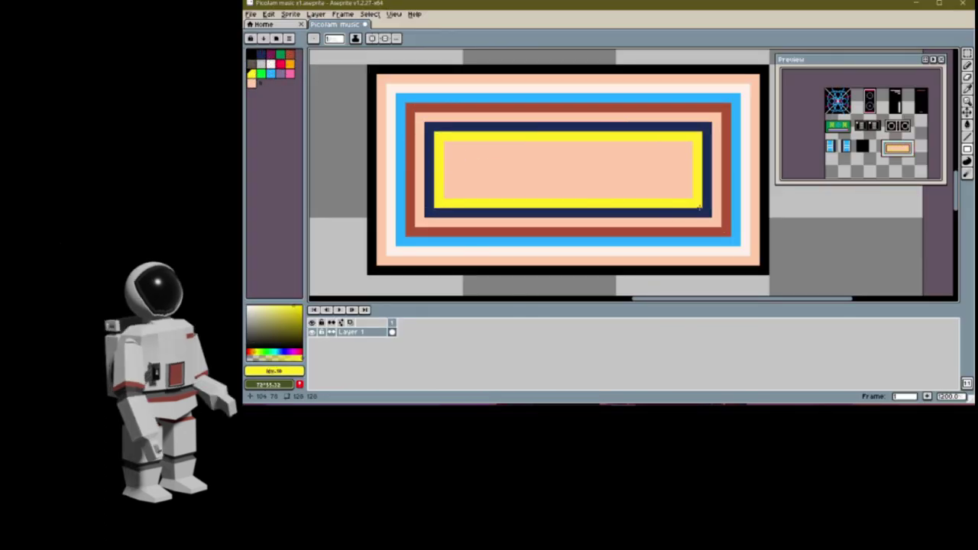
left_click_drag(444, 141, 693, 197)
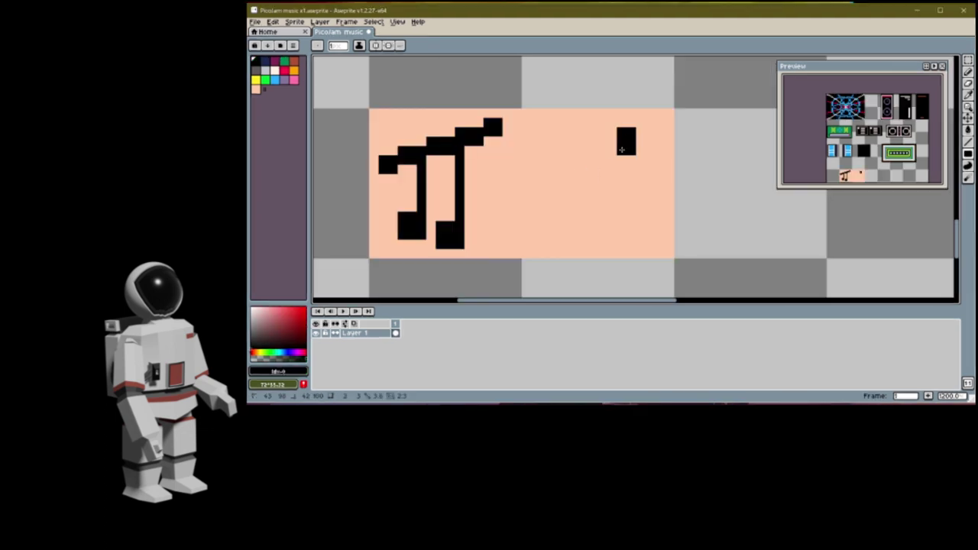
- Undo the last drawing change beside the black music notes
key("ctrl+z")
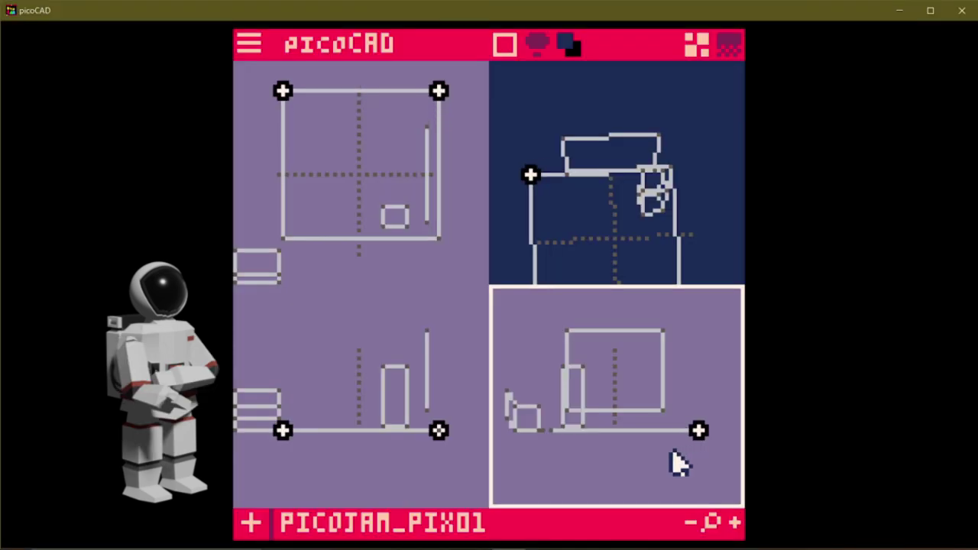
- Deepen the floor plane and reposition the tall box nearer to the floor's corner in the top-down view
key("Right")
key("Right")
scroll(658, 436, "down", 1)
left_click_drag(353, 154, 357, 181)
left_click_drag(392, 212, 397, 236)
middle_click_drag(662, 260, 589, 237)
- Rotate the panelled block a quarter turn and move it from beside the floor to the middle of the floor plane
left_click(255, 245)
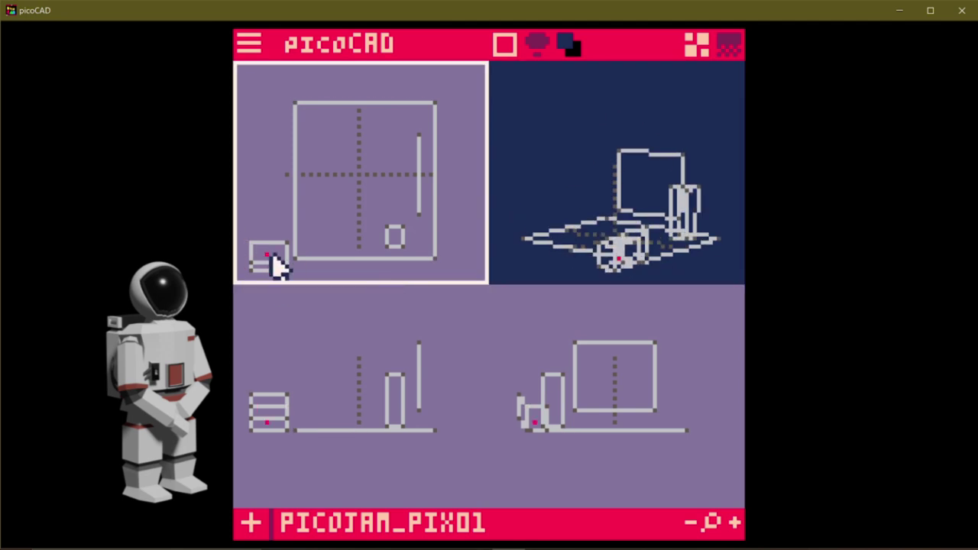
key("r")
middle_click_drag(301, 236, 332, 203)
right_click(297, 221)
left_click(385, 287)
left_click_drag(301, 223, 385, 151)
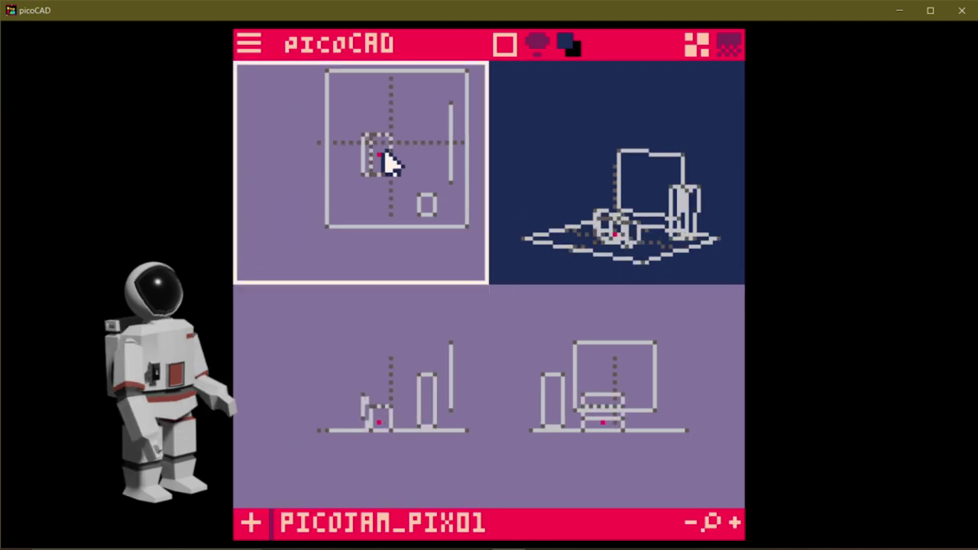
- Examine the arranged room in the enlarged 3D view from a closer angle
scroll(286, 85, "down", 1)
key("v")
key("space")
key("Right")
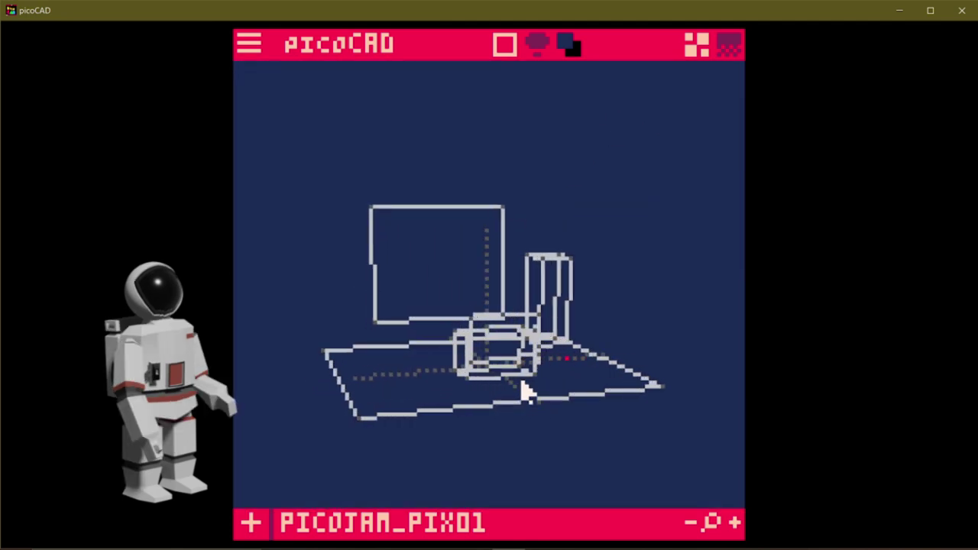
scroll(522, 383, "up", 3)
right_click_drag(531, 391, 366, 476)
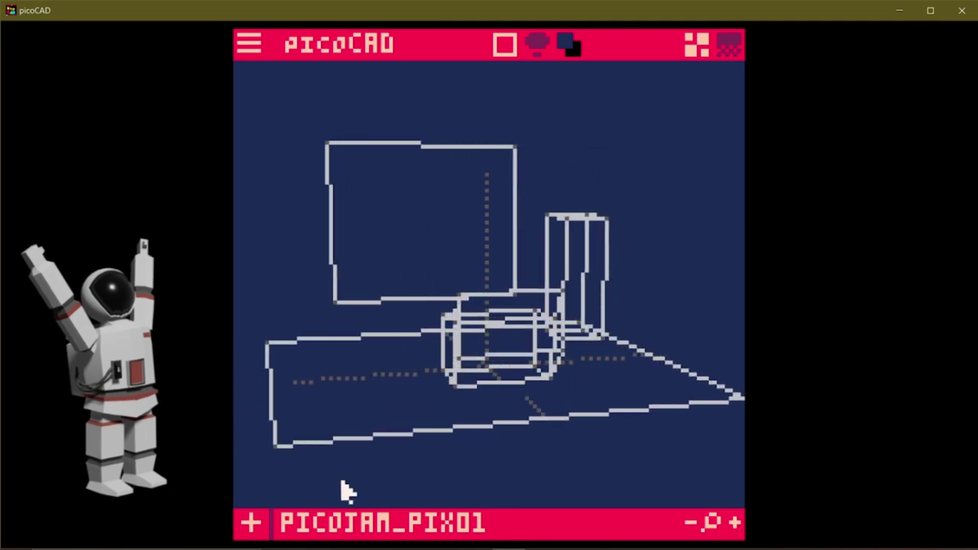
- Add a cube to the empty project and save the project as picojam_pix01
left_click(252, 524)
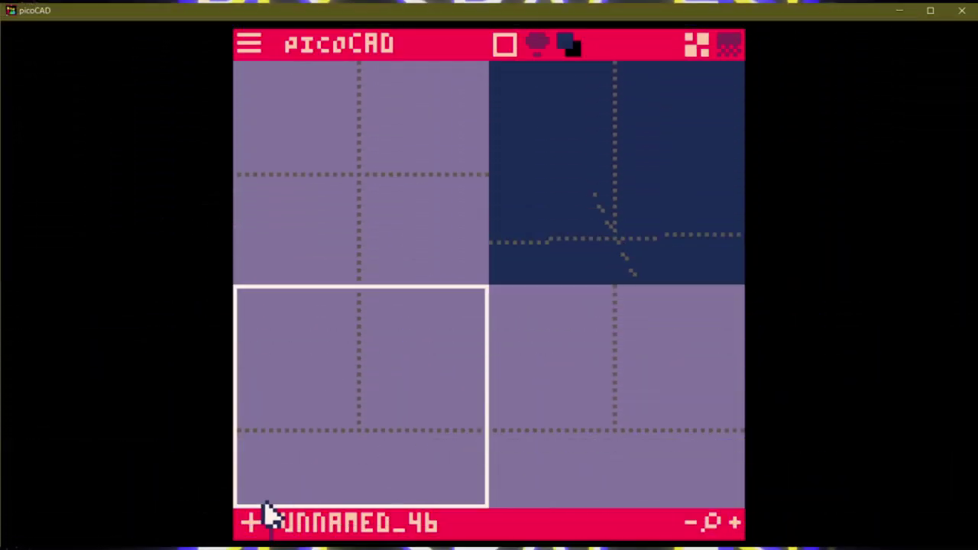
left_click(251, 524)
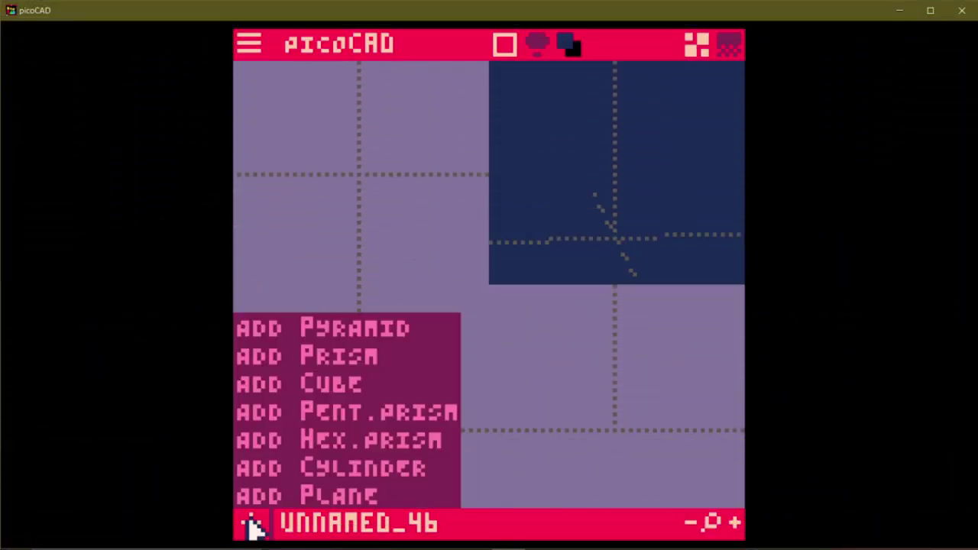
left_click(370, 397)
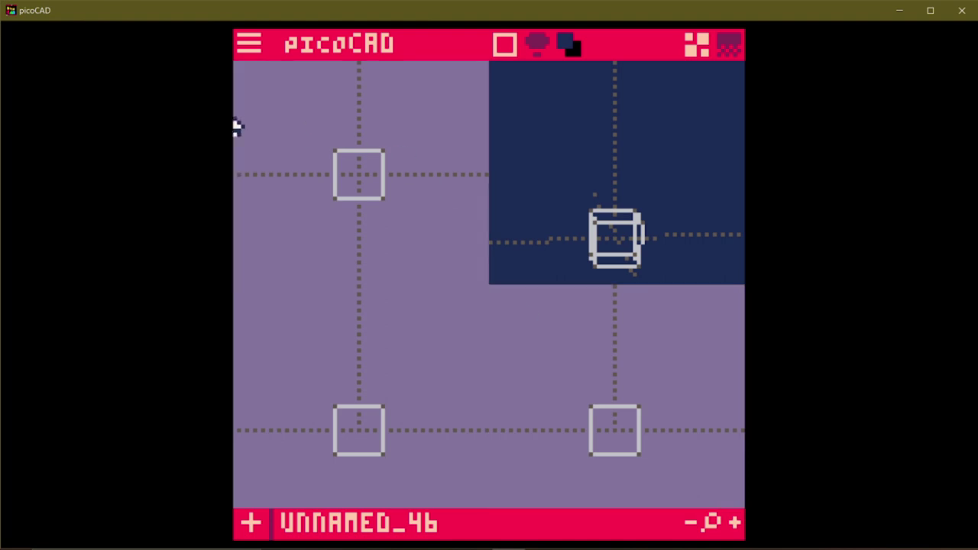
left_click(248, 46)
left_click(327, 160)
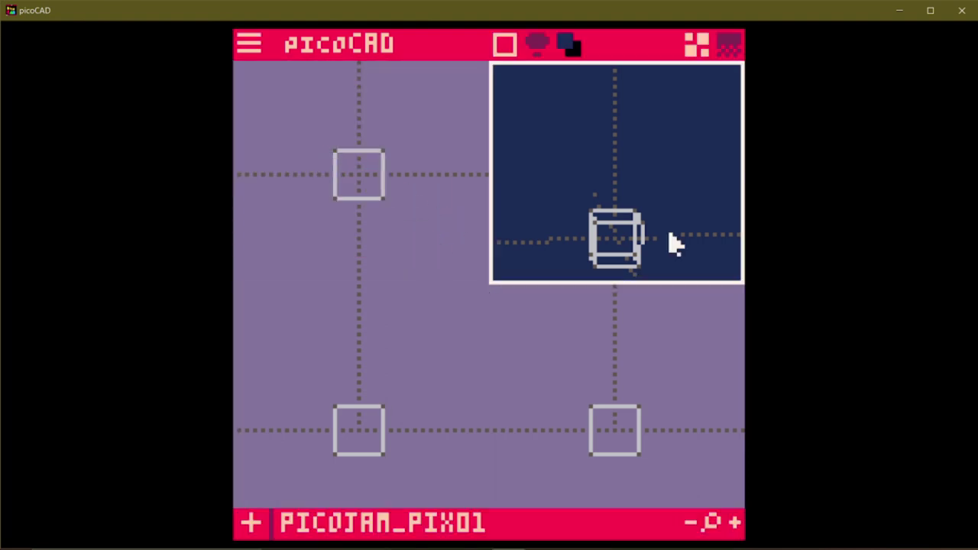
- Stretch the cube's vertices into a wide, taller block whose base rests on the ground line
left_click_drag(405, 389, 421, 435)
left_click_drag(298, 393, 344, 463)
left_click_drag(334, 455, 299, 455)
left_click_drag(361, 431, 360, 405)
left_click_drag(634, 210, 681, 221)
left_click_drag(574, 359, 650, 396)
left_click_drag(640, 382, 639, 359)
scroll(656, 186, "down", 1)
left_click_drag(612, 199, 655, 203)
scroll(656, 203, "up", 1)
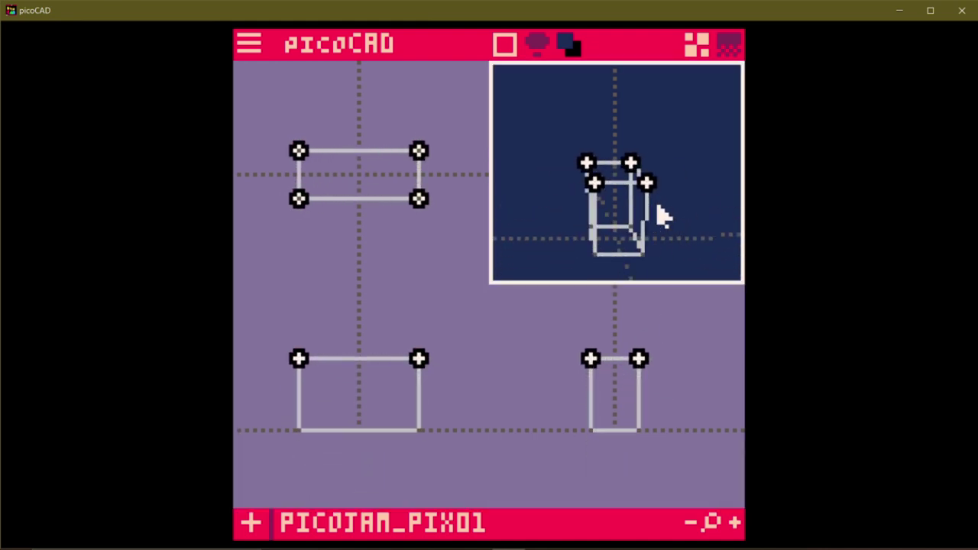
- Extend the block's depth by one grid step in the side view
key("Tab")
left_click_drag(527, 309, 566, 335)
key("space")
left_click_drag(662, 340, 628, 436)
key("Right")
- Extrude one long side face of the block outward
key("space")
left_click_drag(629, 252, 602, 298)
key("space")
left_click_drag(588, 252, 594, 203)
right_click(594, 204)
left_click(618, 243)
left_click_drag(618, 243, 623, 238)
- Move the lower vertices of the extruded face three grid steps up and two steps toward the block
left_click_drag(515, 416, 567, 466)
key("Up")
key("Up")
key("Up")
key("Right")
key("Right")
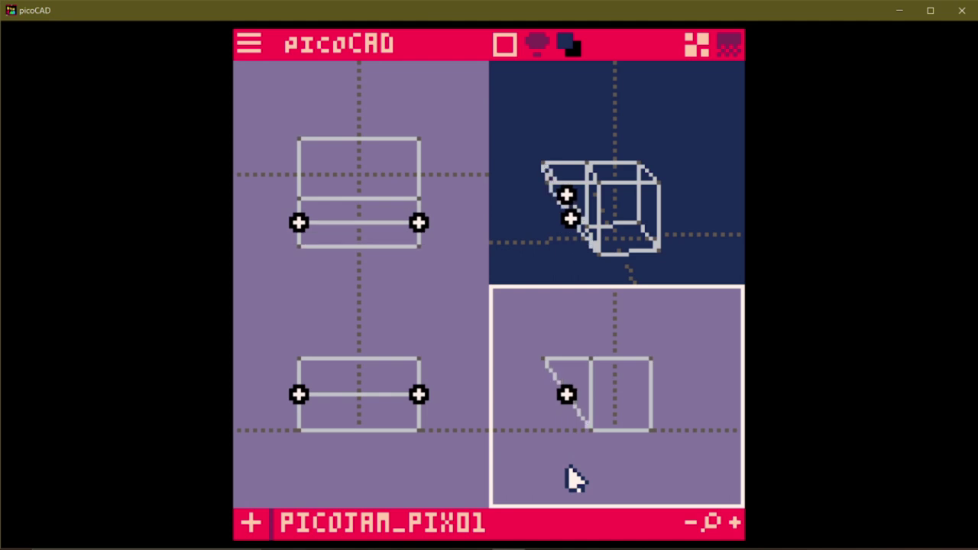
- Move the upper vertices of the extruded face three grid steps up and in toward the block to form an upright panel
left_click_drag(531, 339, 573, 375)
key("Right")
key("Right")
key("Up")
key("Up")
key("Up")
key("Right")
- Examine the panelled block's shape from several angles in the 3D view
mouse_move(618, 245)
left_mouse_down()
mouse_move(656, 202)
mouse_move(612, 230)
left_mouse_up()
left_click_drag(552, 304, 601, 333)
left_click_drag(662, 179, 525, 345)
key("Left")
key("space")
right_click_drag(530, 356, 566, 219)
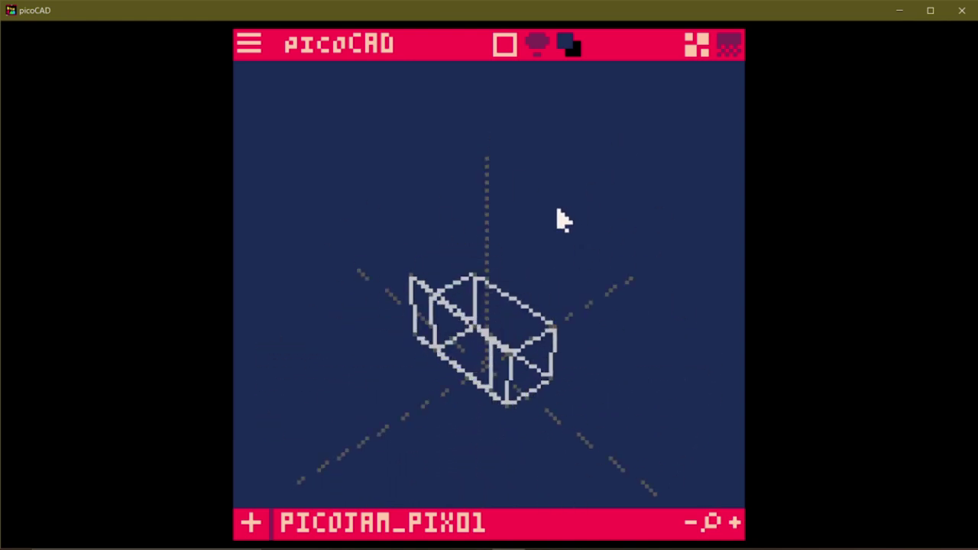
key("Tab")
right_click_drag(607, 255, 634, 229)
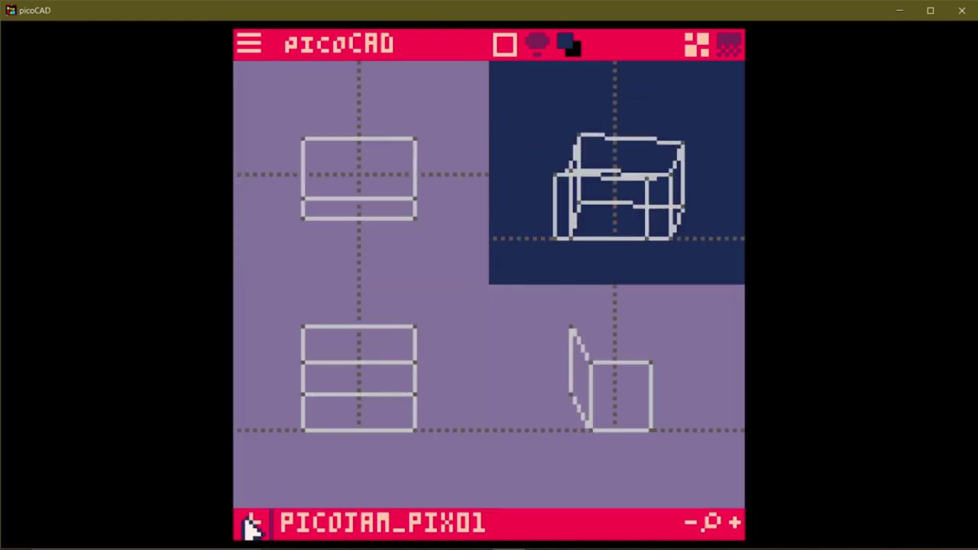
- Add a plane for the floor and lift the panelled block above it
left_click(253, 524)
left_click(367, 498)
right_click_drag(648, 226, 540, 447)
left_click_drag(579, 448, 627, 363)
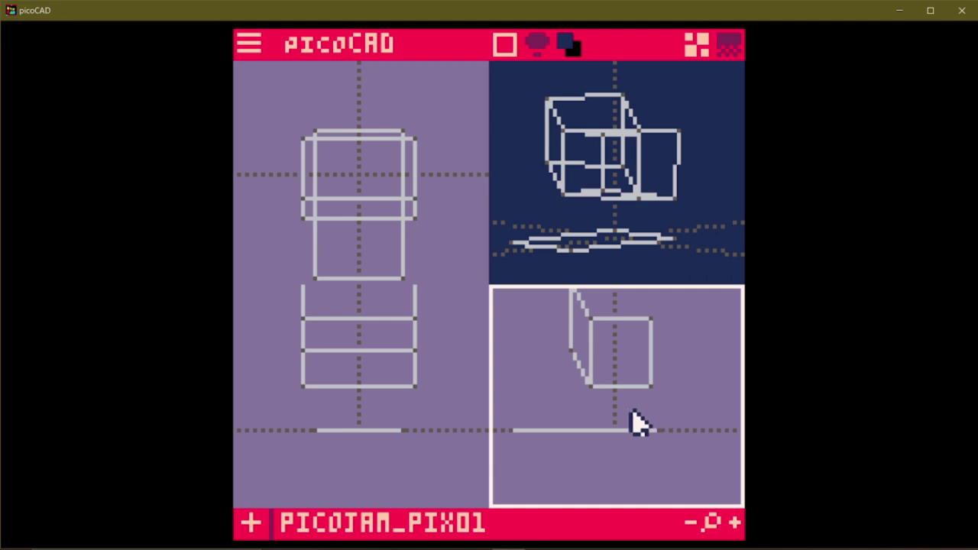
- Widen the floor plane by shifting its side vertices outward in the top-down view
scroll(642, 466, "down", 3)
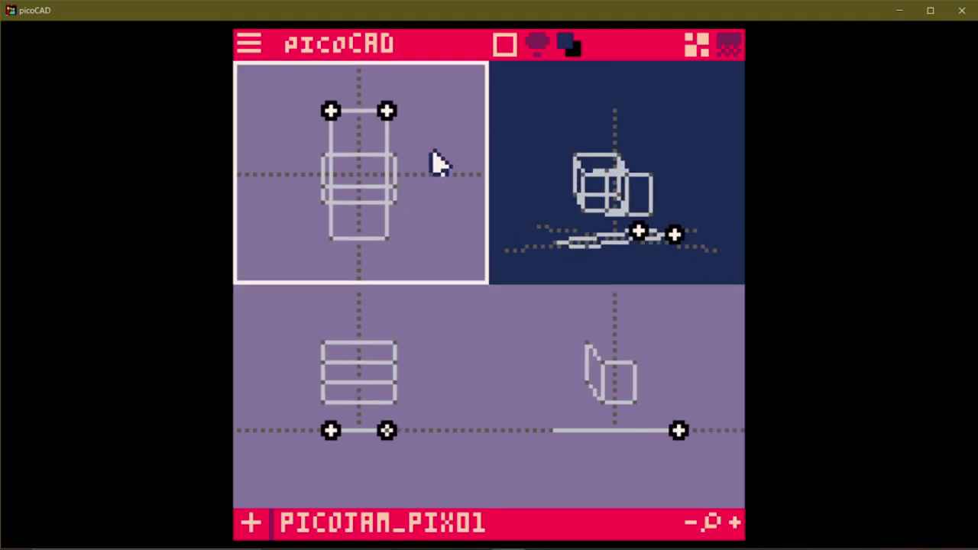
left_click_drag(366, 176, 261, 127)
key("Right")
key("Right")
key("Right")
key("Right")
key("Right")
key("Right")
key("Right")
key("Right")
key("Right")
scroll(337, 183, "down", 1)
- Move the panelled block off the floor's far corner and extend the floor plane's depth by four grid steps
left_click_drag(363, 86, 363, 126)
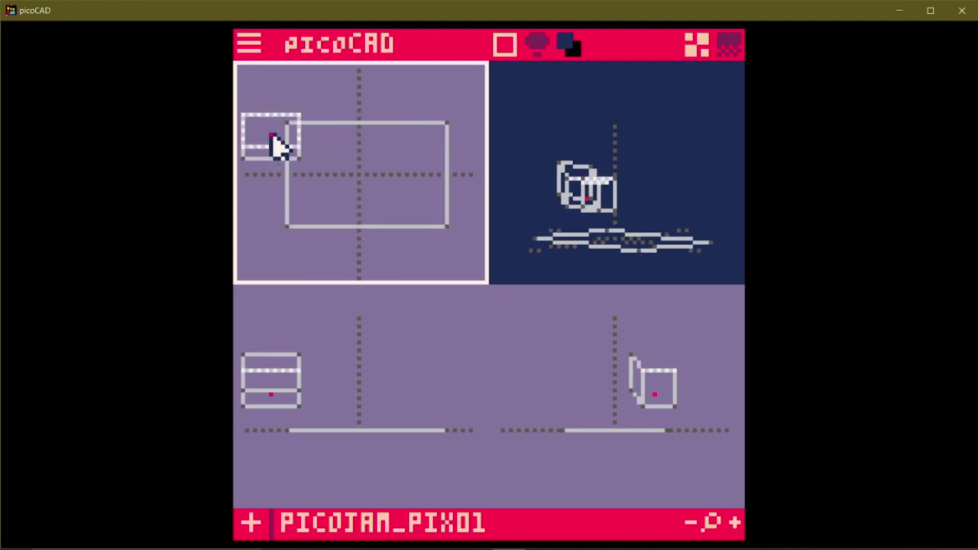
left_click_drag(272, 136, 256, 82)
left_click_drag(386, 115, 345, 214)
left_click_drag(432, 156, 272, 189)
key("Up")
key("Up")
key("Up")
key("Up")
- Move the panelled block back over the centre of the floor plane
key("space")
middle_click_drag(480, 144, 586, 321)
key("Tab")
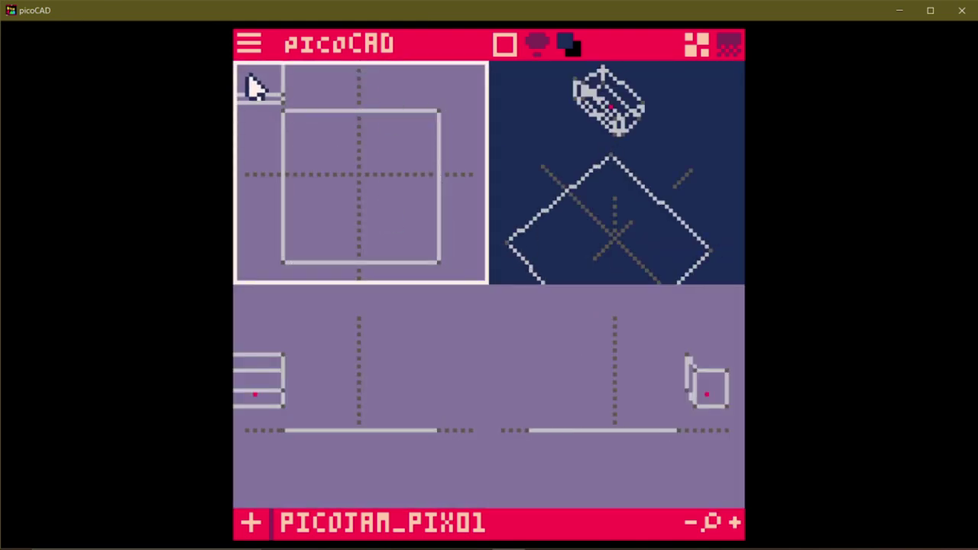
left_click_drag(252, 88, 365, 190)
key("Tab")
left_click_drag(627, 260, 543, 413)
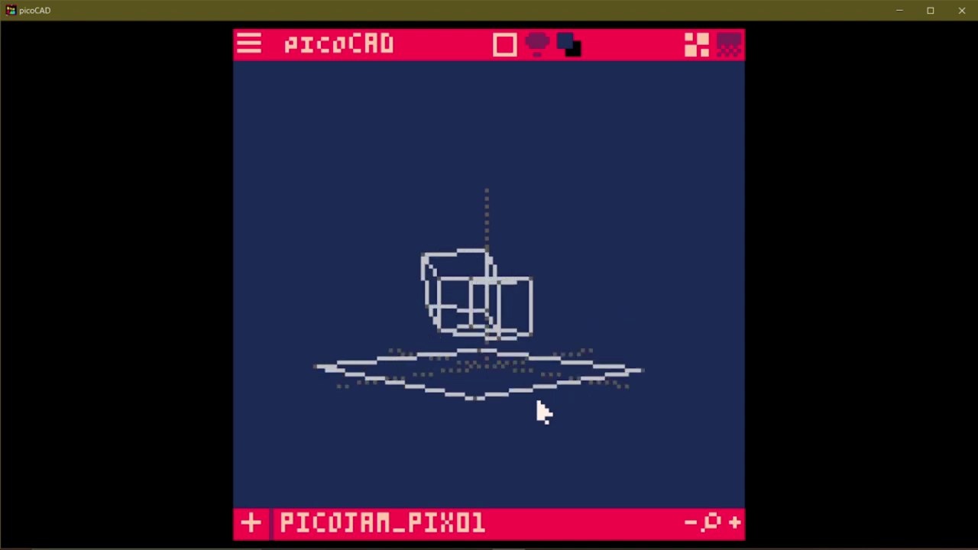
- Lower the panelled block until its base rests on the floor plane
key("space")
left_click_drag(666, 312, 542, 426)
left_click_drag(610, 367, 612, 409)
key("space")
left_click_drag(654, 218, 629, 318)
key("space")
scroll(403, 269, "down", 4)
left_click(423, 269)
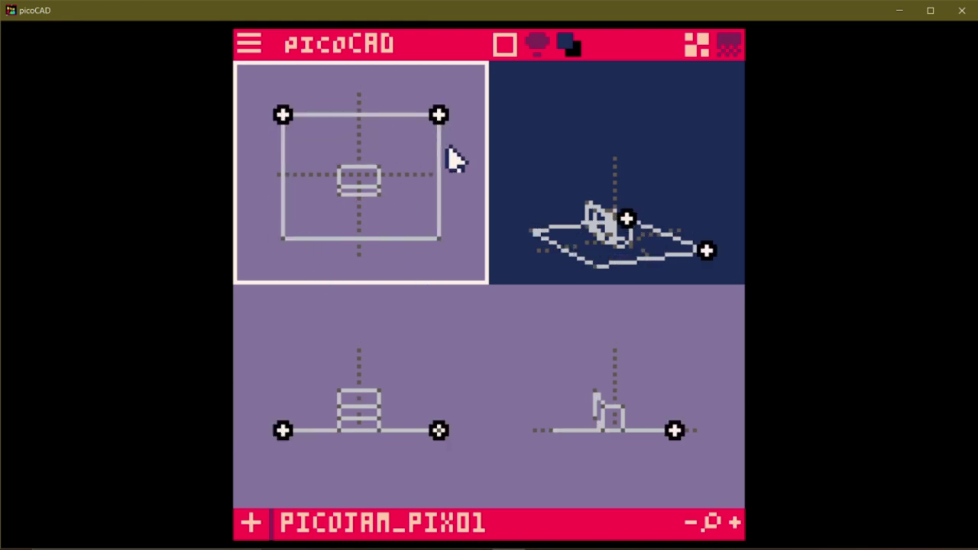
- Add a second cube at the centre and raise all its vertices so it sits on the floor plane
left_click(251, 523)
left_click(373, 390)
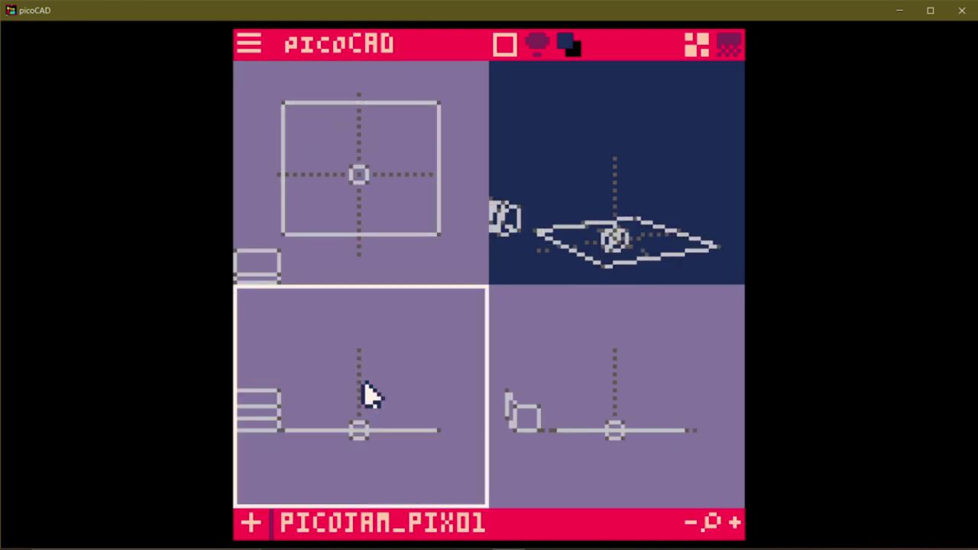
scroll(360, 181, "up", 1)
left_click_drag(379, 397, 343, 470)
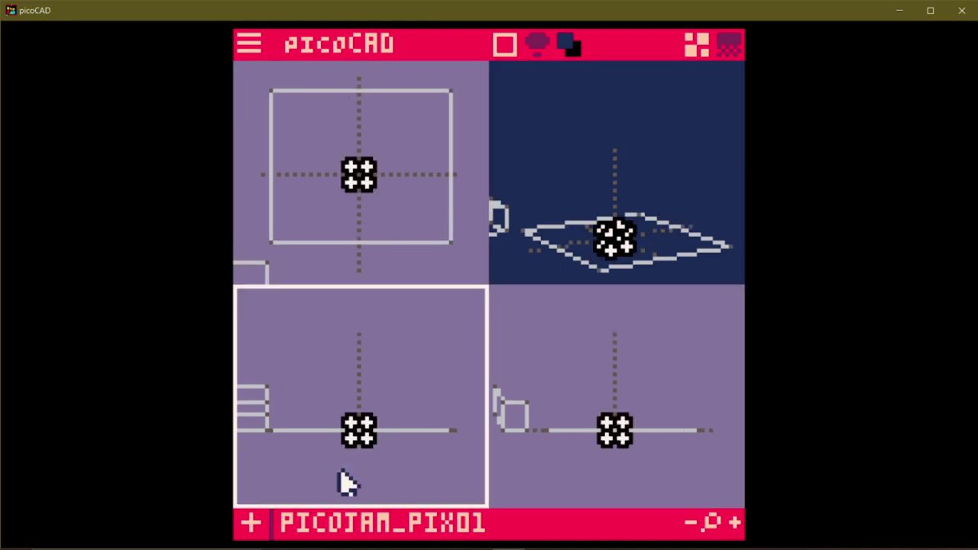
key("g")
left_click(343, 461)
- Raise the second cube's top vertices to form a tall column
scroll(371, 411, "up", 2)
left_click_drag(399, 367, 332, 428)
key("g")
left_click(329, 368)
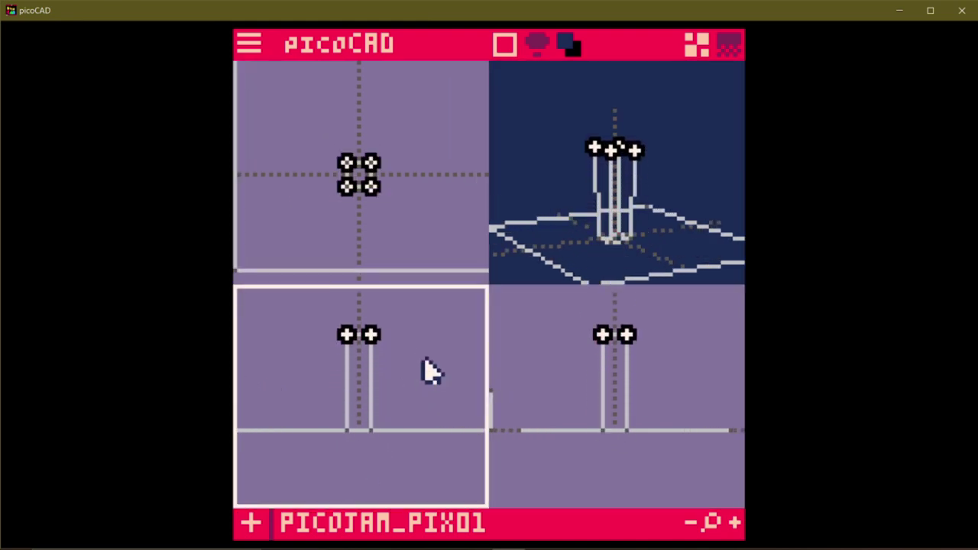
- Widen the tall column in the front view and extend its depth in the side view
left_click_drag(405, 313, 367, 461)
key("g")
left_click(405, 353)
left_click_drag(650, 321, 610, 451)
key("g")
key("Right")
- Reduce the tall column's depth by one step in the side view
left_click_drag(642, 183, 594, 351)
left_click_drag(677, 317, 634, 451)
left_click_drag(653, 191, 680, 200)
left_click_drag(675, 324, 639, 449)
key("Left")
left_click_drag(687, 186, 642, 184)
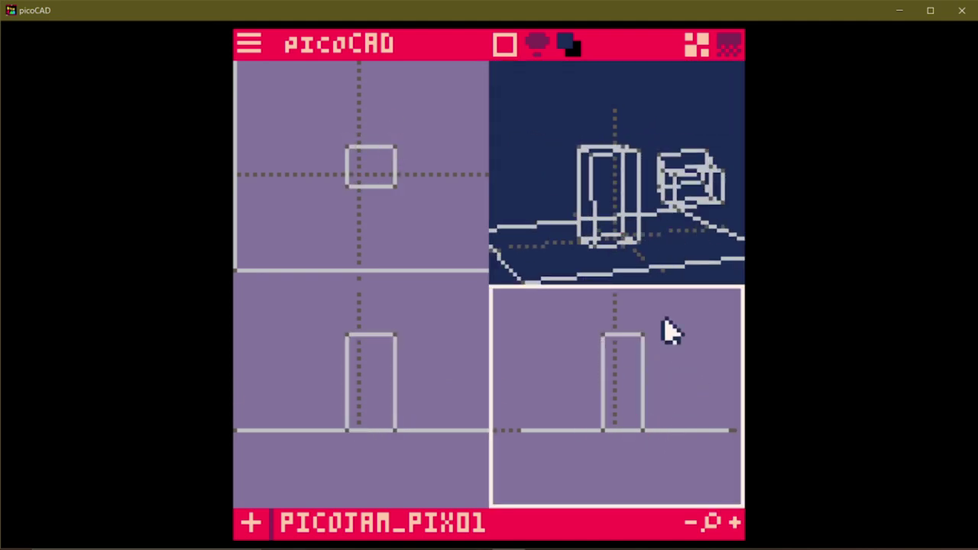
- Increase the tall column's depth slightly in the side view and narrow its width by one step in the front view
left_click_drag(666, 320, 639, 438)
key("Left")
key("Right")
key("Right")
left_click_drag(424, 305, 385, 451)
key("Left")
mouse_move(666, 184)
left_mouse_down()
mouse_move(635, 182)
mouse_move(660, 186)
left_mouse_up()
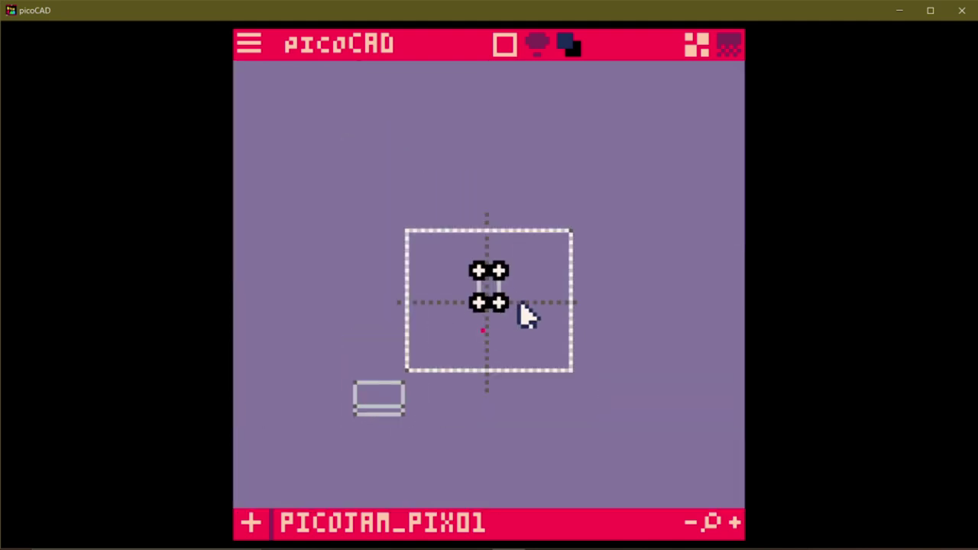
- Move the tall column near the floor plane's upper-left corner in the top-down view
key("Left")
key("Left")
key("Left")
key("Left")
key("Left")
key("Left")
key("Left")
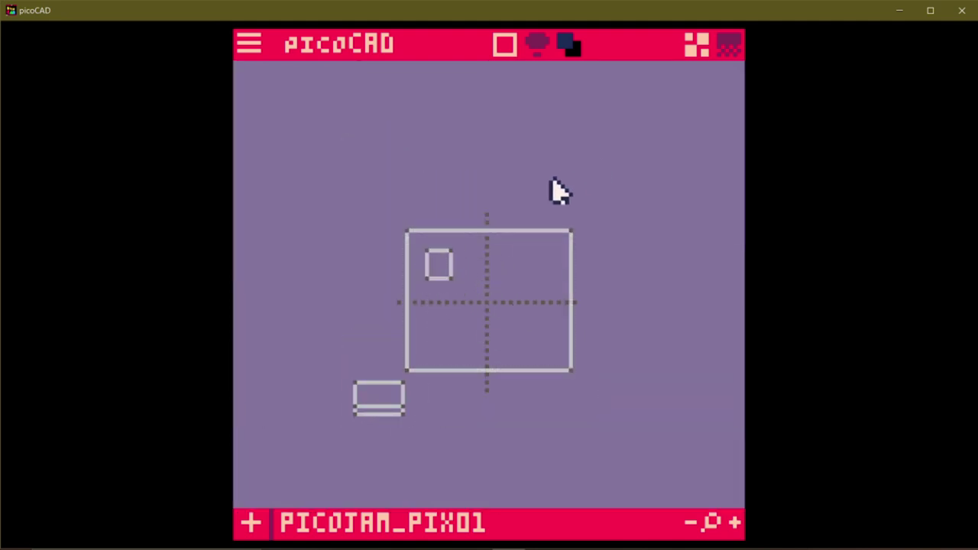
- Add another plane at the centre and rotate it so that it stands upright
key("Tab")
right_click(382, 334)
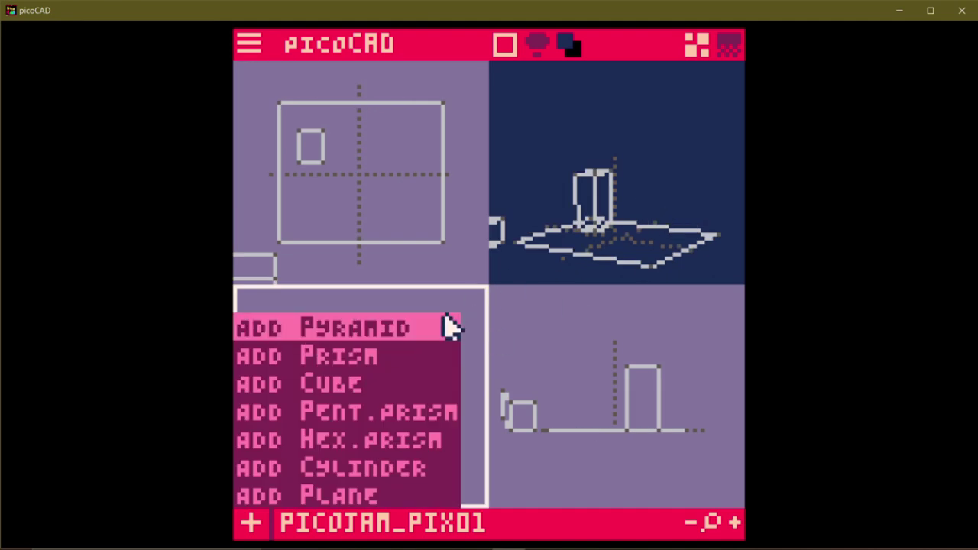
left_click(369, 493)
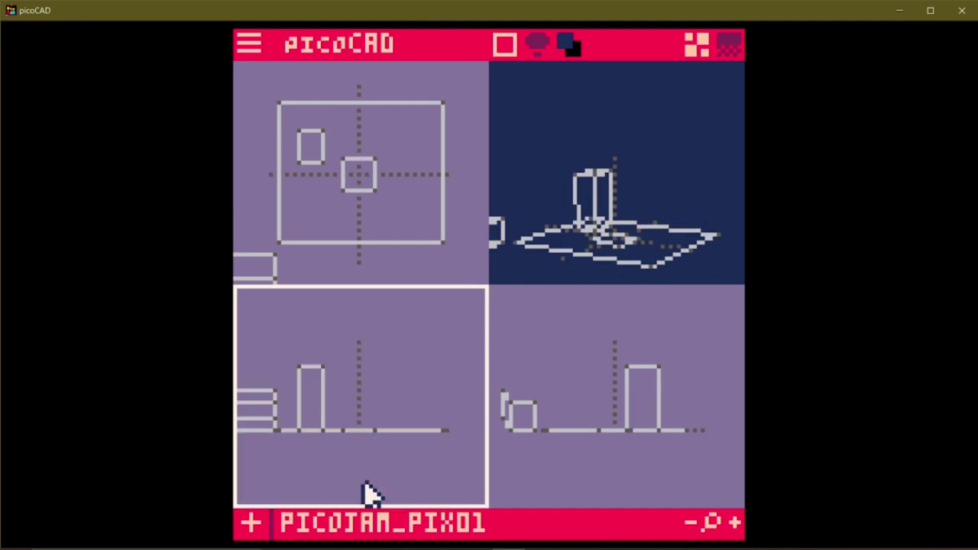
left_click(362, 179)
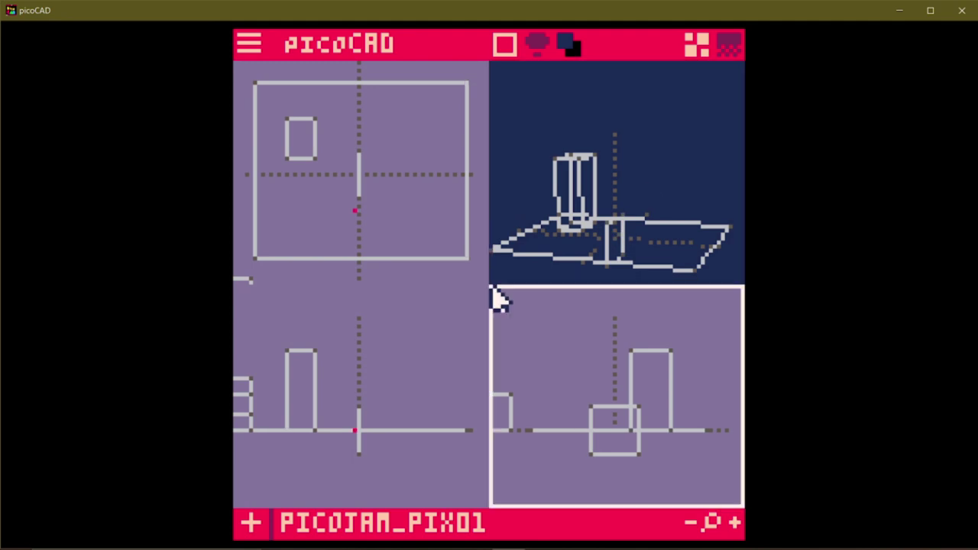
- Move the upright plane seven grid steps toward the floor edge opposite the tall column
left_click_drag(380, 394, 348, 482)
key("Right")
key("Right")
key("Right")
key("Right")
key("Right")
key("Right")
key("Right")
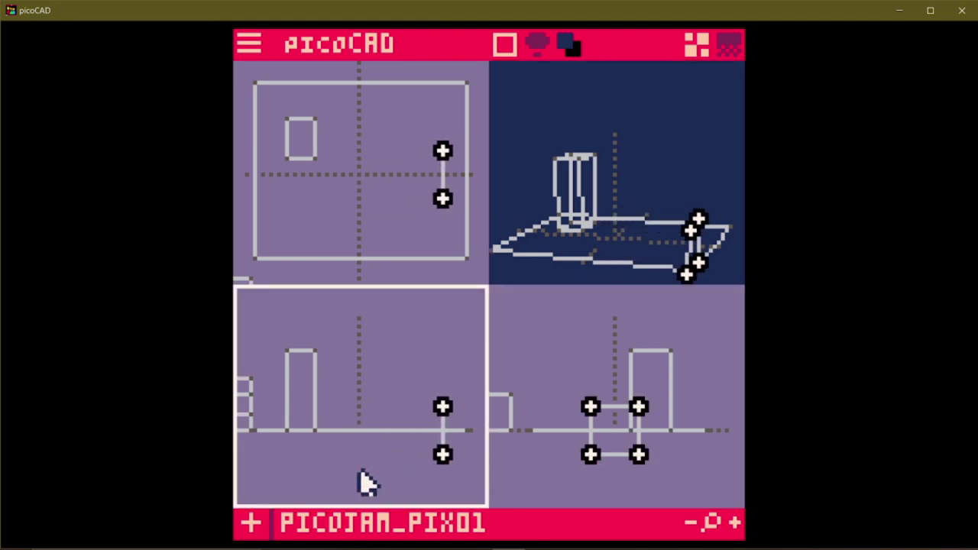
- Raise the upright plane above the floor and move it one grid step closer to the nearby floor edge
key("Up")
key("Up")
key("Up")
key("Up")
key("Up")
key("Up")
key("Up")
key("Up")
key("Left")
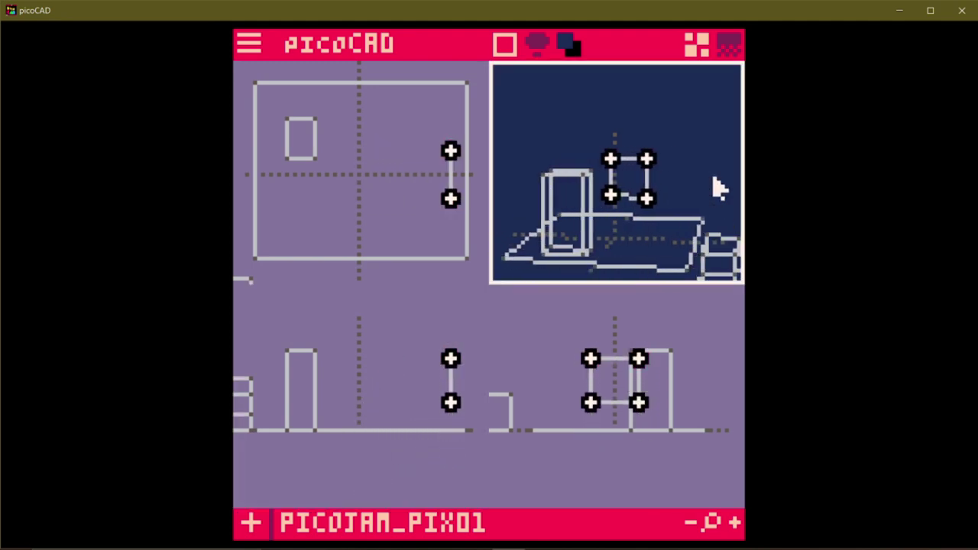
- Enlarge the upright plane by moving its side vertices outward and its upper vertices upward
left_click_drag(650, 393, 738, 399)
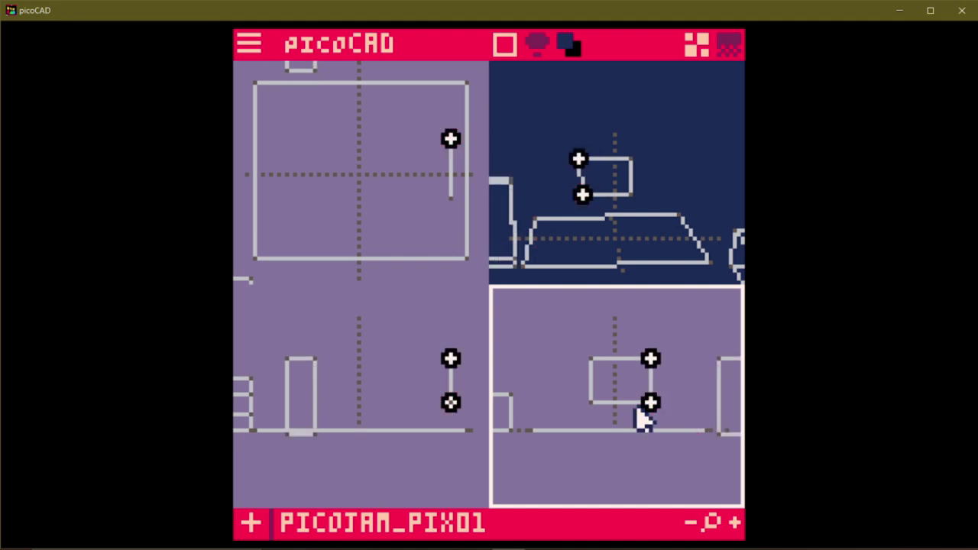
key("Left")
left_click_drag(676, 372, 678, 373)
key("Up")
key("Up")
key("Up")
key("Up")
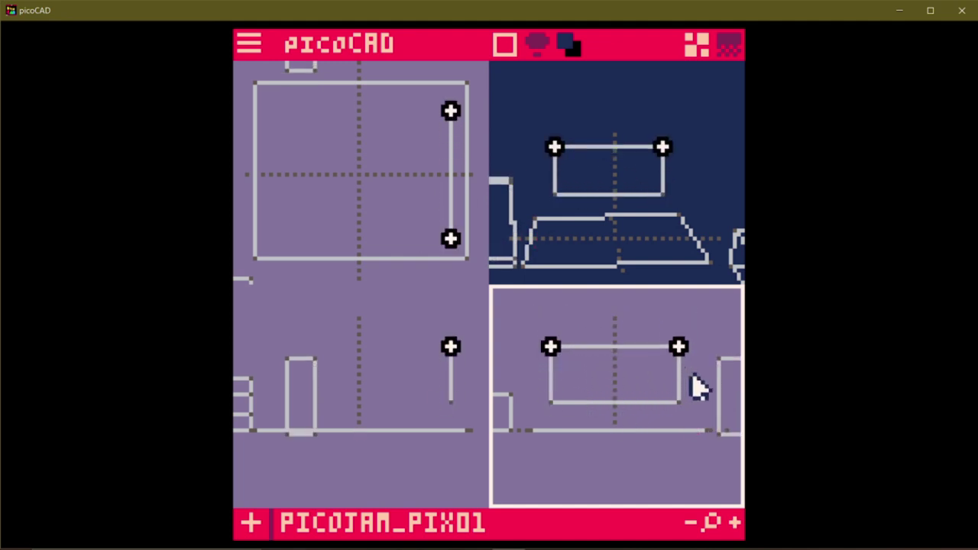
- Move the tall box to the floor corner near the upright plane in the top-down view
middle_click_drag(693, 191, 578, 226)
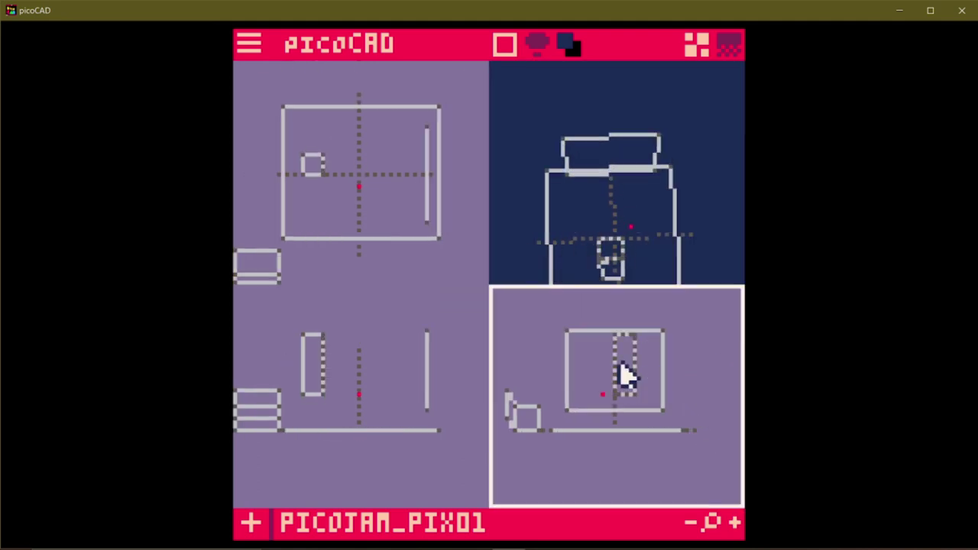
left_click_drag(302, 234, 405, 231)
left_click(619, 168)
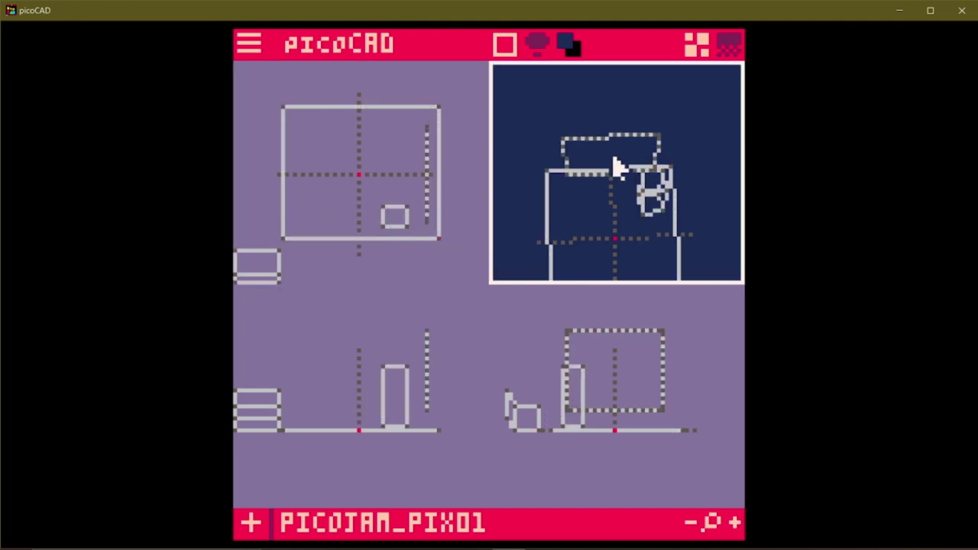
- Extend the floor plane's depth by moving its edge vertices outward
left_click_drag(562, 401, 577, 398)
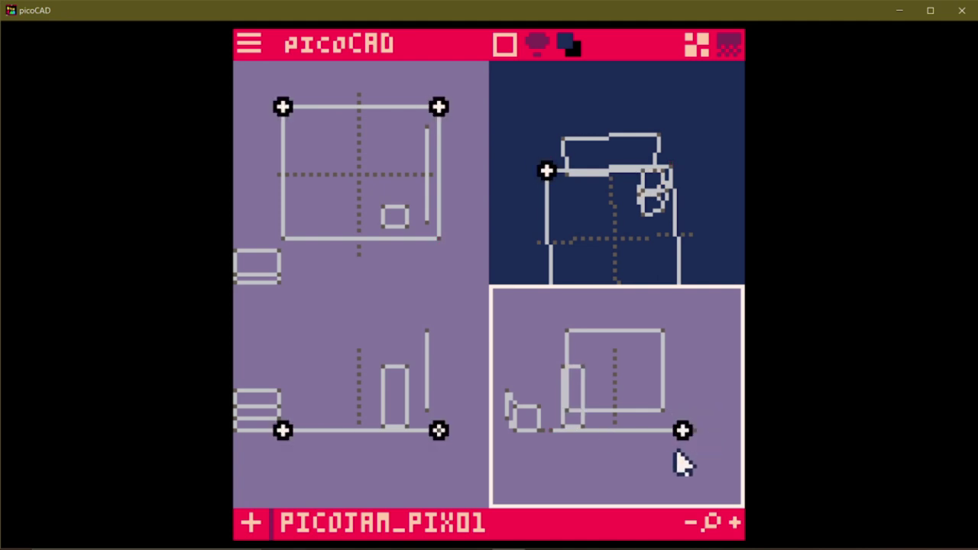
key("Right")
key("Right")
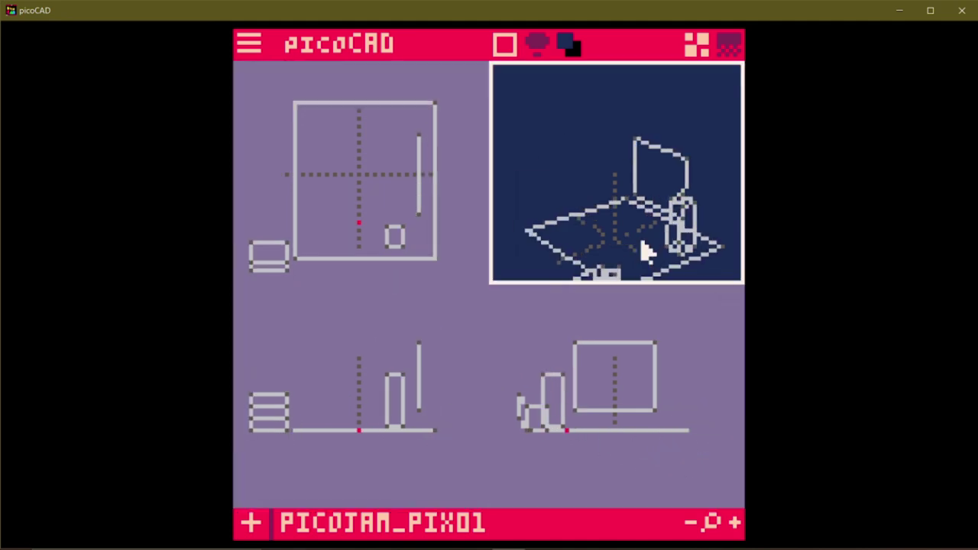
- Rotate the panelled block a quarter turn and move it from beside the floor to the floor's middle
key("space")
right_click(274, 264)
left_click(356, 328)
right_click(273, 265)
key("Left")
key("Down")
right_click(295, 218)
left_click(370, 290)
left_click_drag(288, 219, 386, 154)
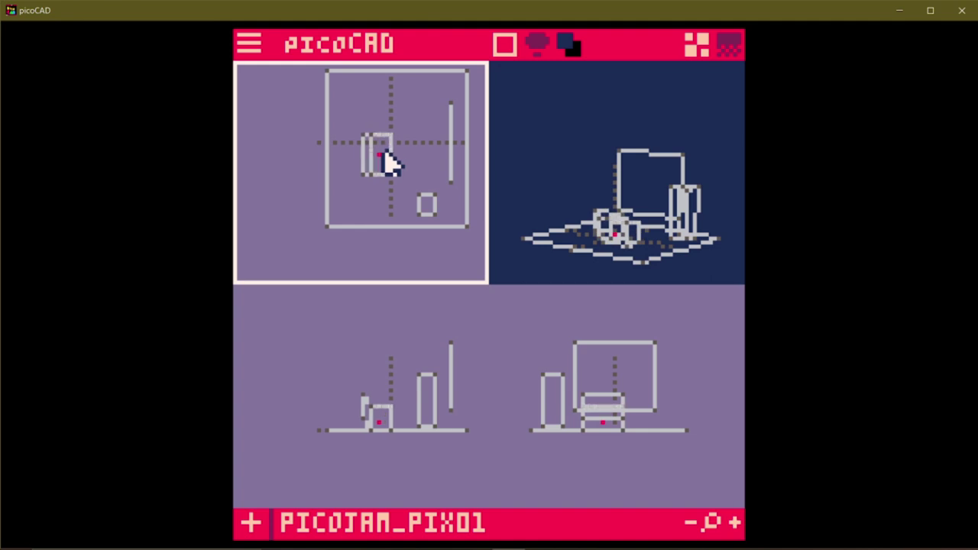
- Select the vertices of the whole scene in the top-down view and shift them together in small steps
scroll(286, 137, "down", 2)
left_click_drag(355, 106, 470, 241)
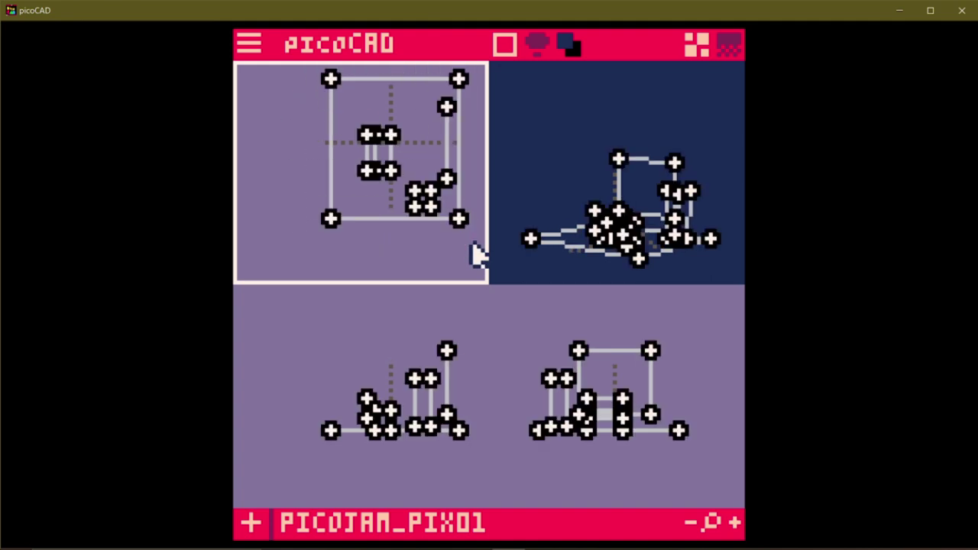
key("Up")
key("Left")
key("Up")
key("space")
left_click(490, 385)
key("Left")
key("Right")
scroll(521, 378, "up", 3)
right_click_drag(523, 383, 520, 383)
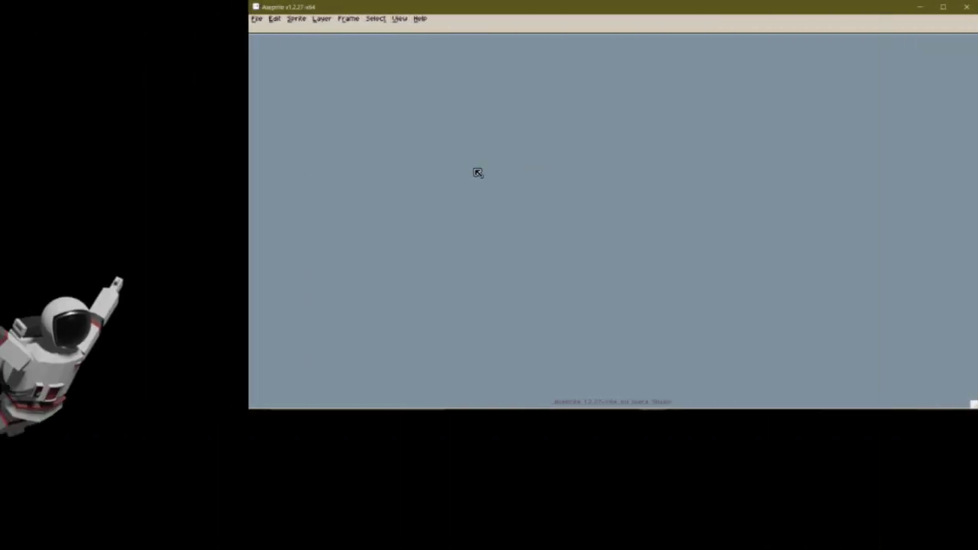
- Switch to Aseprite and create a new 128 × 128 pixel RGB sprite with a transparent background
left_click(257, 19)
left_click(272, 36)
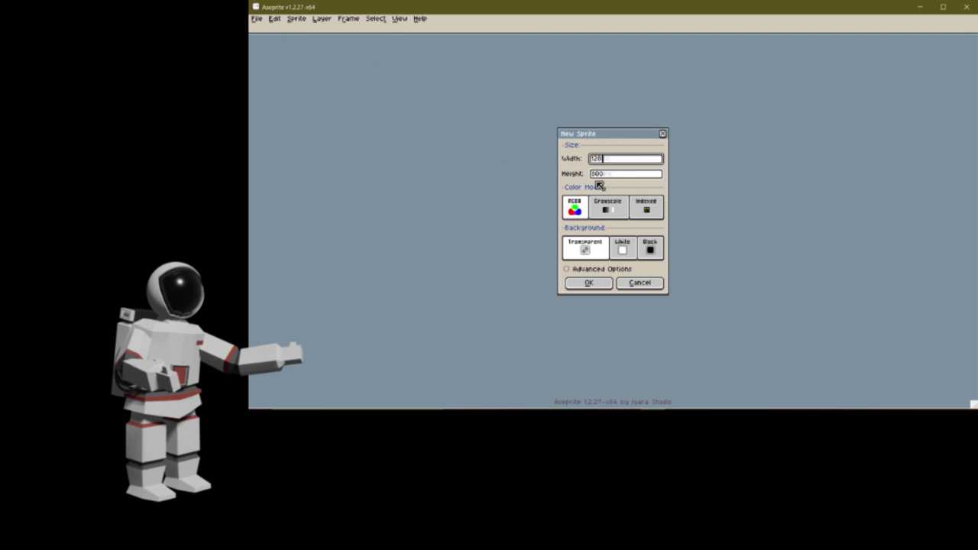
key("Tab")
type("128")
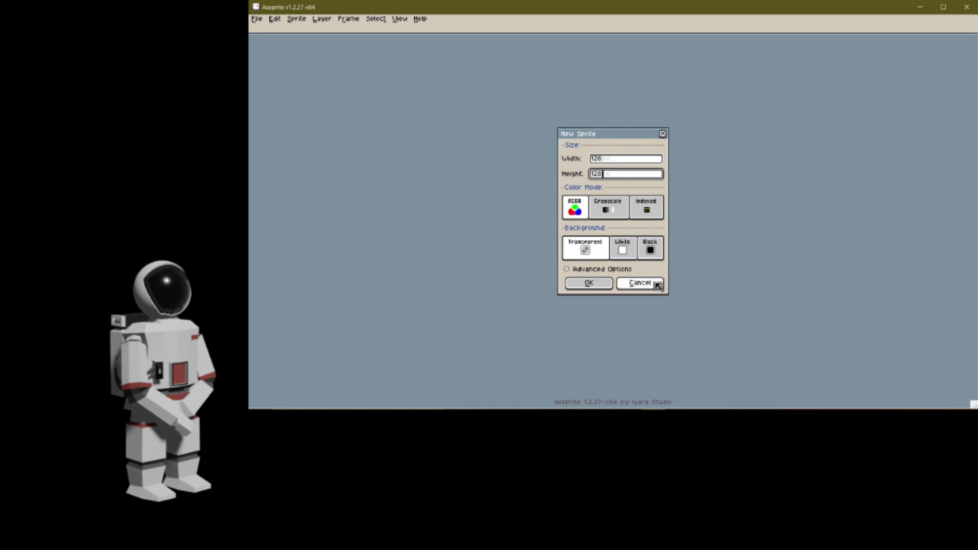
left_click(601, 284)
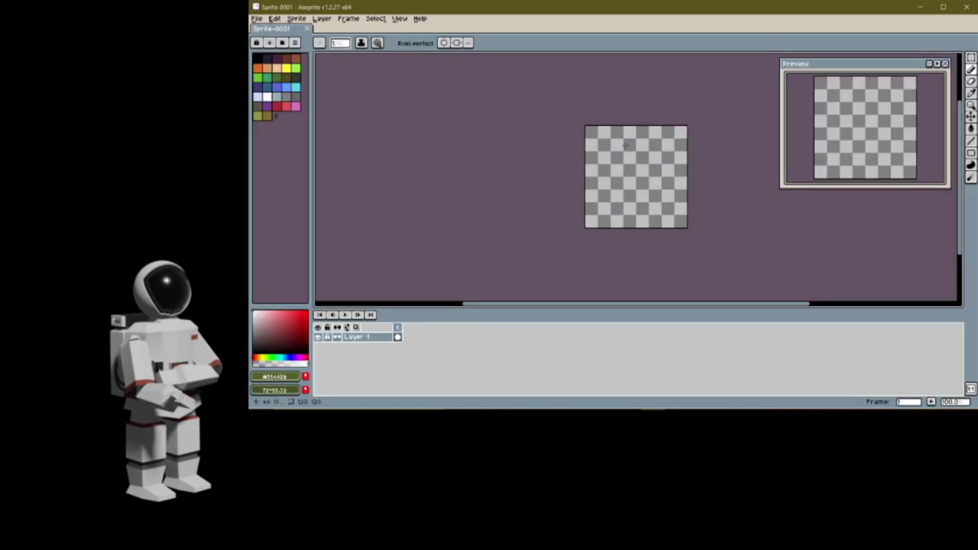
- Search the palette presets for "pico" and load the PICO-8 palette
scroll(658, 160, "up", 1)
middle_click_drag(626, 173, 609, 157)
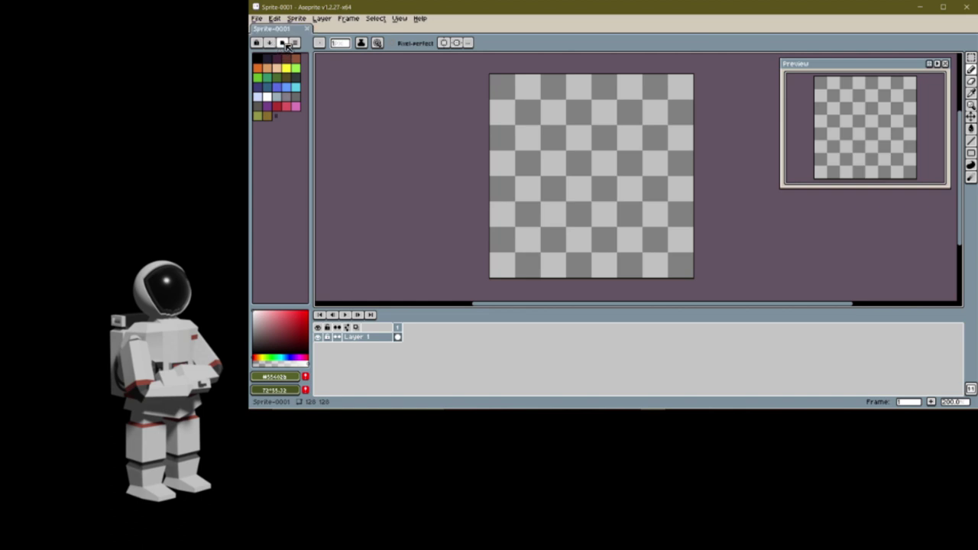
left_click(283, 44)
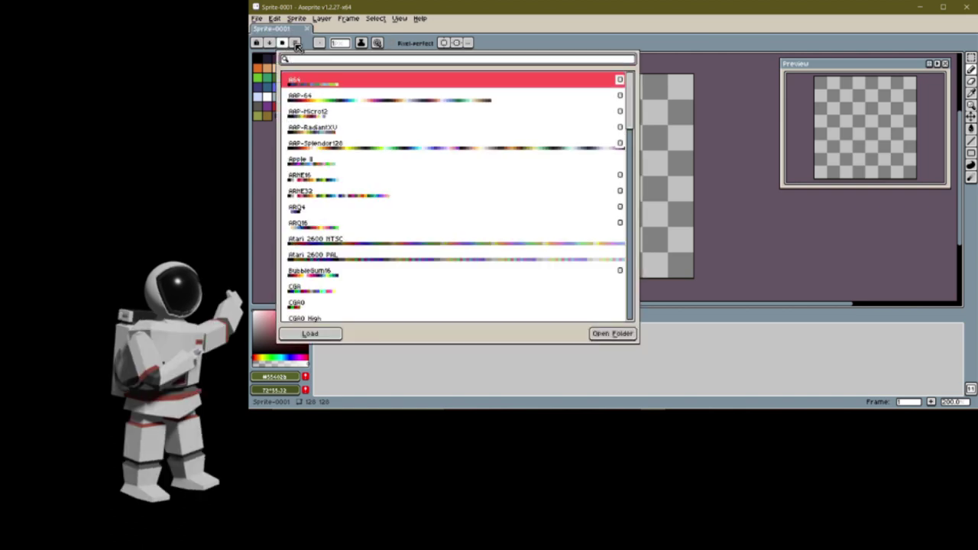
type("pico")
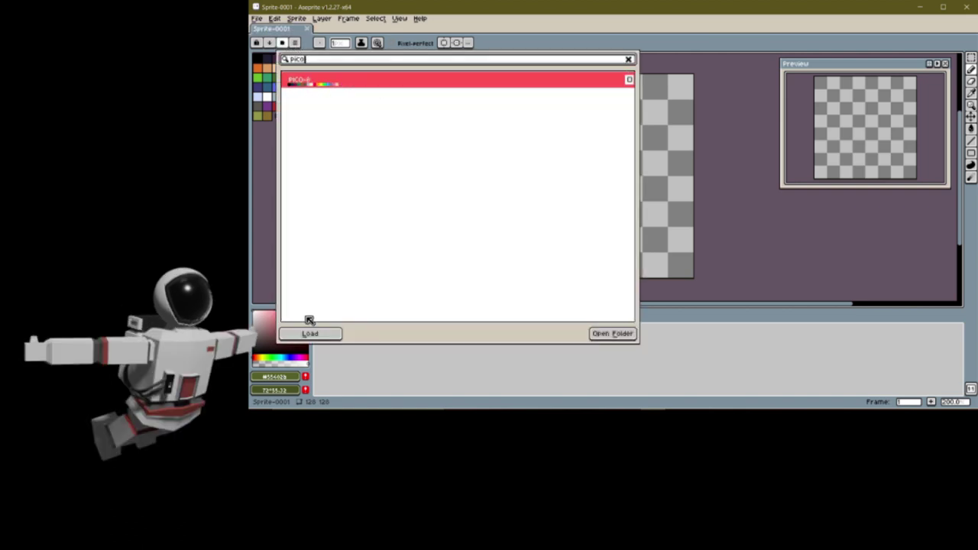
left_click(310, 334)
left_click(272, 180)
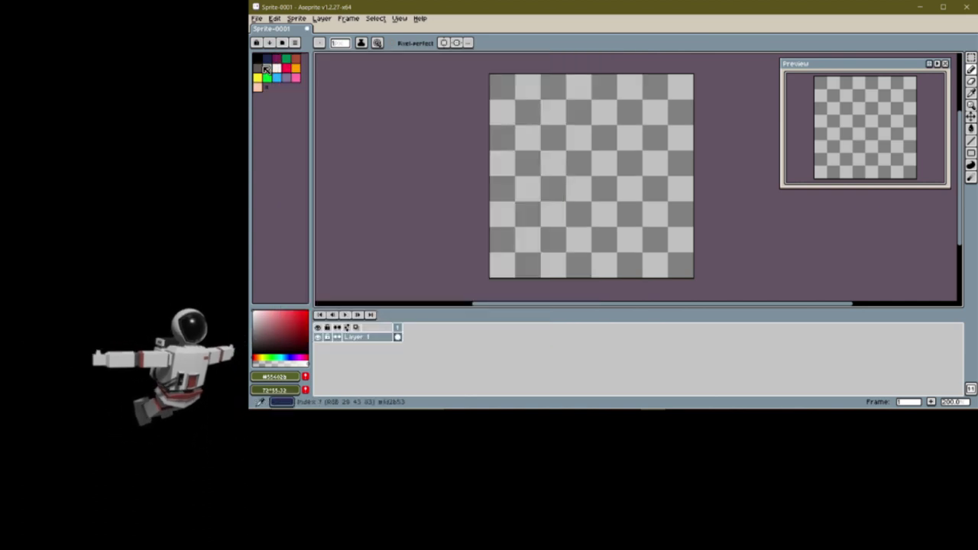
- Draw a filled black 32 × 32 pixel square in the canvas's upper-left corner
scroll(570, 112, "up", 1)
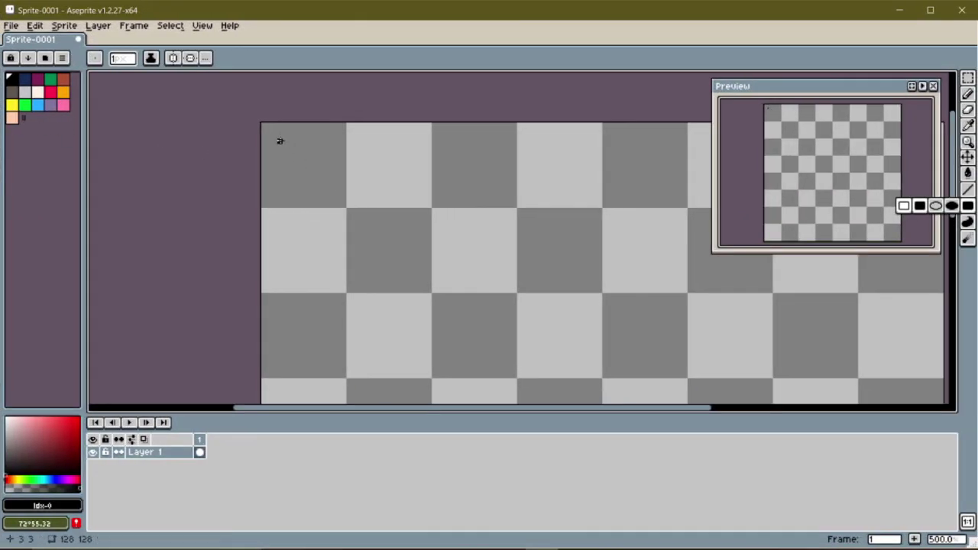
left_click_drag(295, 141, 461, 306)
key("m")
left_click_drag(409, 267, 377, 249)
key("ctrl+d")
- Turn on horizontal and vertical symmetry and centre both axes on the black square
left_click(393, 58)
scroll(498, 208, "down", 3)
scroll(500, 240, "up", 1)
scroll(535, 291, "down", 1)
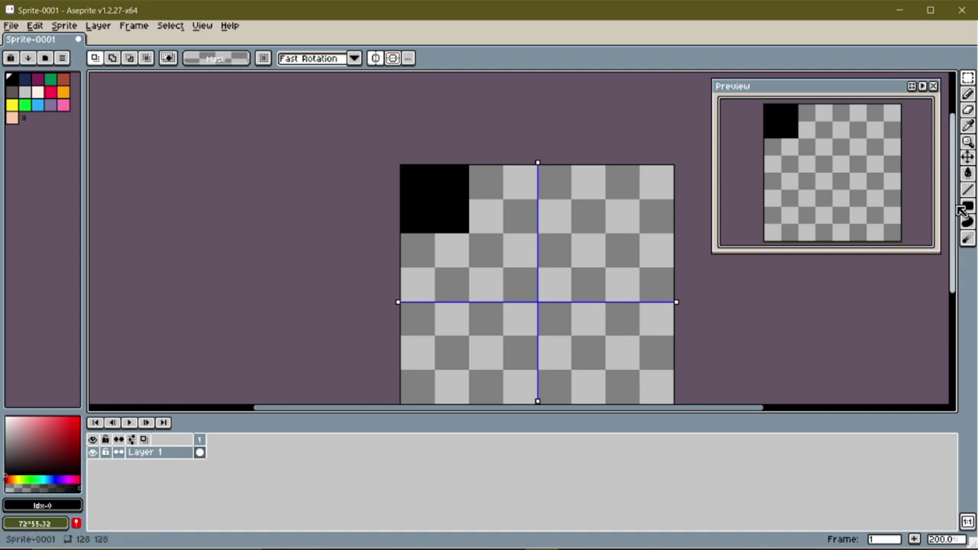
left_click(968, 189)
scroll(536, 206, "up", 2)
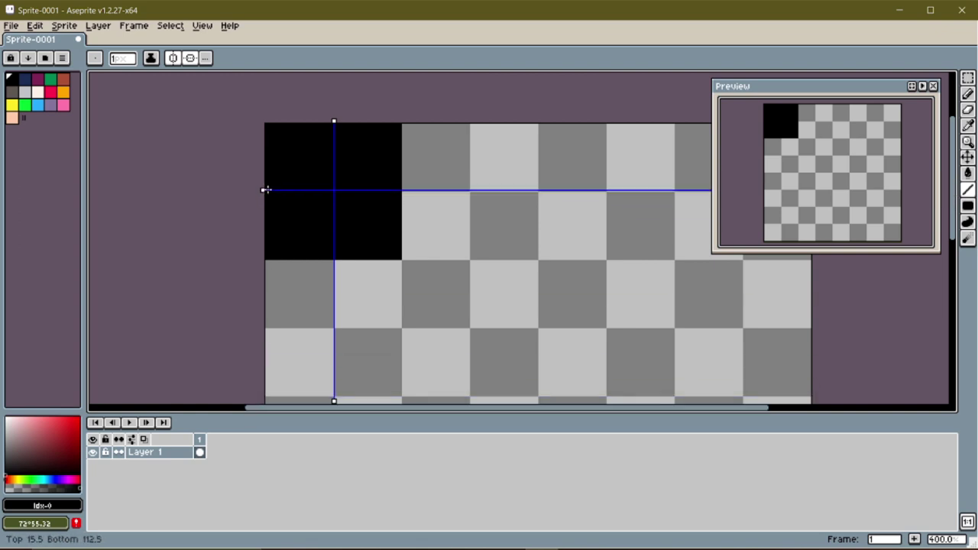
- Draw mirrored white diagonals plus red and blue lines radiating from the black square's centre
scroll(266, 189, "up", 3)
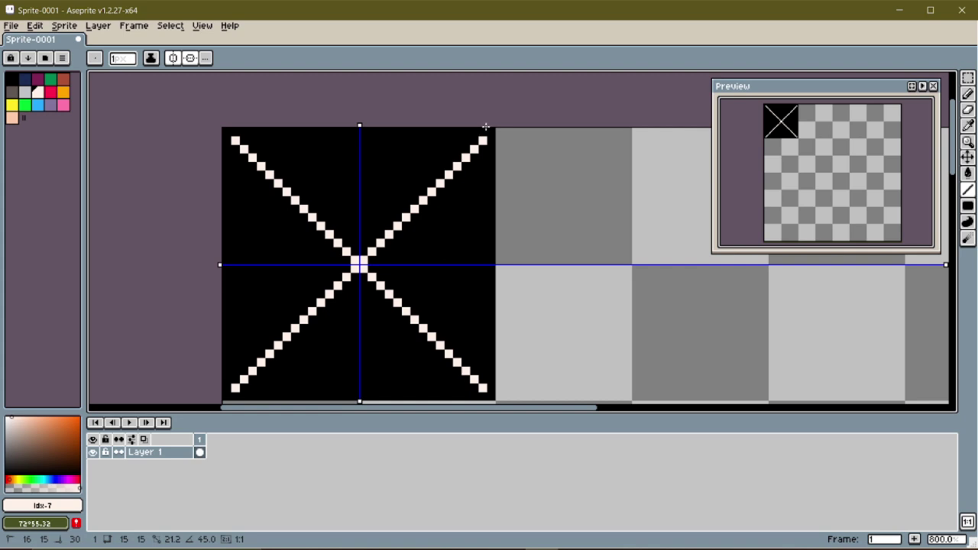
left_click(51, 102)
left_click_drag(372, 262, 491, 199)
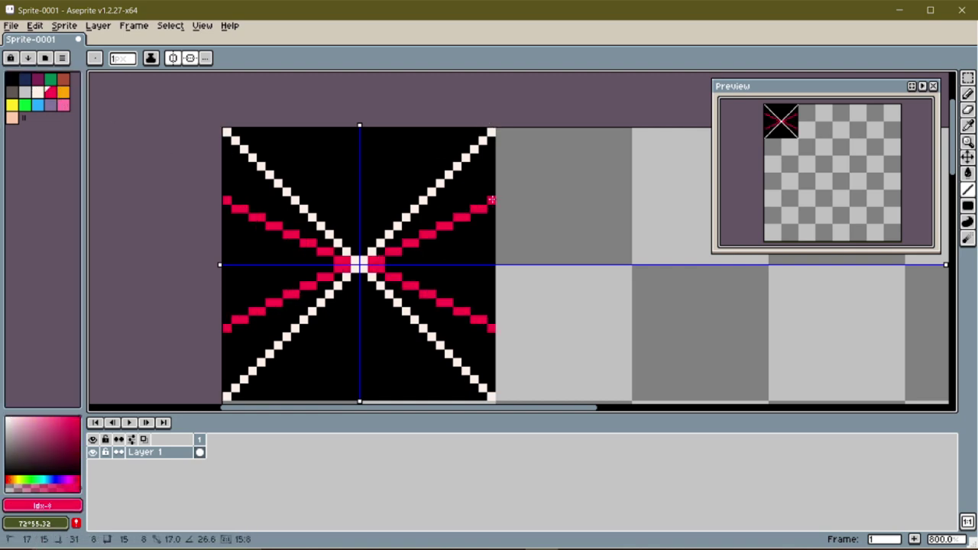
left_click(42, 106)
scroll(382, 237, "down", 2)
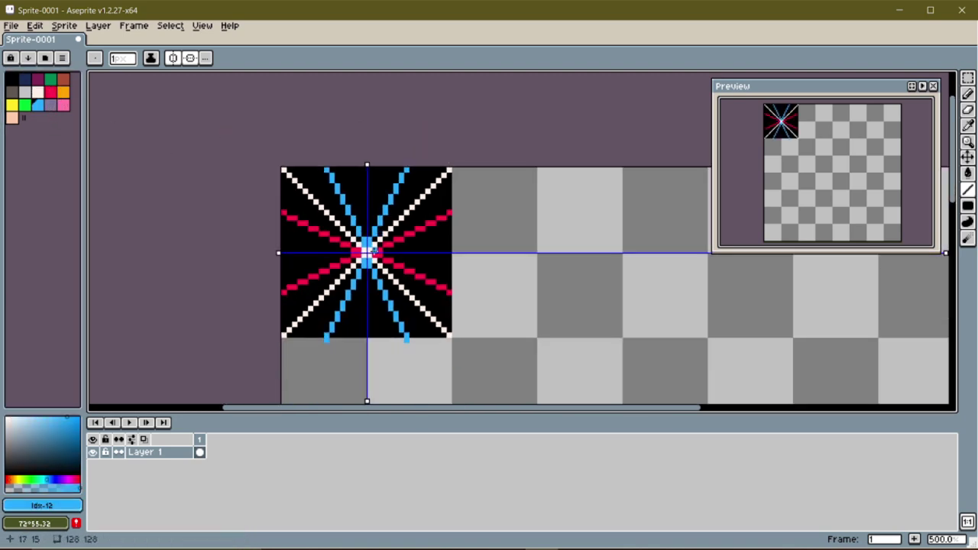
scroll(306, 251, "up", 2)
middle_click_drag(353, 258, 351, 255)
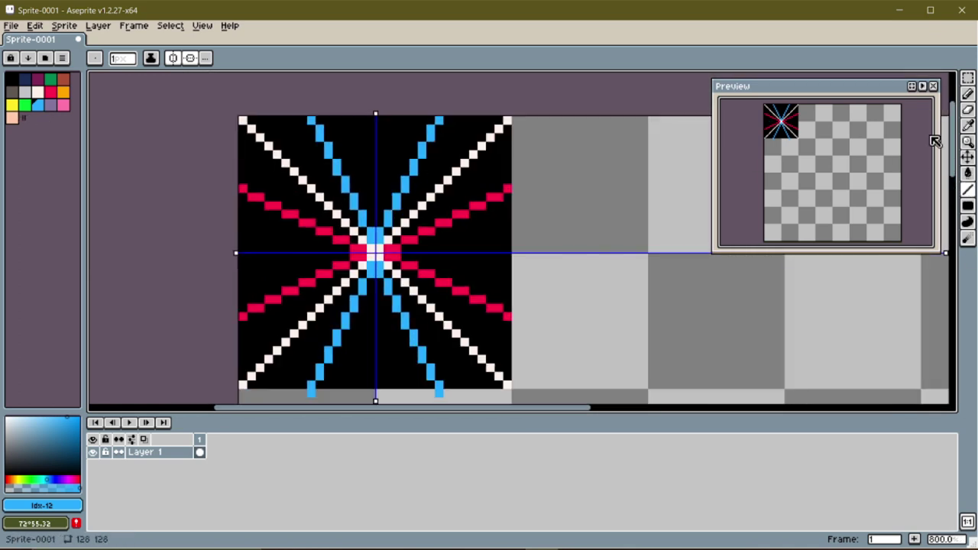
left_click_drag(277, 163, 483, 303)
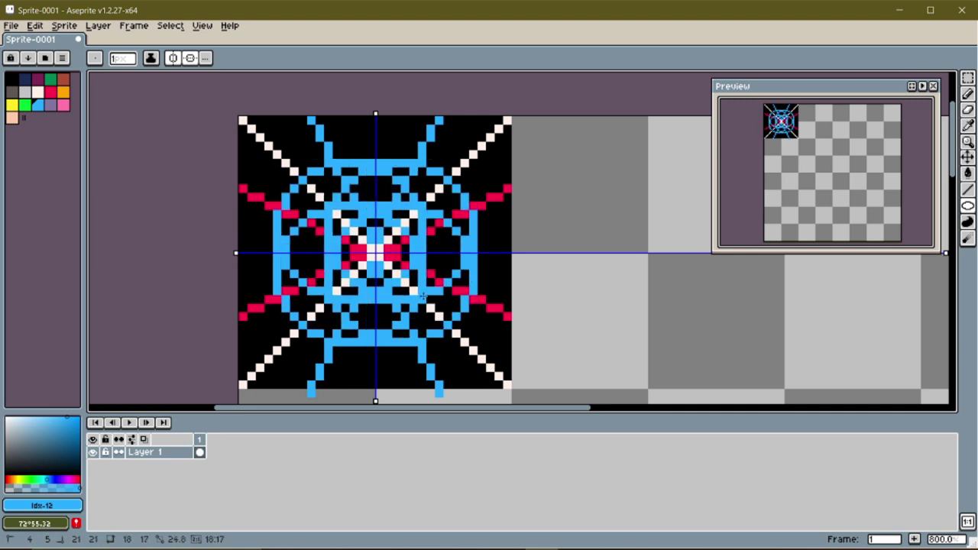
left_click_drag(422, 296, 423, 287)
scroll(424, 287, "down", 3)
scroll(423, 294, "up", 3)
key("ctrl+z")
left_click_drag(269, 146, 431, 278)
scroll(801, 116, "up", 2)
scroll(811, 149, "down", 1)
middle_click_drag(812, 149, 821, 179)
scroll(821, 179, "up", 1)
key("ctrl+z")
scroll(376, 240, "down", 3)
left_click_drag(321, 193, 374, 237)
key("ctrl+z")
- Draw a blue ellipse outline across the square's centre so its mirrored copies overlap into a symmetrical pattern
scroll(373, 235, "up", 2)
left_click_drag(271, 142, 425, 285)
scroll(823, 140, "down", 1)
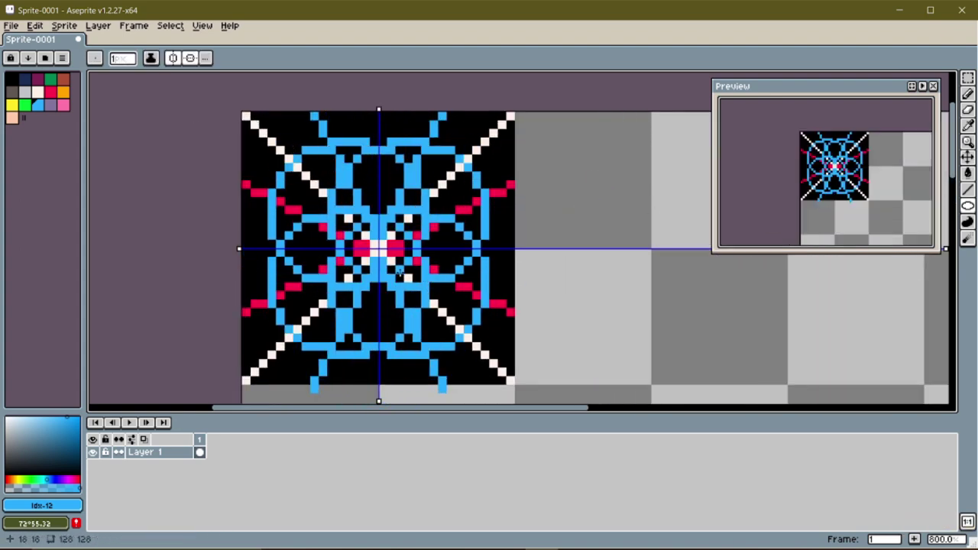
- Turn off symmetry and draw a filled black 16 × 32 pixel rectangle to the right of the patterned square
left_click(173, 58)
scroll(240, 134, "down", 3)
scroll(361, 135, "up", 1)
middle_click_drag(459, 111, 369, 125)
scroll(375, 109, "down", 1)
scroll(368, 125, "up", 1)
left_click(13, 80)
mouse_move(366, 155)
left_mouse_down("shift")
mouse_move(435, 303)
mouse_move(446, 304)
mouse_move(445, 338)
left_mouse_up("shift")
- Draw a white rectangle outline inside the black rectangle, one pixel in from its edges
left_click(37, 92)
left_click_drag(371, 160, 441, 315)
key("ctrl+z")
mouse_move(967, 206)
left_click(903, 205)
left_click_drag(371, 160, 441, 314)
scroll(396, 205, "up", 1)
scroll(396, 203, "up", 1)
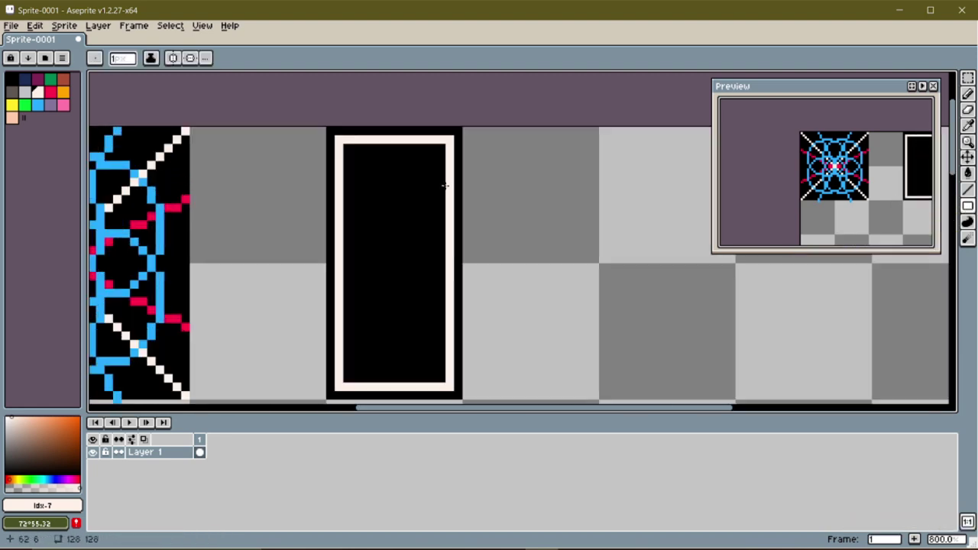
- Draw two lavender circle outlines inside the white frame, an upper one 8 pixels wide and a lower one 10 pixels wide
scroll(436, 222, "down", 2)
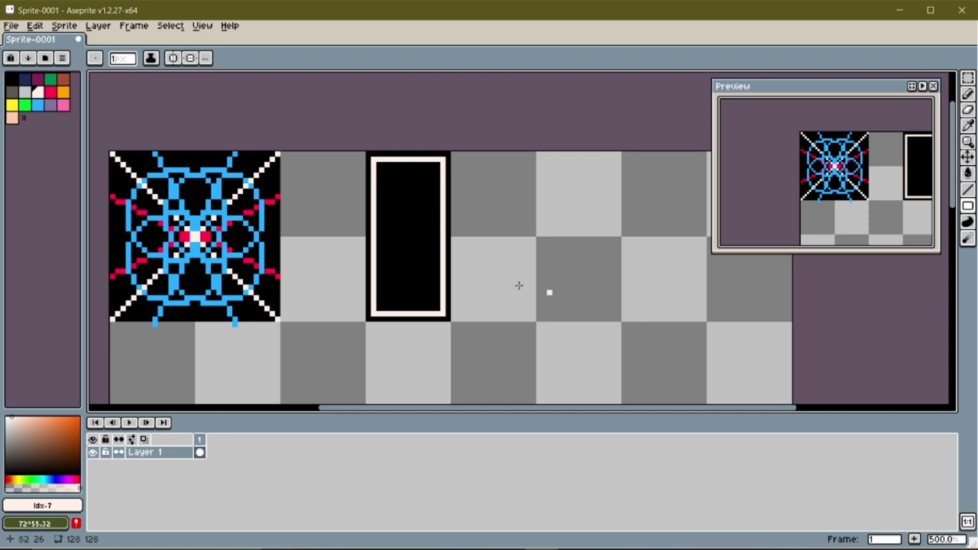
scroll(394, 234, "up", 1)
left_click(53, 108)
left_click_drag(384, 172, 429, 217)
key("ctrl+z")
mouse_move(968, 205)
left_click(936, 205)
left_click_drag(384, 172, 428, 222)
left_click_drag(419, 299, 440, 310)
scroll(415, 153, "up", 5)
scroll(450, 191, "down", 4)
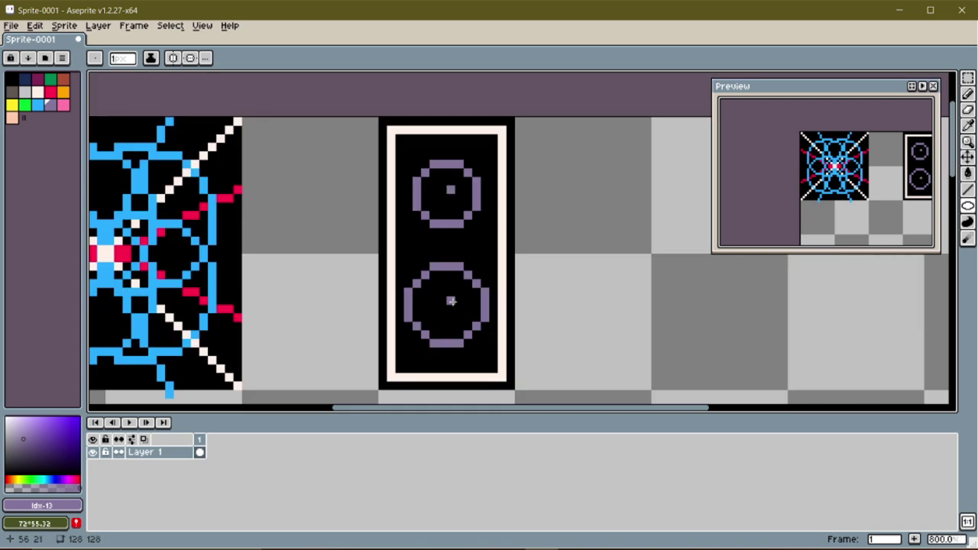
- Add lavender centre dots to the speaker circles and red bars along the white frame's inner top and bottom edges
left_click(451, 301)
scroll(451, 301, "down", 2)
scroll(550, 245, "up", 2)
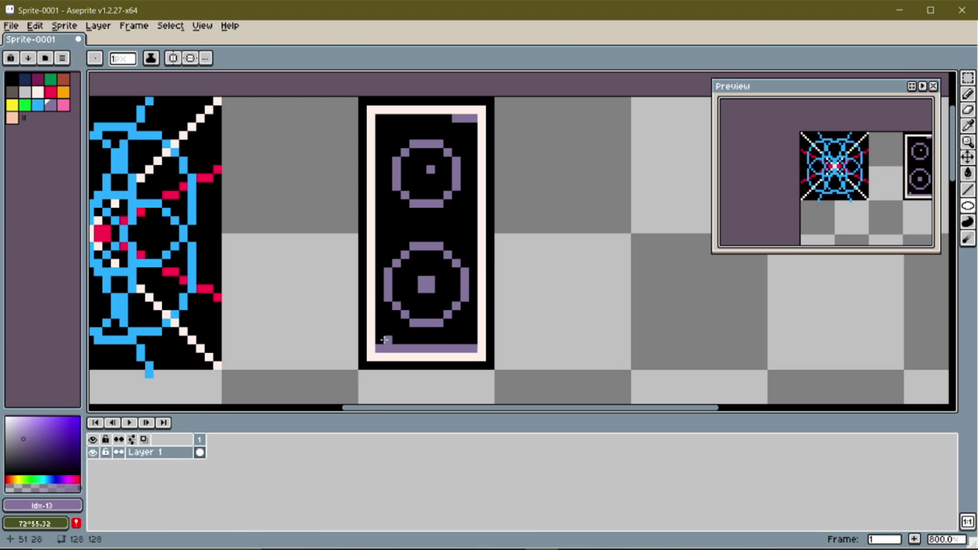
- Draw a filled black 16 × 32 pixel rectangle right of the speaker, with three stepped white horizontal bars and a 2 × 13 pixel vertical bar
left_click_drag(585, 131, 681, 227)
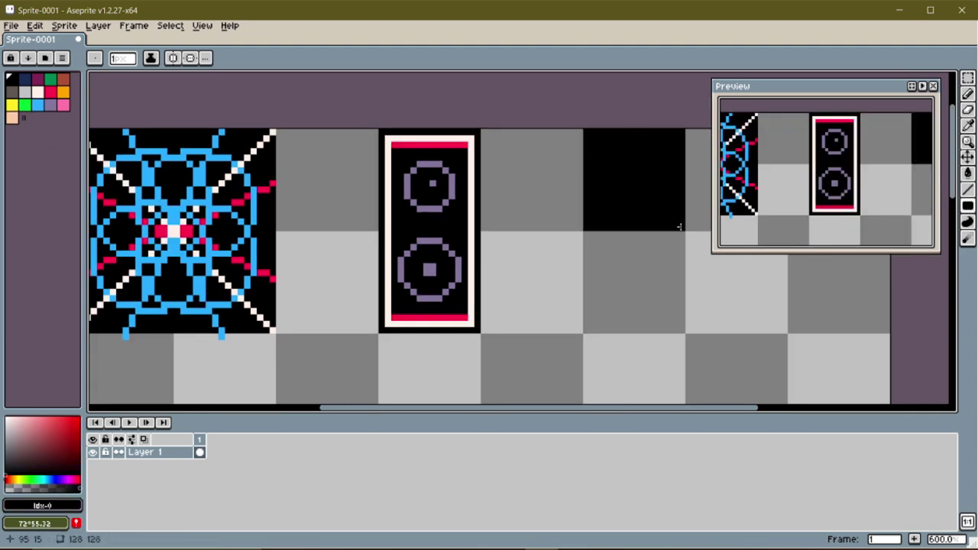
left_click_drag(586, 232, 682, 333)
middle_click_drag(542, 214, 426, 229)
left_click(38, 92)
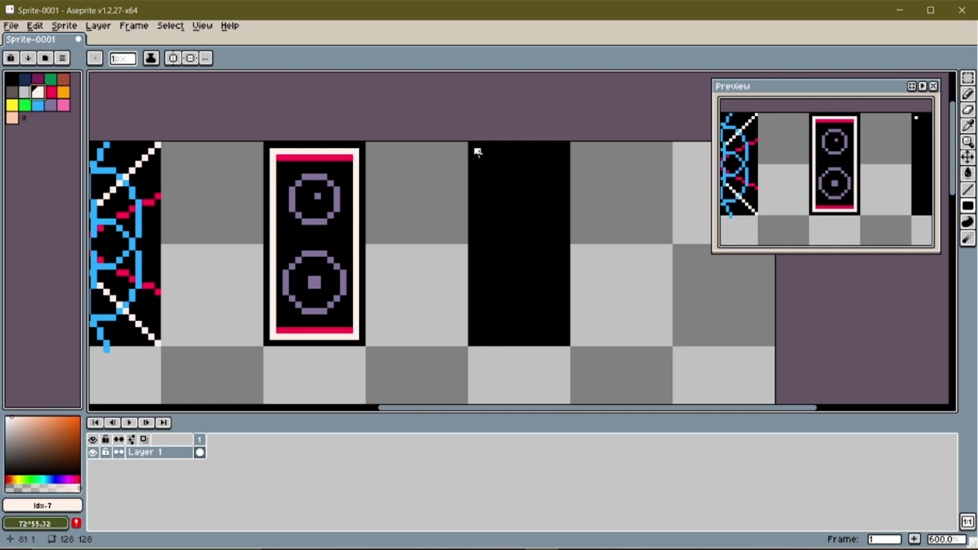
left_click_drag(484, 156, 554, 156)
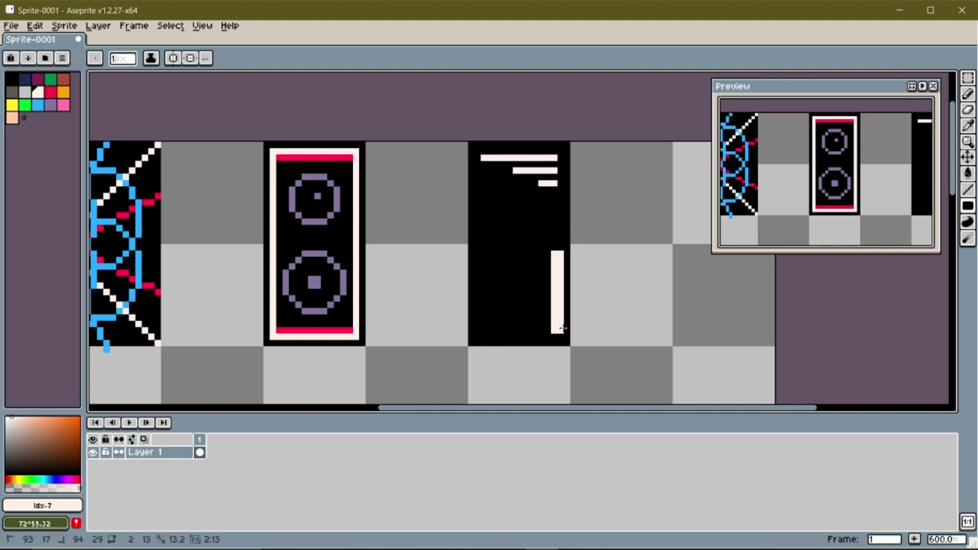
- Duplicate the black rectangle with the white bars into the canvas's upper-right corner and deselect it
left_click(969, 81)
left_click_drag(469, 142, 570, 348)
left_click_drag(532, 279, 606, 251)
scroll(497, 267, "down", 3)
scroll(606, 252, "up", 5)
key("ctrl+d")
middle_click_drag(735, 293, 575, 300)
scroll(575, 301, "down", 1)
scroll(548, 321, "up", 1)
scroll(525, 246, "down", 1)
- Clear the white bars from the duplicated black rectangle and draw brown one-pixel bars, 10 pixels wide at its top and 4 at its bottom
left_click(487, 179, "alt")
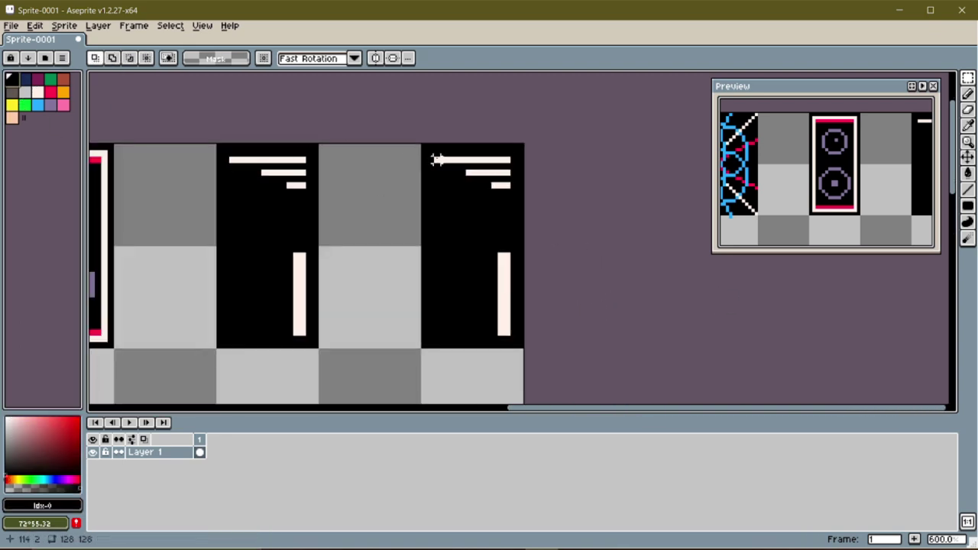
left_click(970, 193)
left_click(64, 80)
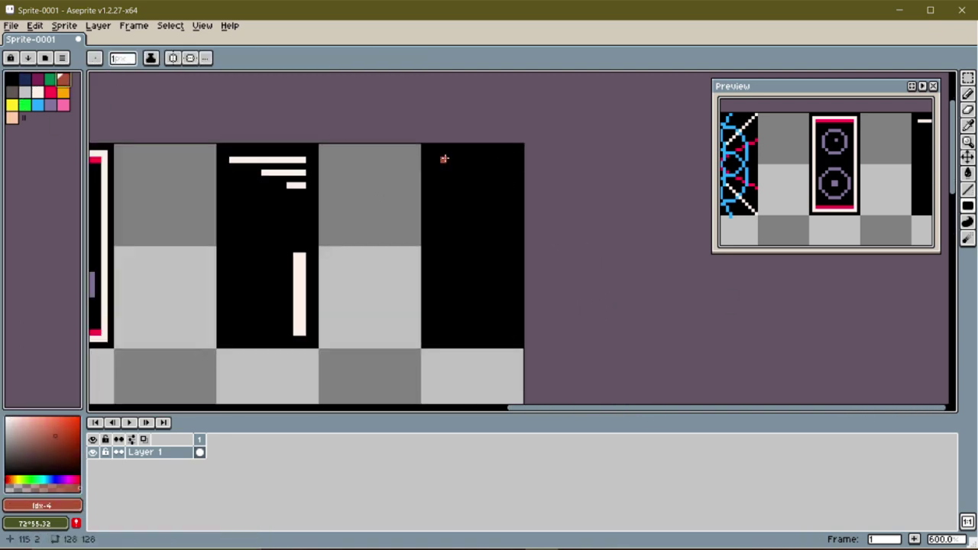
left_click_drag(443, 159, 510, 161)
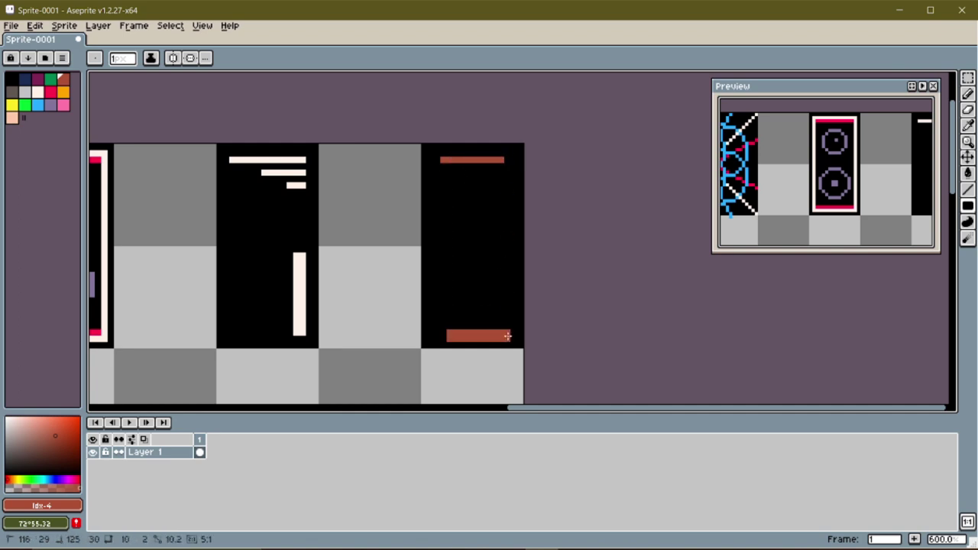
mouse_move(501, 333)
left_mouse_down()
mouse_move(469, 332)
mouse_move(483, 333)
left_mouse_up()
key("ctrl+z")
scroll(500, 278, "down", 2)
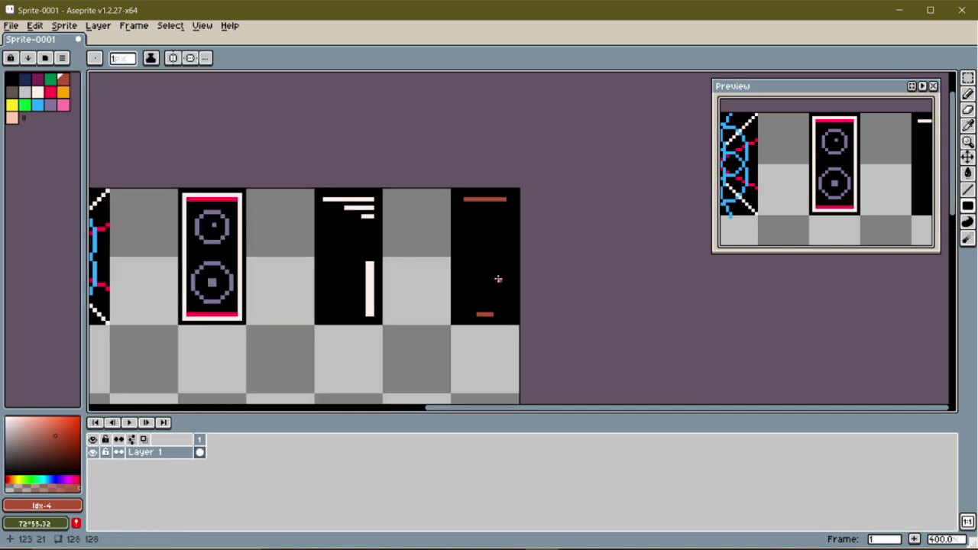
- Draw a 32 × 16 pixel dark green rectangle with a one-pixel black border at the canvas's left edge, below the patterned panel
scroll(429, 210, "down", 2)
scroll(308, 228, "up", 2)
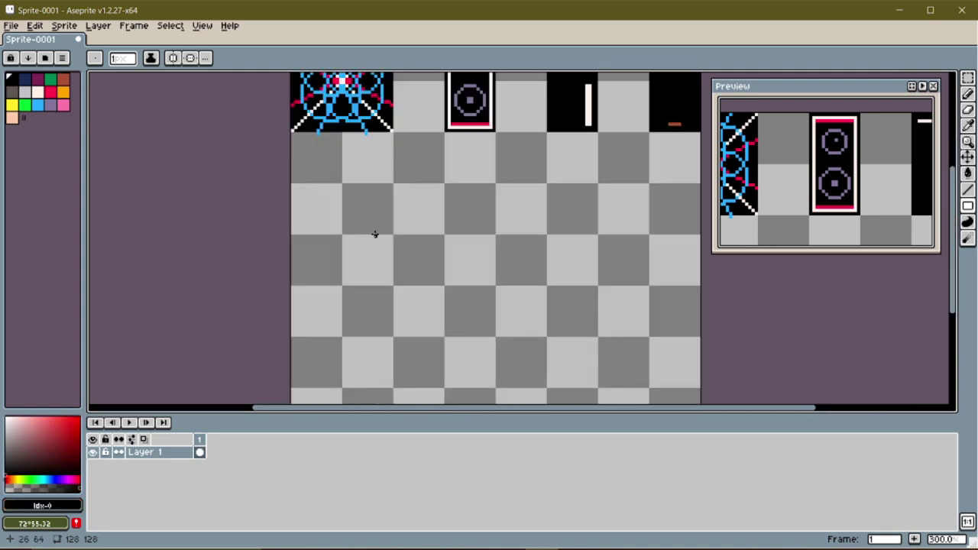
left_click_drag(293, 185, 393, 286)
scroll(349, 242, "up", 2)
middle_click_drag(261, 151, 307, 191)
key("ctrl+z")
left_click_drag(301, 186, 386, 270)
key("ctrl+z")
left_click_drag(386, 186, 465, 265)
- Draw a yellow criss-cross pattern 5 pixels wide and 7 high in the green panel's left half, using symmetry
scroll(404, 197, "up", 2)
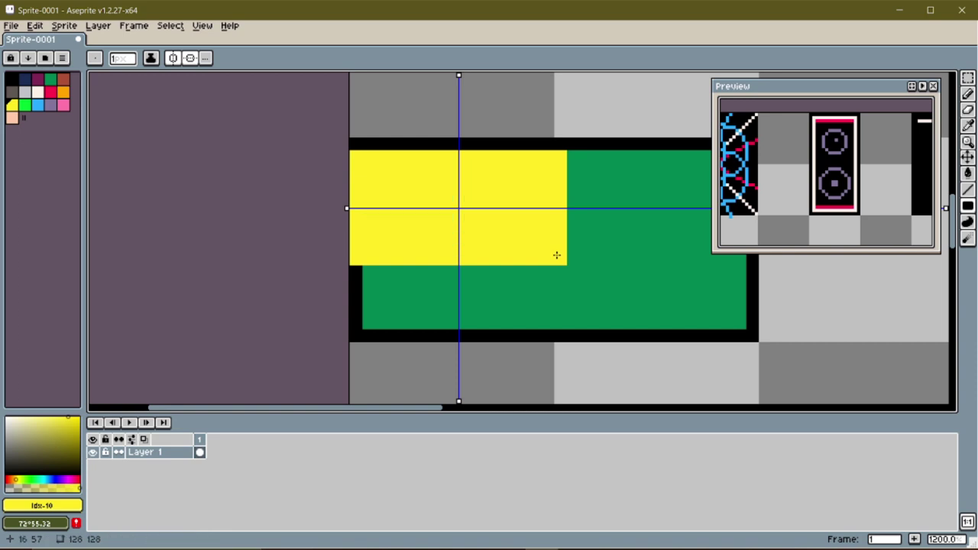
key("ctrl+z")
left_click(967, 189)
middle_click_drag(469, 217, 388, 181)
mouse_move(379, 174)
left_mouse_down()
mouse_move(454, 230)
mouse_move(296, 121)
left_mouse_up()
key("ctrl+z")
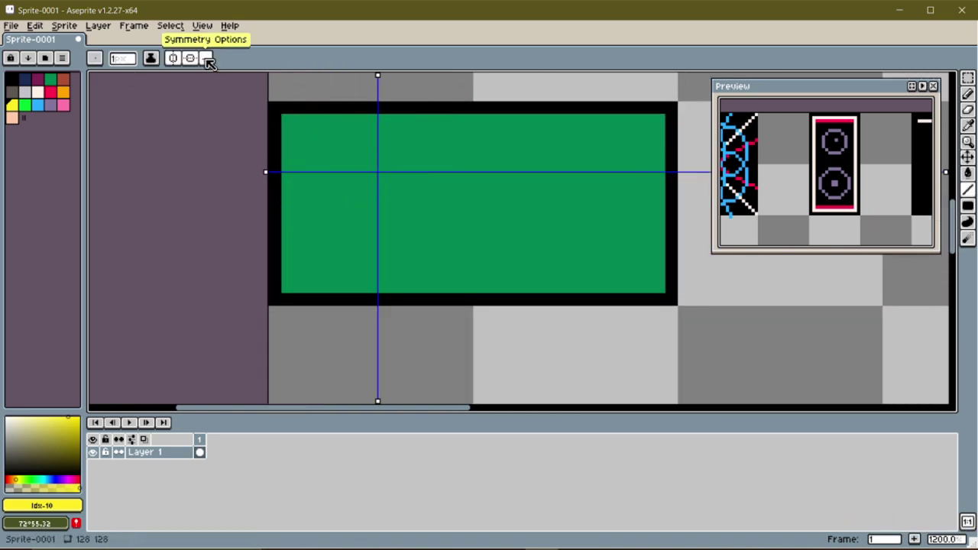
left_click(191, 58)
left_click(94, 58)
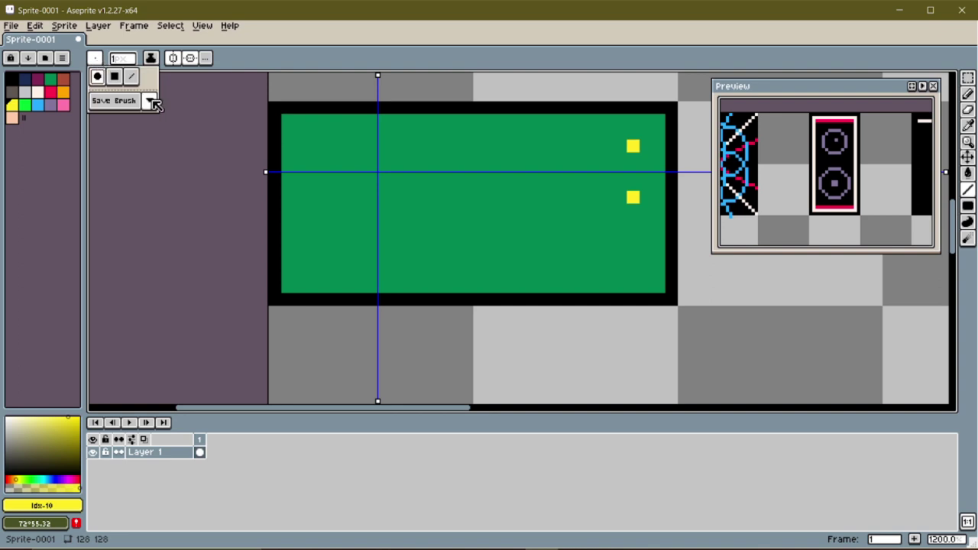
key("ctrl+z")
left_click_drag(361, 164, 407, 210)
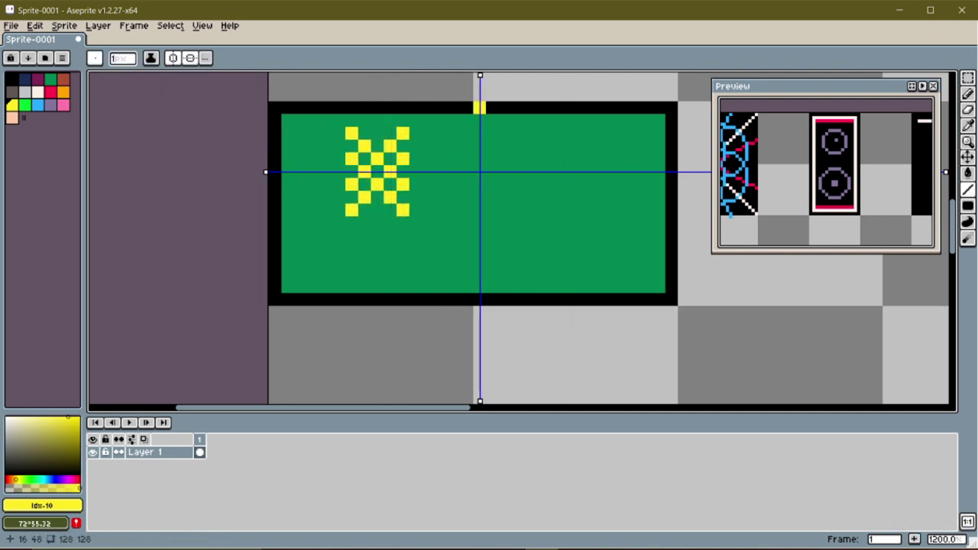
- Draw a light blue 7 × 7 pixel criss-cross pattern at the green panel's centre and duplicate the yellow pattern 16 pixels to the right
left_click(38, 105)
mouse_move(467, 133)
left_mouse_down()
mouse_move(518, 172)
mouse_move(518, 185)
left_mouse_up()
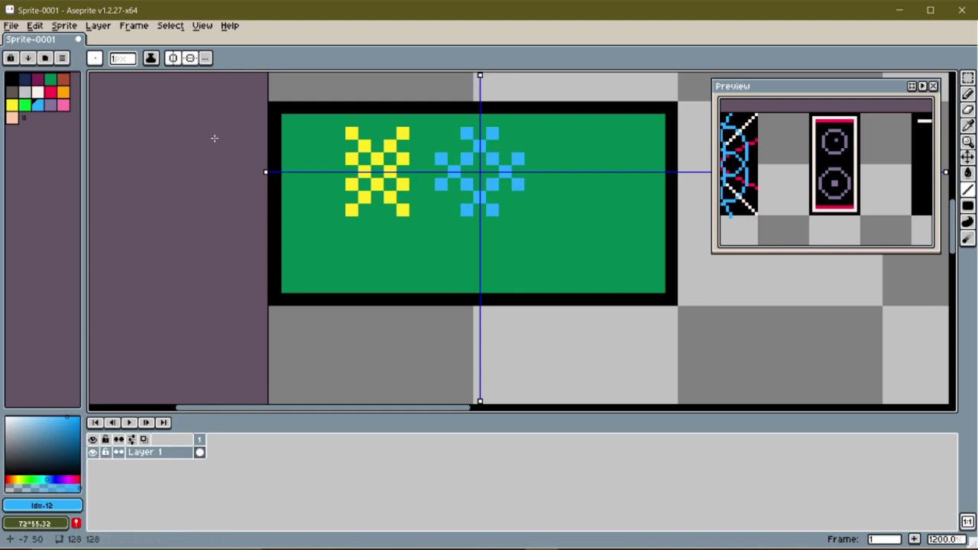
key("m")
left_click_drag(332, 111, 428, 229)
left_click_drag(370, 176, 575, 176, "ctrl")
left_click(211, 170)
middle_click_drag(238, 170, 175, 198)
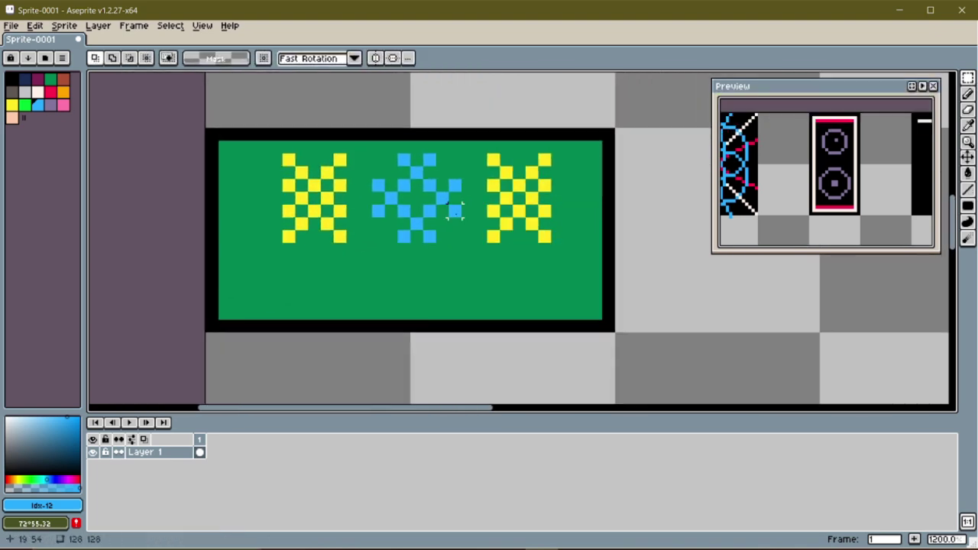
- Draw a strip of white and light blue horizontal bars edged in red across the green panel's lower part
left_click(37, 92)
left_click(968, 189)
mouse_move(251, 275)
left_mouse_down()
mouse_move(570, 275)
mouse_move(543, 290)
mouse_move(571, 287)
left_mouse_up()
left_click(37, 105)
left_click(51, 92)
left_click_drag(251, 300, 570, 299)
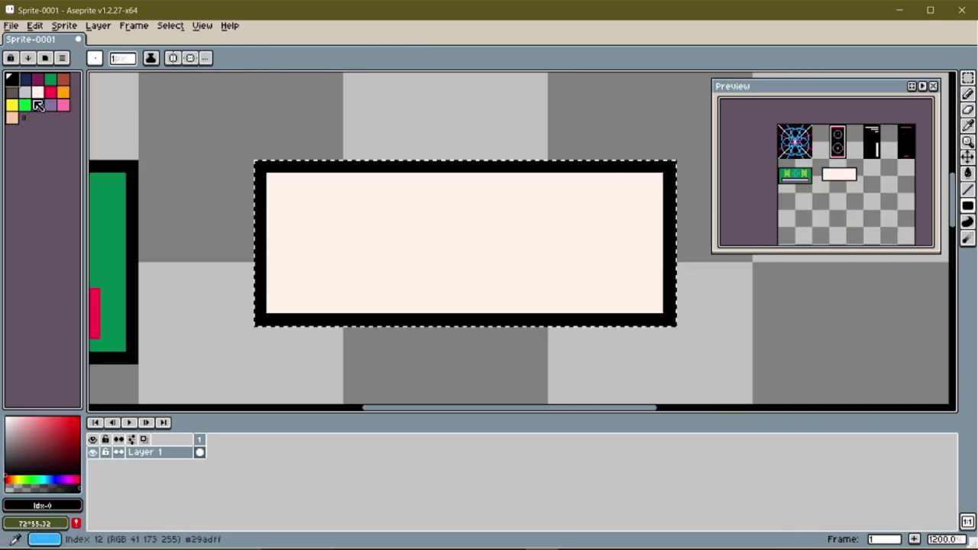
left_click(25, 105)
left_click_drag(272, 179, 657, 306)
key("ctrl+z")
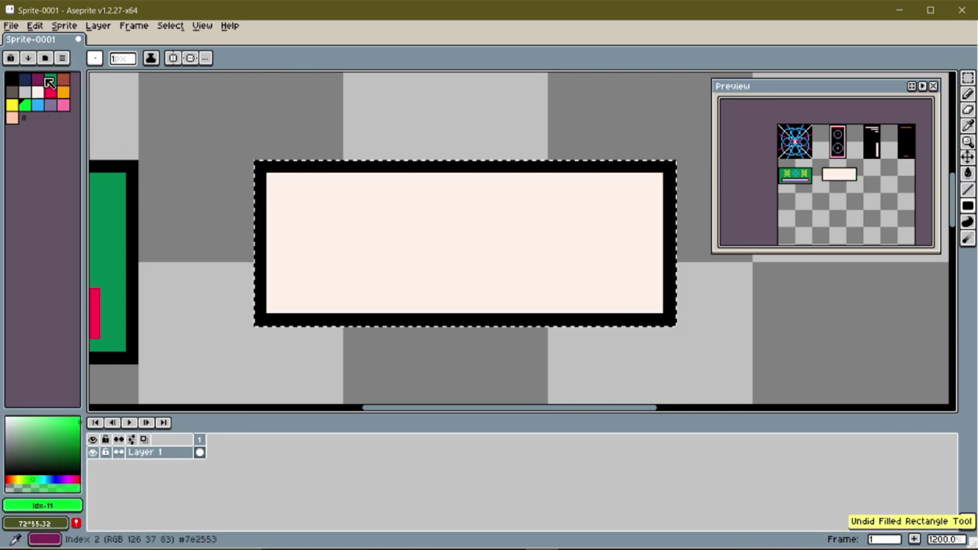
- Fill the white panel's interior dark purple and draw a black turntable in its left half, a 10 × 9 pixel circle outline with an arm line
left_click(37, 81)
left_click_drag(272, 179, 646, 287)
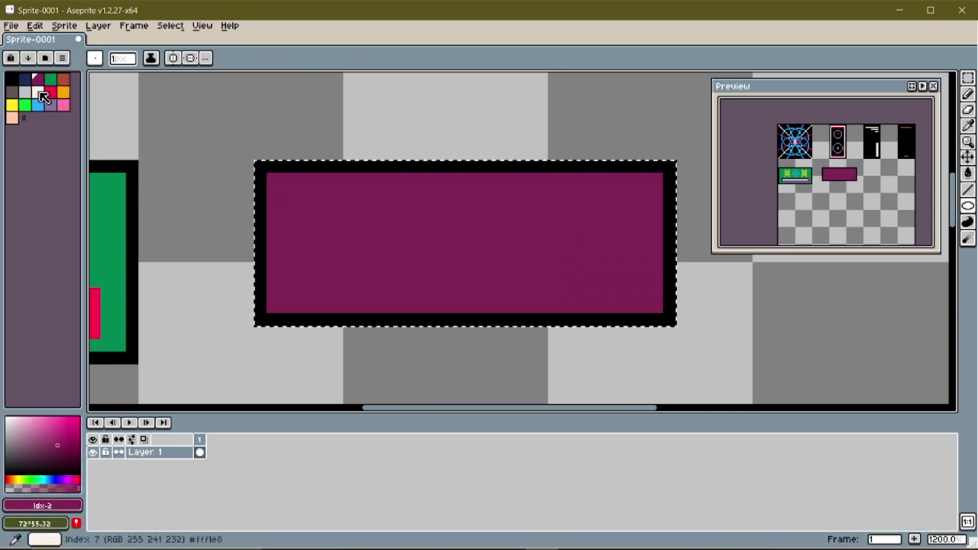
left_click(12, 79)
left_click_drag(321, 188, 452, 271)
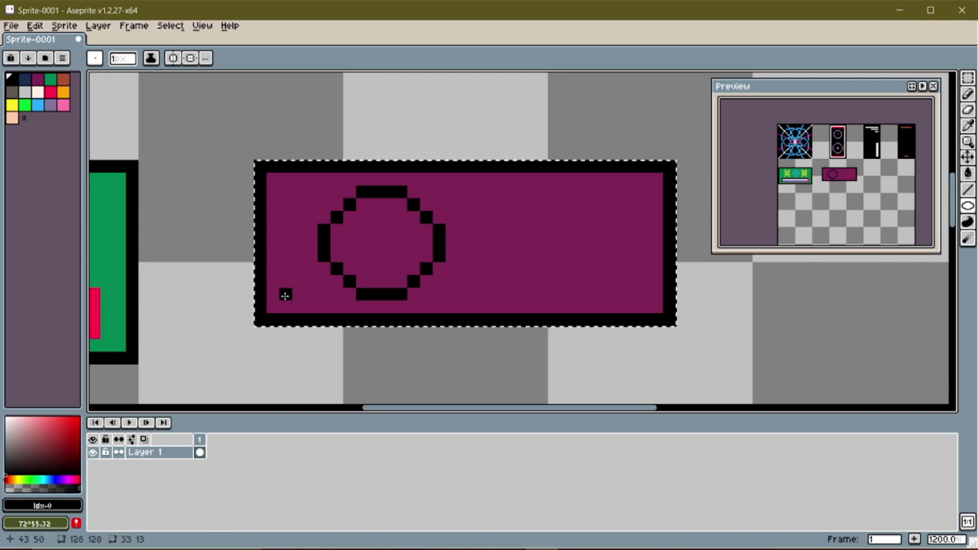
key("ctrl+z")
left_click_drag(298, 192, 383, 240)
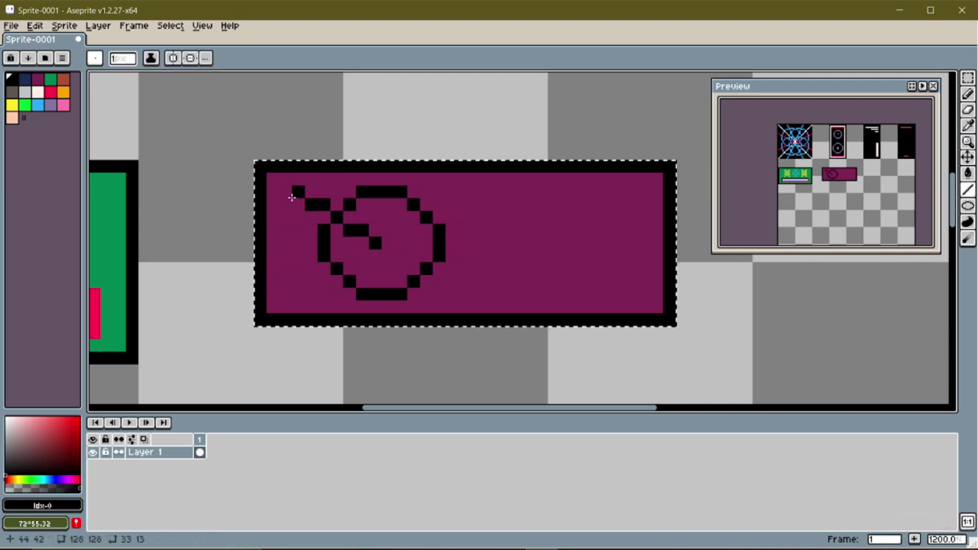
- Add a white 2 × 2 pixel square at the turntable arm's outer end and duplicate the turntable into the purple panel's right half
left_click(36, 94)
left_click_drag(286, 192, 298, 192)
left_click_drag(286, 204, 465, 307)
left_click(968, 77)
left_click_drag(377, 250, 402, 263, "ctrl")
key("ctrl+d")
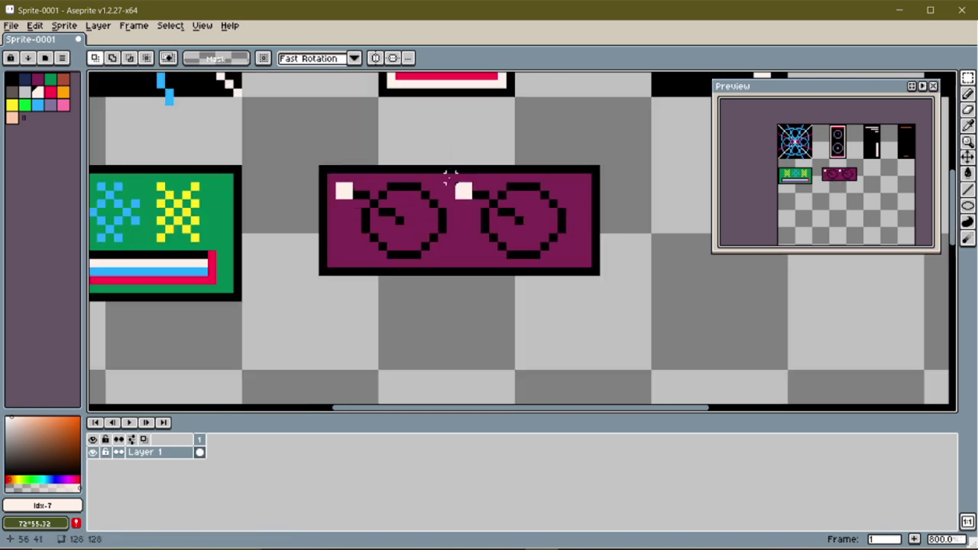
- Draw a short black diagonal mark on the white square of each turntable
left_click(16, 80)
left_click(968, 190)
left_click_drag(266, 182, 276, 193)
left_click_drag(444, 182, 456, 193)
scroll(451, 236, "down", 4)
key("m")
left_click_drag(556, 192, 339, 273)
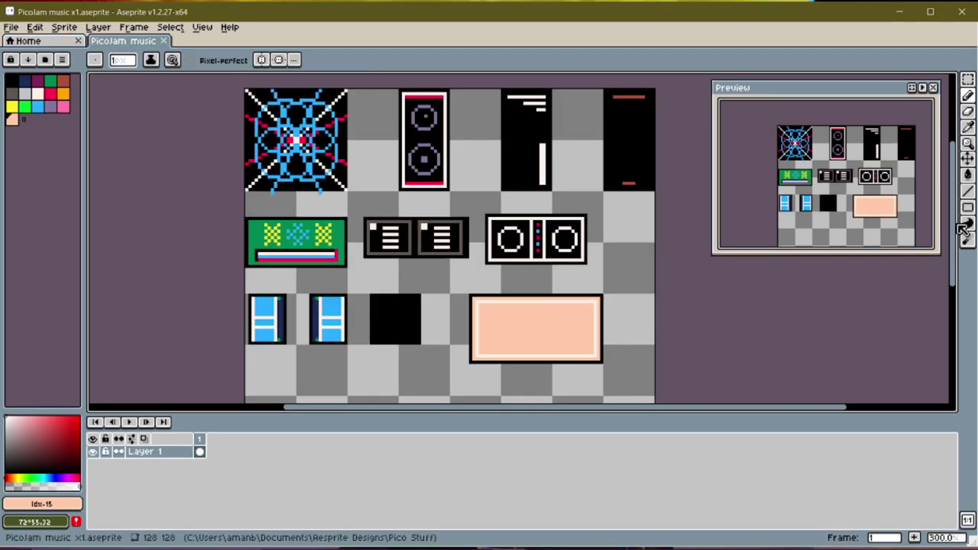
- Draw nested rectangle outlines inside the peach panel's white line: light blue 36 × 16, brown 34 × 14 and navy 30 × 10 pixels
scroll(560, 331, "up", 2)
scroll(559, 331, "up", 4)
left_click(967, 207)
mouse_move(211, 139)
left_mouse_down()
mouse_move(391, 262)
mouse_move(659, 330)
mouse_move(643, 314)
left_mouse_up()
left_click(63, 80)
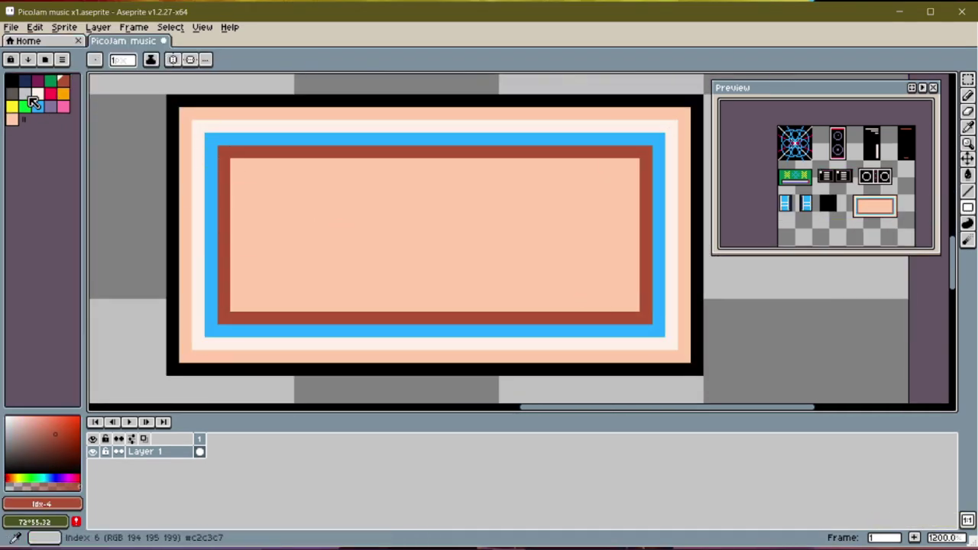
left_click(24, 79)
left_click_drag(244, 173, 626, 297)
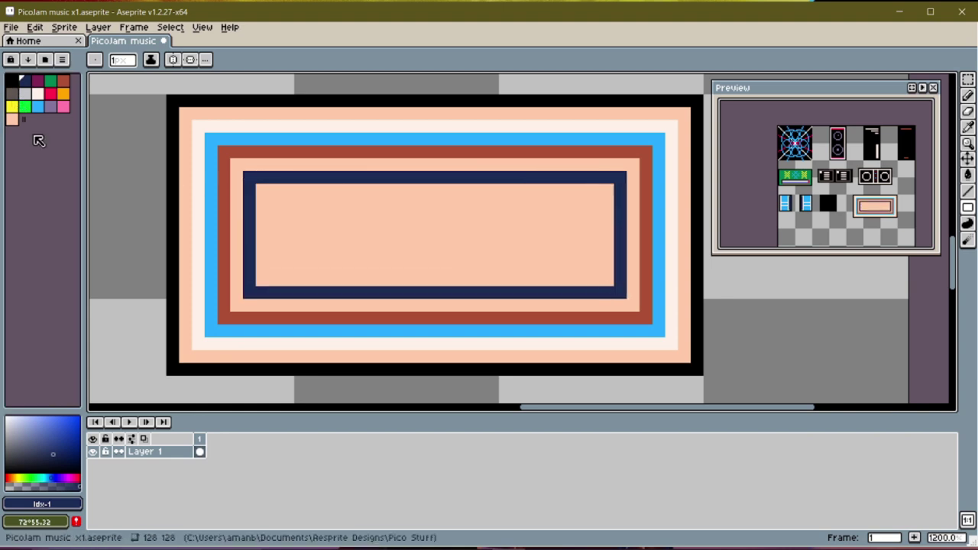
- Add yellow 28 × 8 and dark green 26 × 6 pixel outlines inside the navy one, and a bright green 32 × 12 outline around it
left_click(20, 112)
left_click_drag(258, 185, 610, 286)
left_click(51, 79)
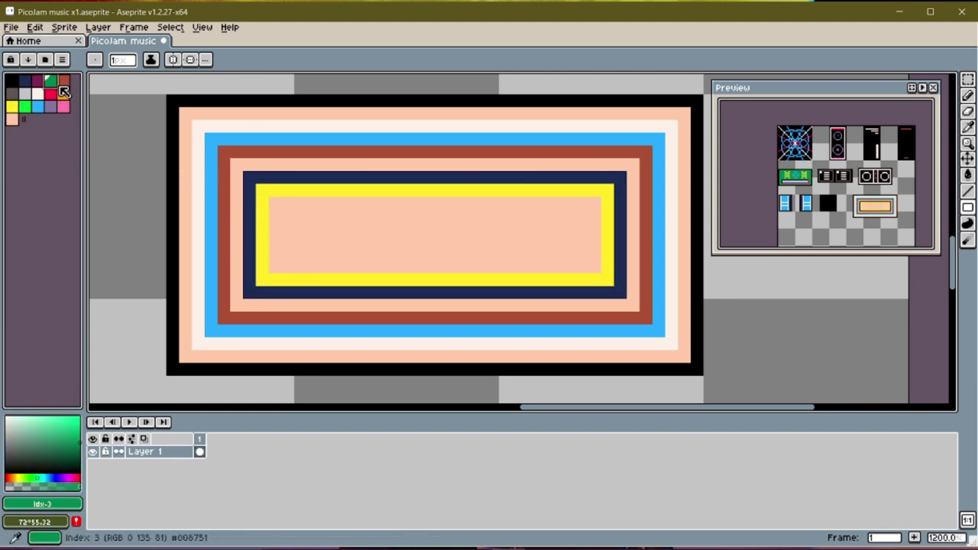
left_click_drag(273, 201, 591, 267)
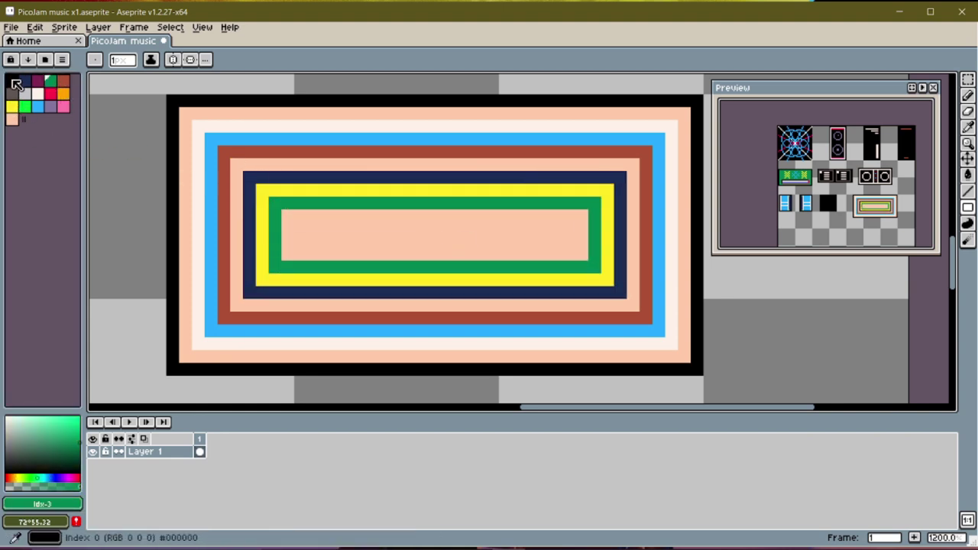
left_click(30, 109)
mouse_move(237, 164)
left_mouse_down()
mouse_move(598, 305)
mouse_move(634, 305)
left_mouse_up()
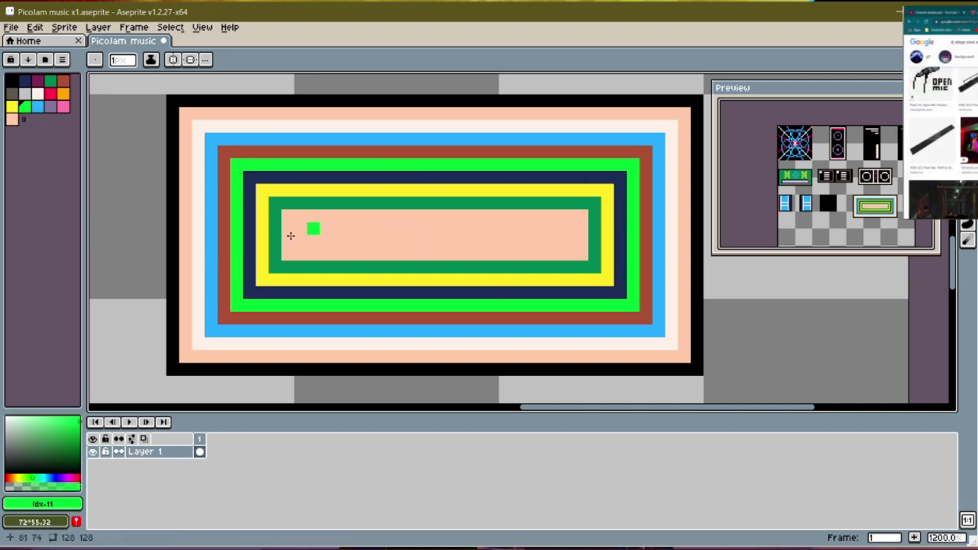
- Fill the striped panel's 24 × 4 pixel centre with black around six evenly spaced 2 × 2 squares, and colour the squares white
left_click(10, 81)
mouse_move(288, 215)
left_mouse_down()
mouse_move(306, 230)
mouse_move(403, 246)
mouse_move(585, 257)
left_mouse_up()
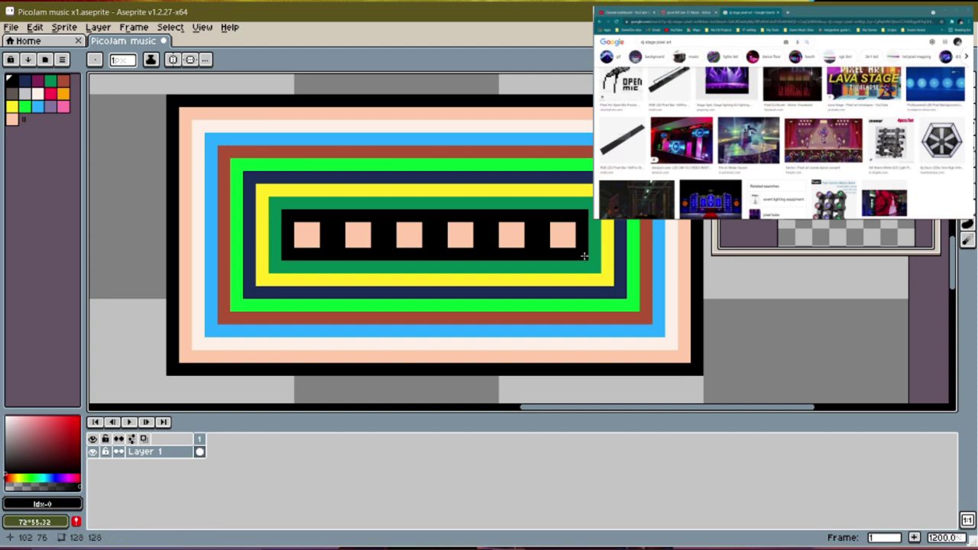
left_click(37, 93)
left_click(307, 235)
left_click(357, 235)
left_click(409, 235)
left_click(461, 235)
left_click(512, 234)
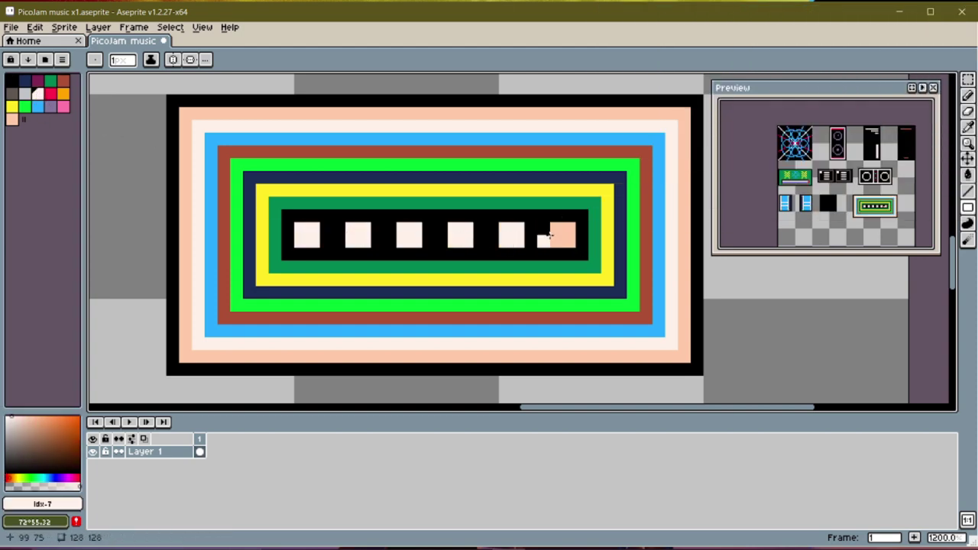
left_click(563, 235)
- Thicken the striped panel's frame with a further black rectangle outline of 44 × 24 pixels
scroll(314, 217, "down", 3)
middle_click_drag(283, 180, 352, 149)
scroll(352, 149, "up", 1)
left_click(12, 80)
left_click_drag(284, 113, 650, 308)
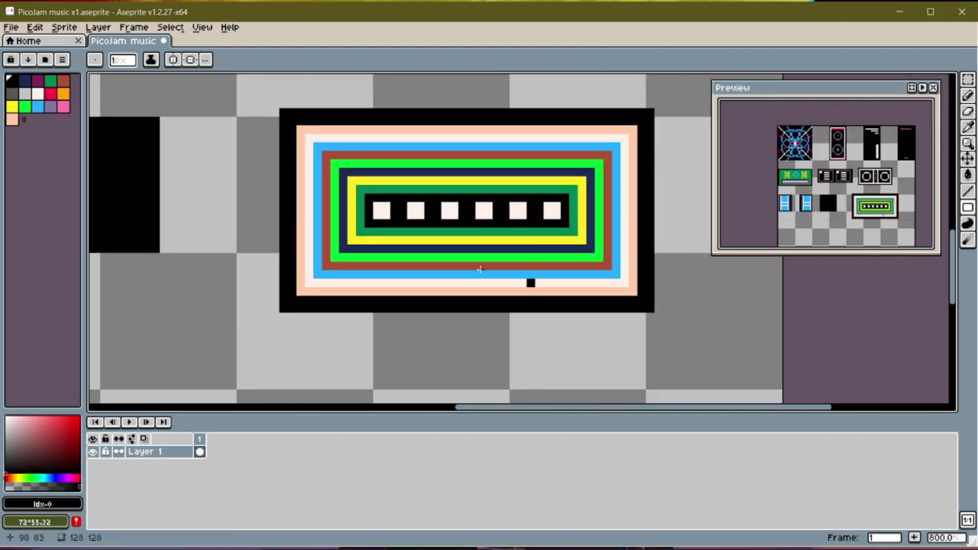
- Draw a filled peach 16 × 16 pixel square in the empty lower-left area of the canvas
scroll(651, 307, "down", 2)
middle_click_drag(278, 303, 384, 259)
scroll(518, 329, "down", 3)
scroll(464, 284, "up", 2)
middle_click_drag(463, 284, 487, 261)
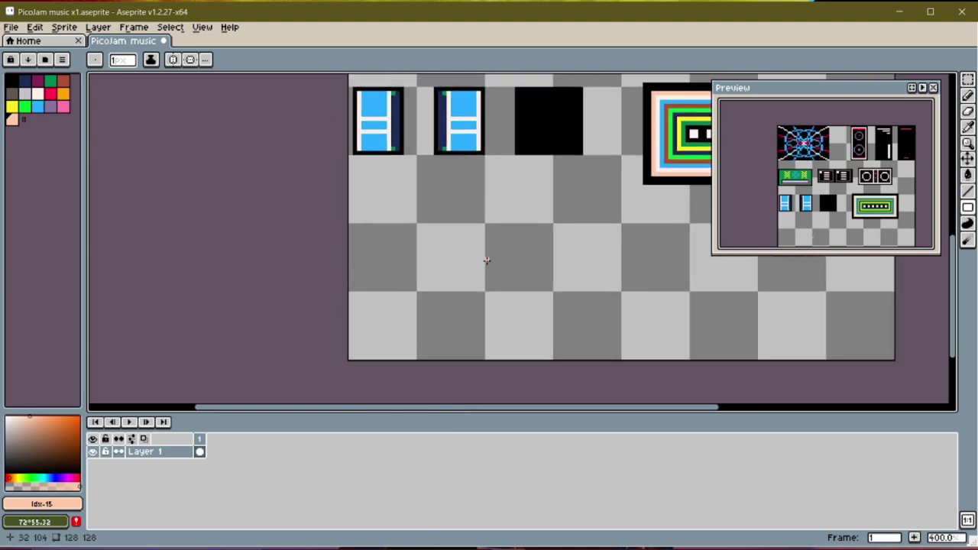
left_click_drag(968, 207, 939, 205)
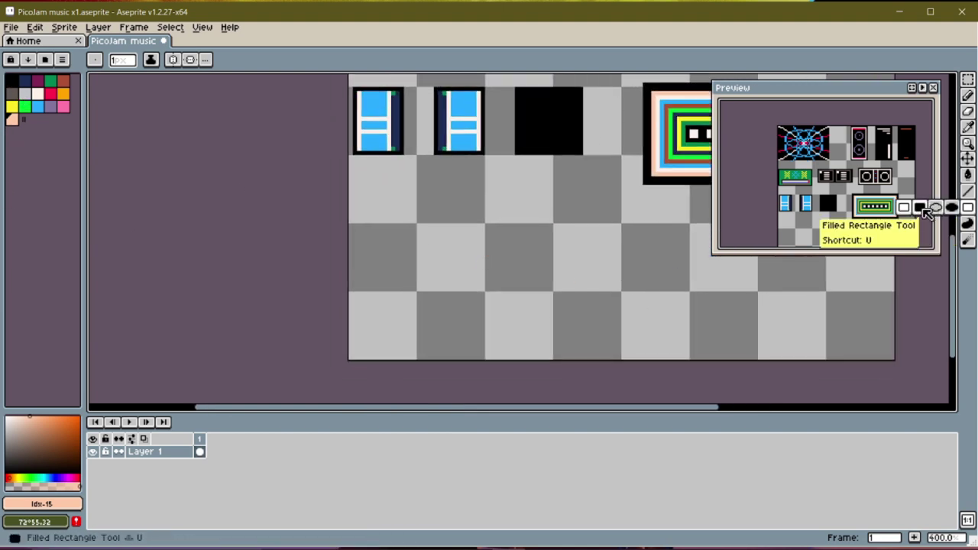
scroll(428, 233, "up", 1)
scroll(428, 233, "up", 2)
left_click_drag(408, 214, 539, 345)
scroll(551, 317, "up", 2)
middle_click_drag(555, 318, 585, 277)
- Draw a black pair of beamed music notes on the peach square, with a rising two-pixel-thick beam and square note heads
left_click(12, 79)
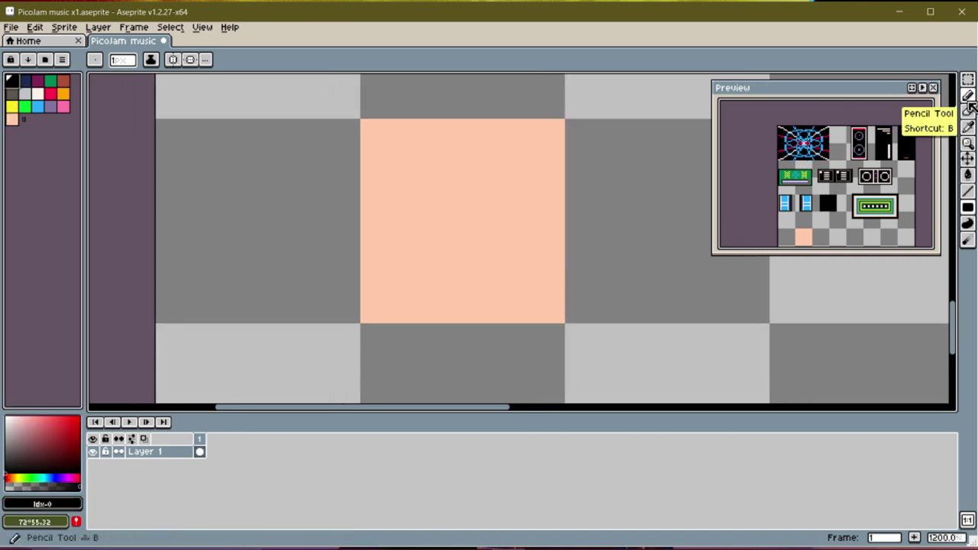
left_click(968, 191)
left_click_drag(431, 189, 433, 245)
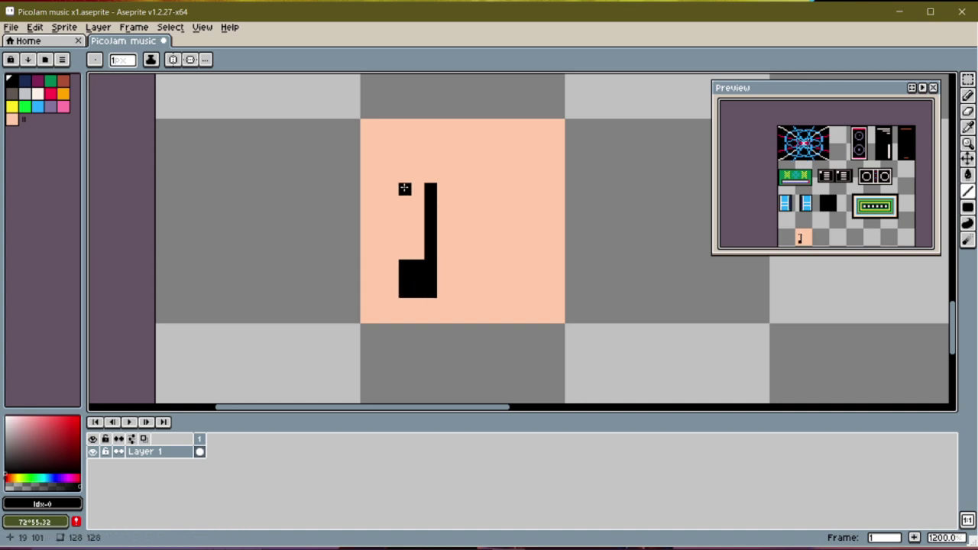
left_click_drag(380, 202, 529, 151)
mouse_move(475, 224)
left_mouse_down()
mouse_move(493, 312)
mouse_move(482, 304)
left_mouse_up()
left_click_drag(482, 304, 462, 301)
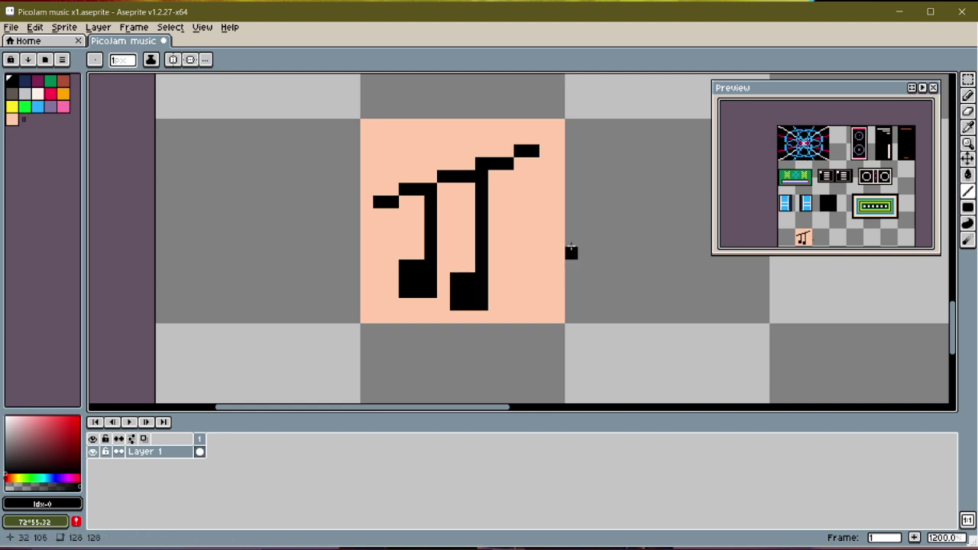
key("ctrl+z")
left_click_drag(380, 196, 530, 143)
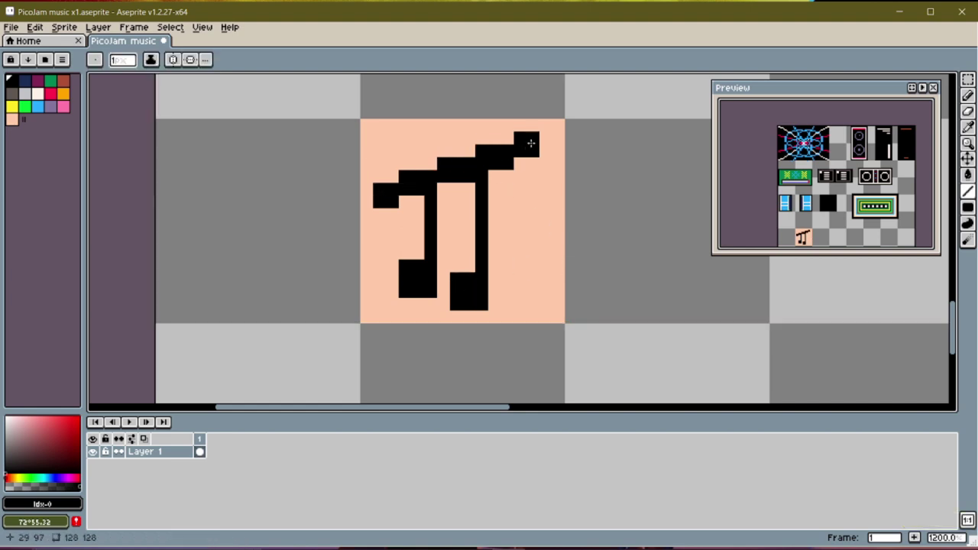
- Draw a second filled peach 16 × 16 pixel square directly right of the music note square
middle_click_drag(623, 240, 442, 251)
left_click(438, 254)
left_click(12, 119)
left_click_drag(374, 153, 513, 305)
key("ctrl+z")
key("shift+u")
left_click_drag(375, 153, 569, 347)
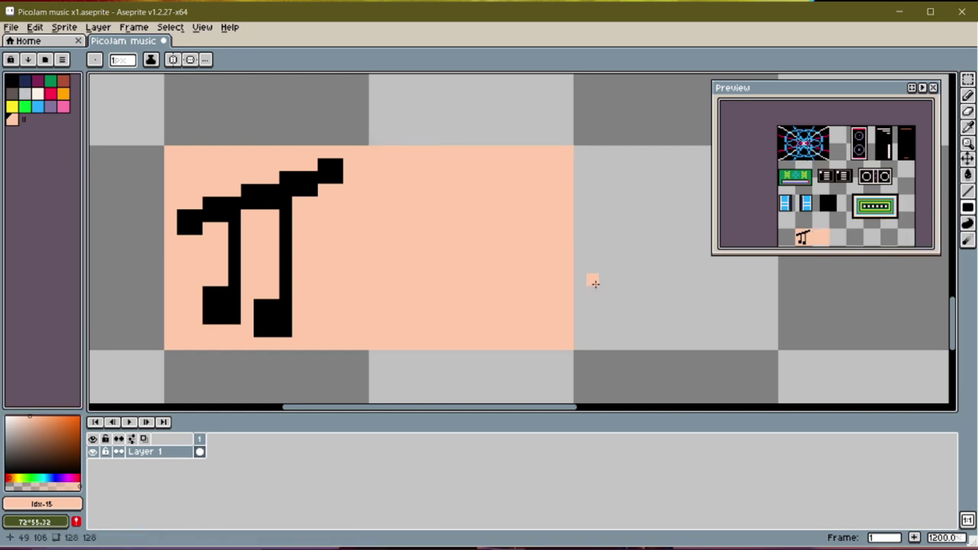
- Draw a black single music note with a flag on the second peach square, repainting the stray flag-tip pixel peach
key("x")
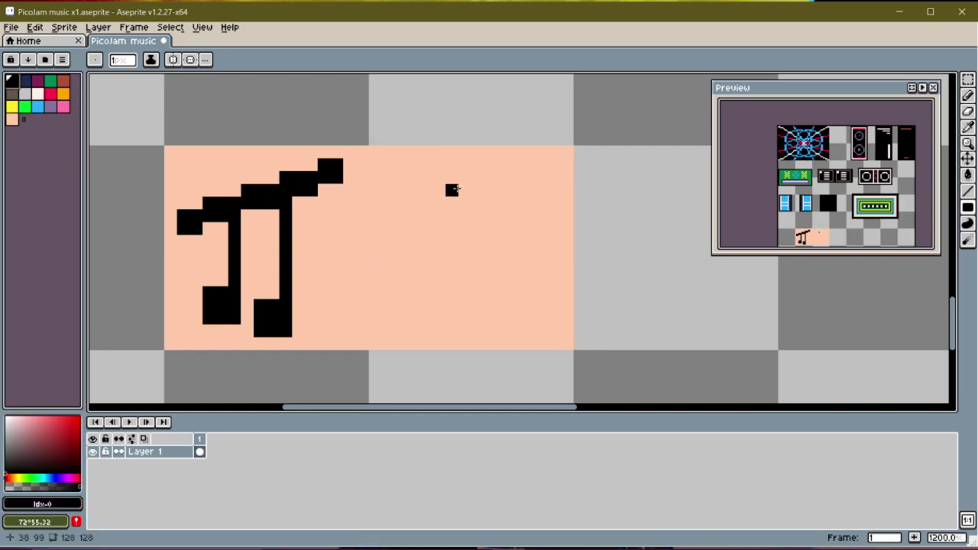
mouse_move(517, 175)
left_mouse_down()
mouse_move(486, 205)
mouse_move(449, 178)
left_mouse_up()
key("ctrl+z")
left_click(968, 95)
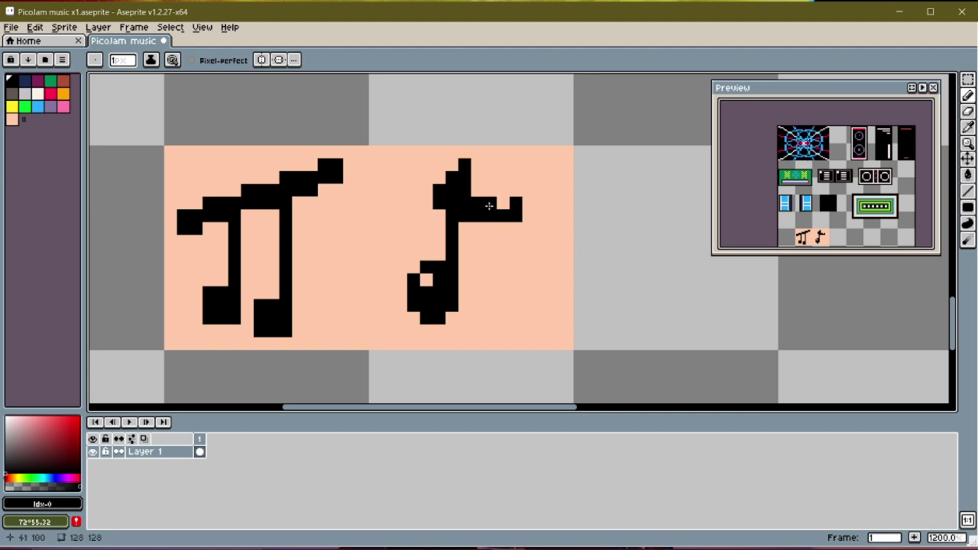
key("ctrl+z")
left_click(15, 120)
left_click(519, 201)
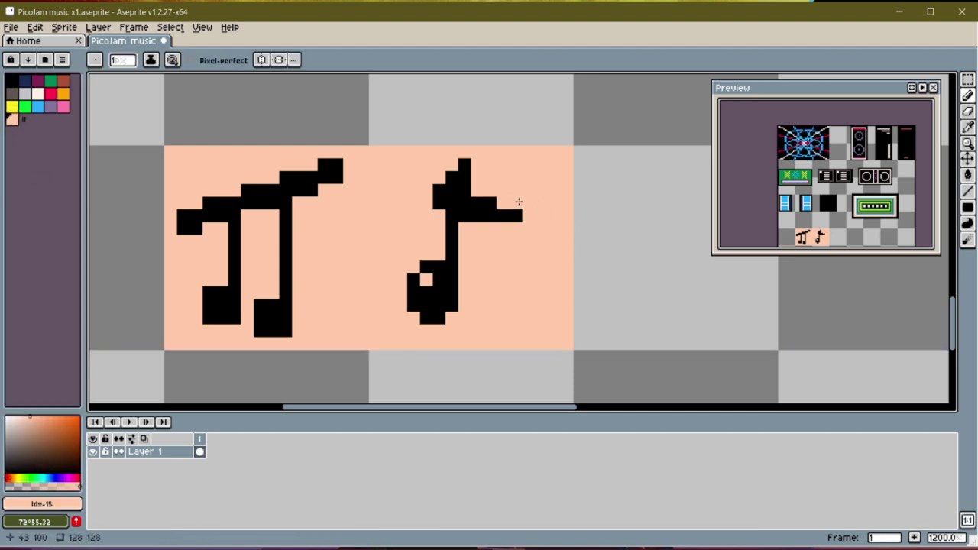
key("2")
- Export the finished texture sheet and load the exported PicoJam music x1 image as the texture in picoCAD's texture editor
left_click(10, 27)
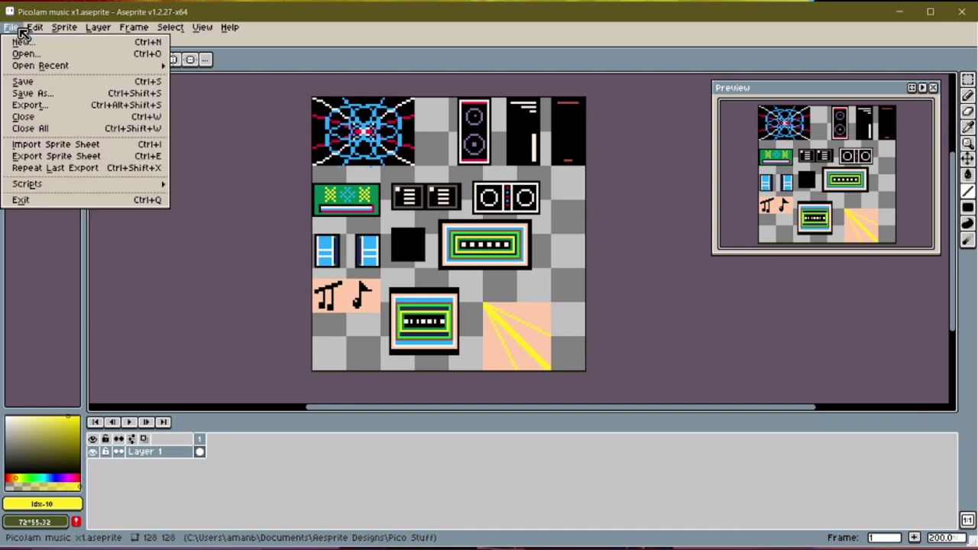
left_click(51, 110)
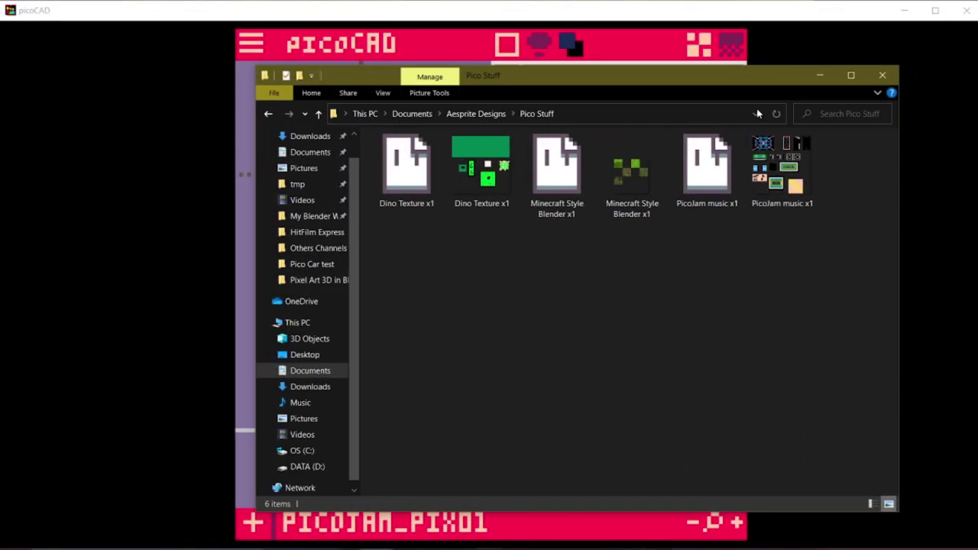
left_click_drag(708, 165, 662, 54)
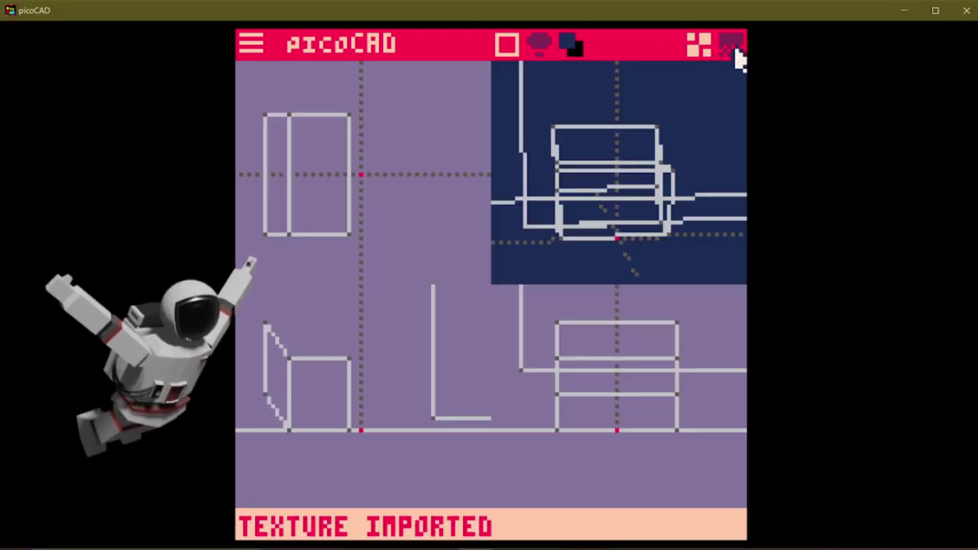
left_click(734, 46)
scroll(489, 388, "down", 5)
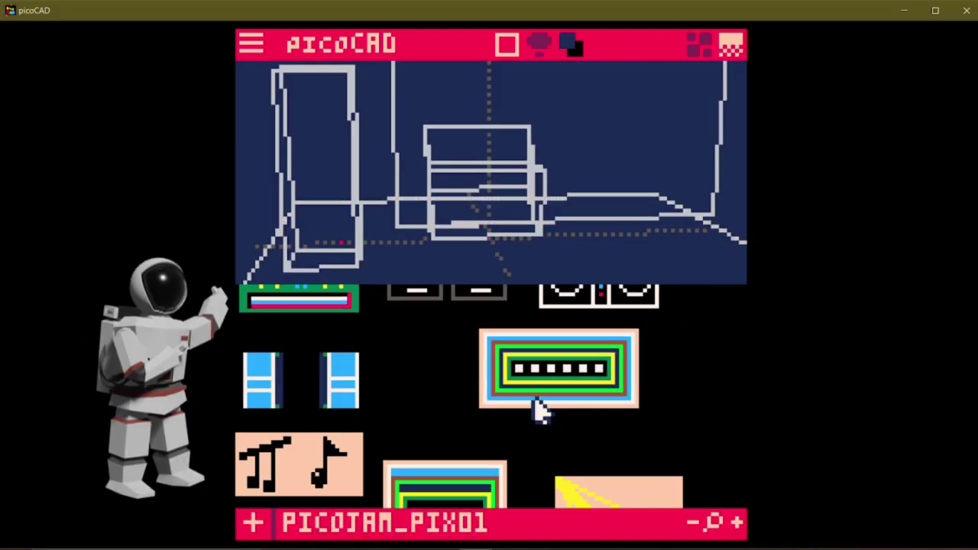
scroll(639, 466, "down", 2)
scroll(622, 484, "up", 5)
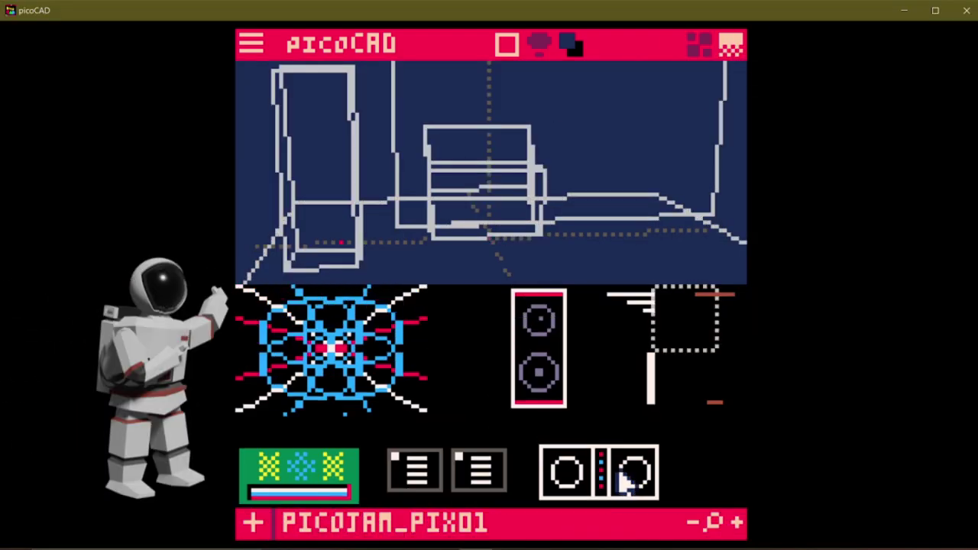
- Switch the 3D preview to textured rendering with lighting turned on
left_click(507, 47)
left_click(508, 48)
left_click(508, 47)
key("Right")
key("Left")
key("Right")
left_click_drag(667, 321, 269, 314)
left_click(538, 45)
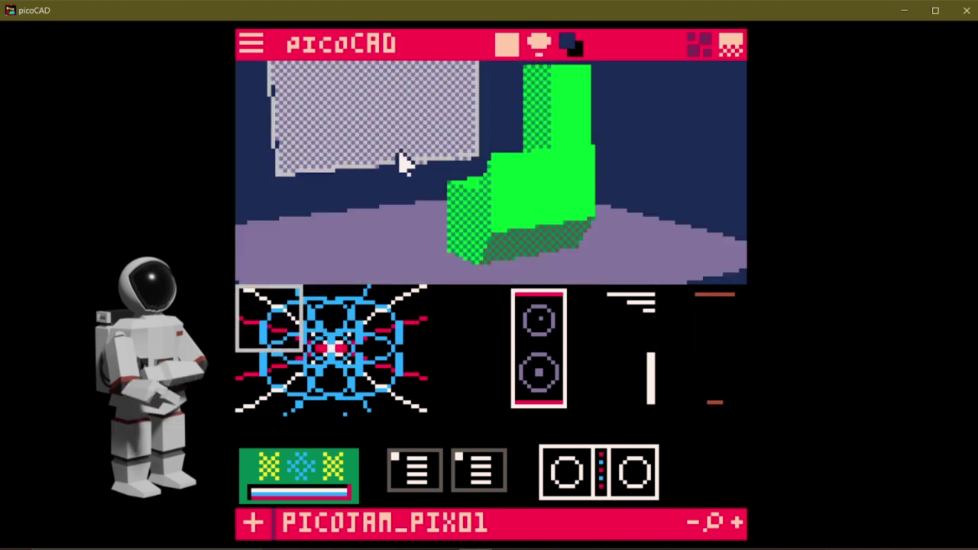
left_click(506, 46)
- Set the alpha colour to peach and the background colour to pink
left_click(571, 44)
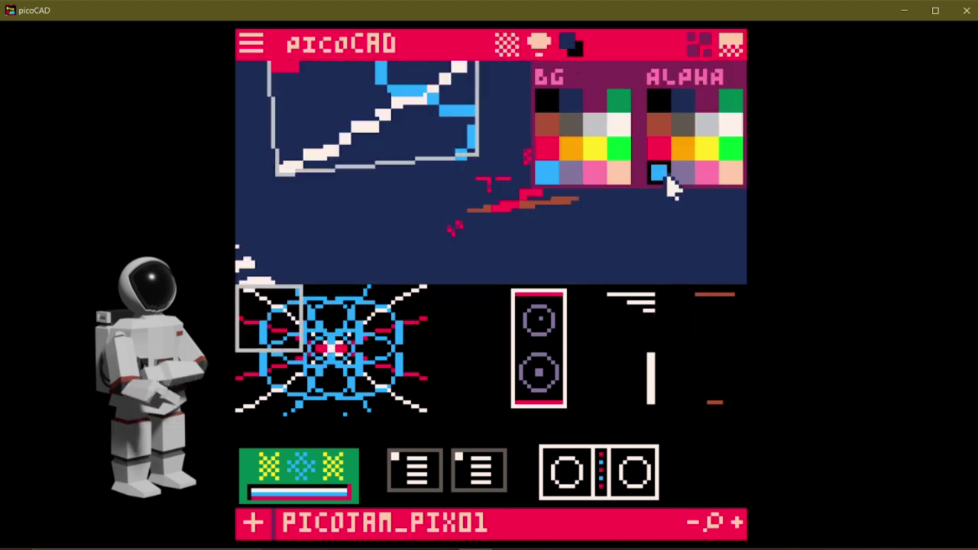
left_click(731, 172)
left_click(566, 48)
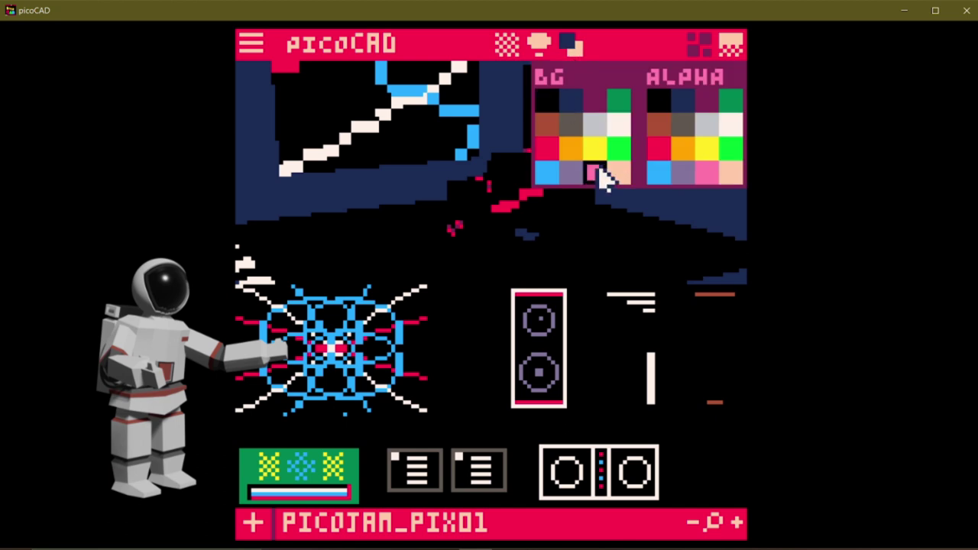
left_click(594, 174)
- Fit the hanging screen panel's face mapping to the whole blue and red laser pattern in the texture
middle_click_drag(593, 175, 561, 156)
left_click(428, 152)
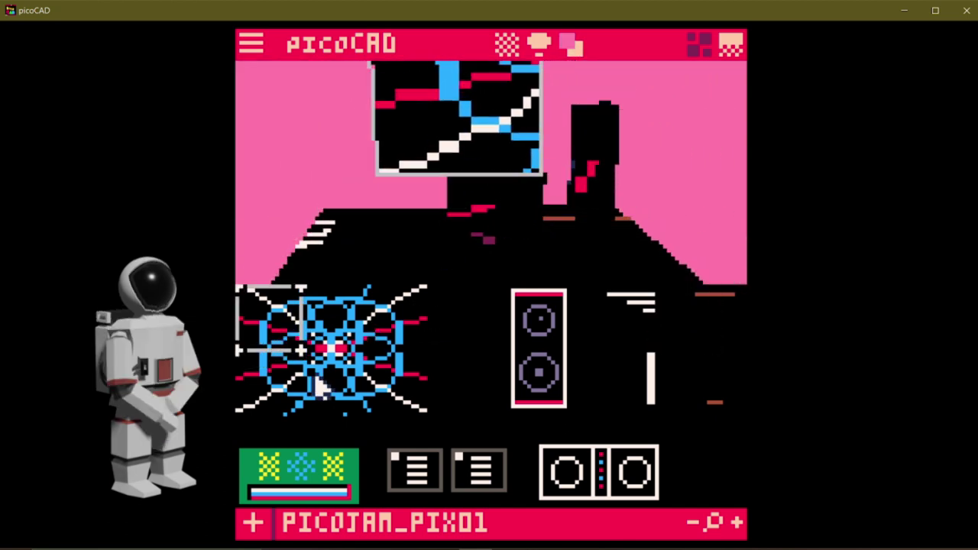
left_click_drag(372, 306, 449, 305)
left_click_drag(304, 355, 442, 426)
left_click_drag(239, 363, 243, 420)
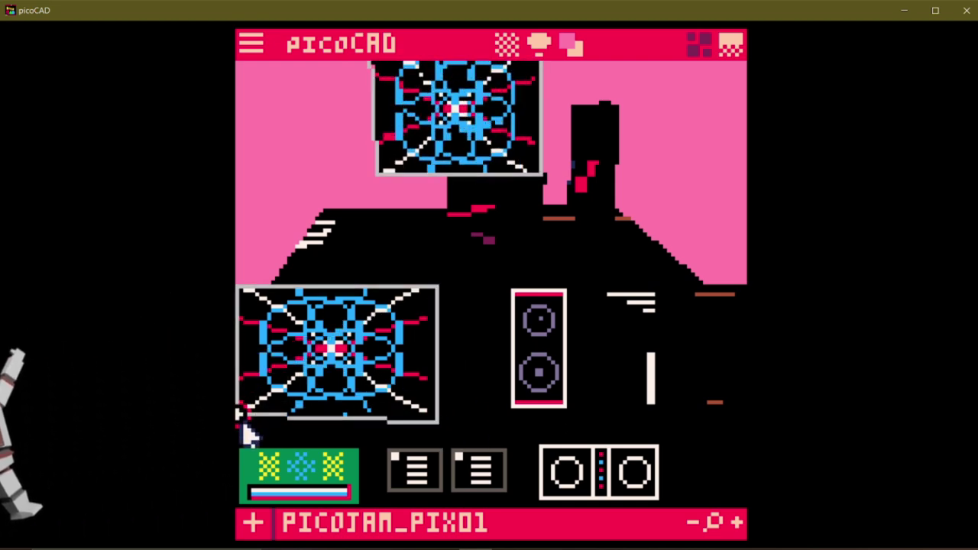
left_click_drag(441, 426, 435, 420)
left_click_drag(444, 291, 437, 288)
- Stretch the floor face's mapping corners around the square striped rug texture, including its black border
left_click_drag(489, 152, 504, 124)
scroll(505, 124, "down", 2)
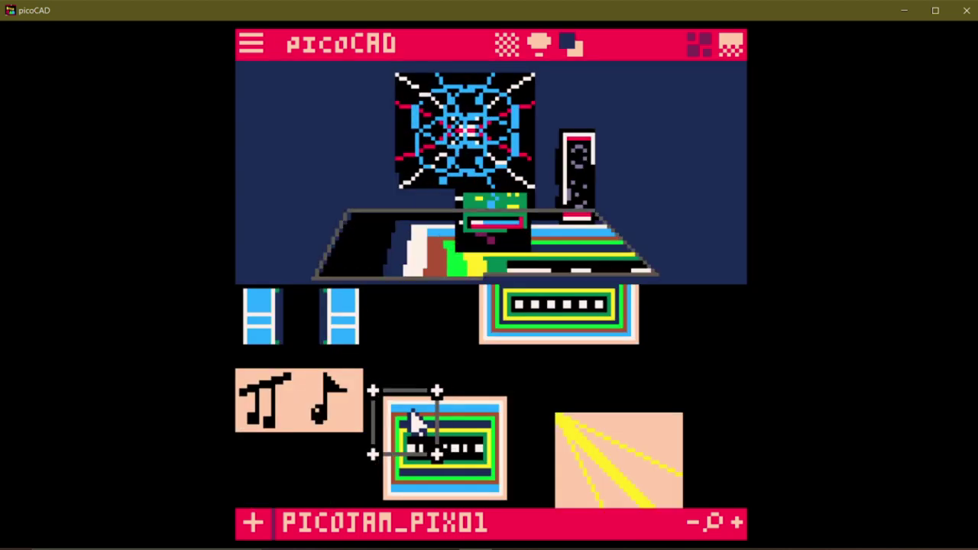
left_click_drag(478, 399, 519, 404)
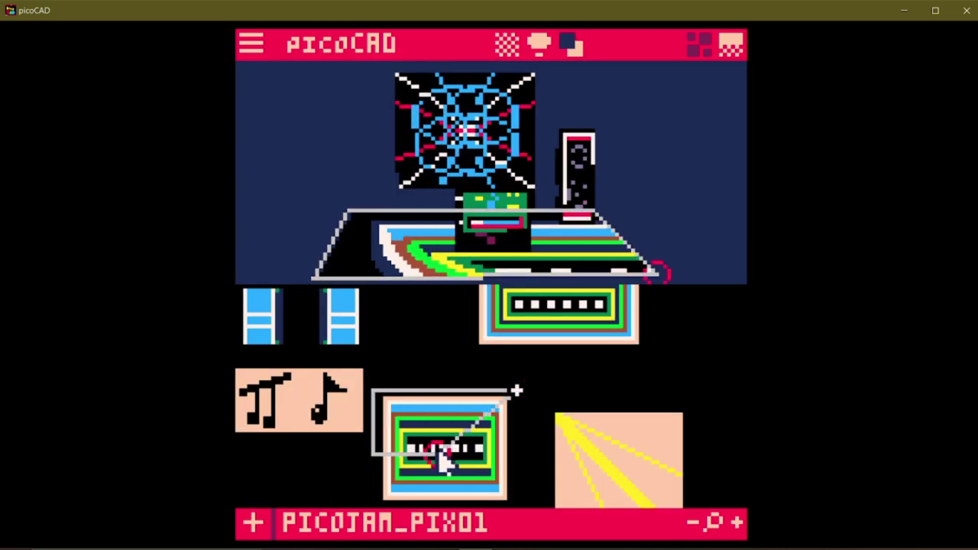
left_click_drag(442, 453, 519, 503)
left_click_drag(372, 455, 372, 501)
mouse_move(441, 450)
left_mouse_down()
mouse_move(443, 459)
mouse_move(441, 450)
left_mouse_up()
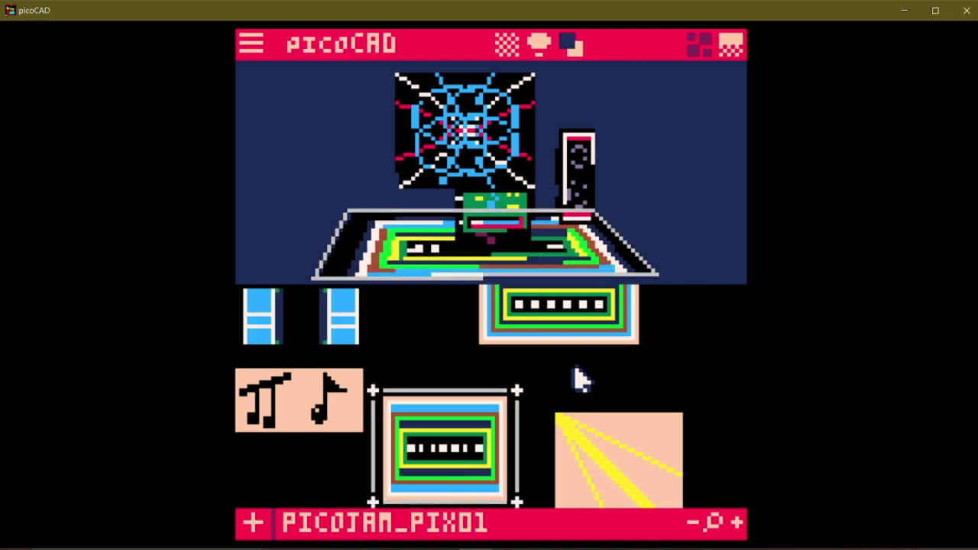
- Map the desk's top face to the twin-turntable mixer texture, fitting the corners around its black border
key("Up")
right_click_drag(650, 203, 652, 203)
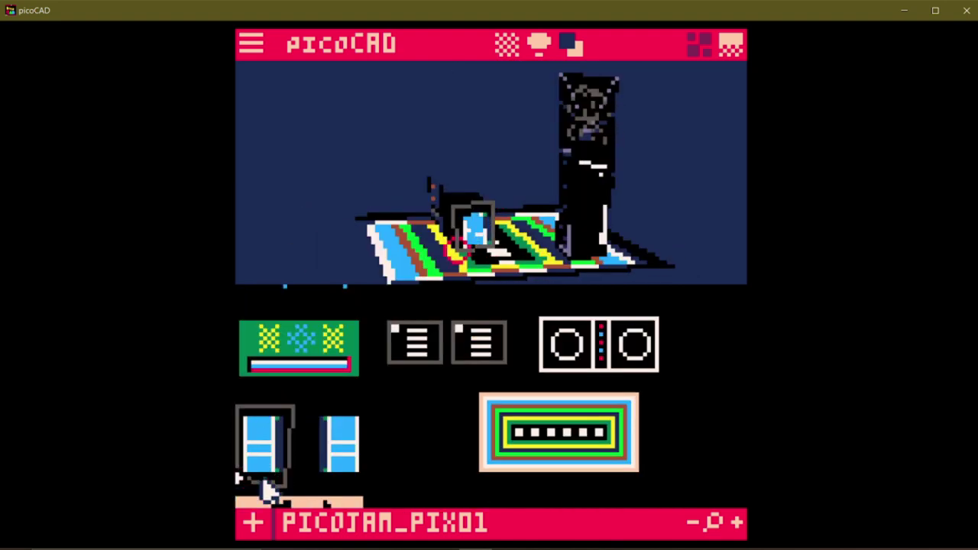
right_click_drag(532, 220, 522, 238)
left_click(522, 238)
scroll(500, 369, "up", 2)
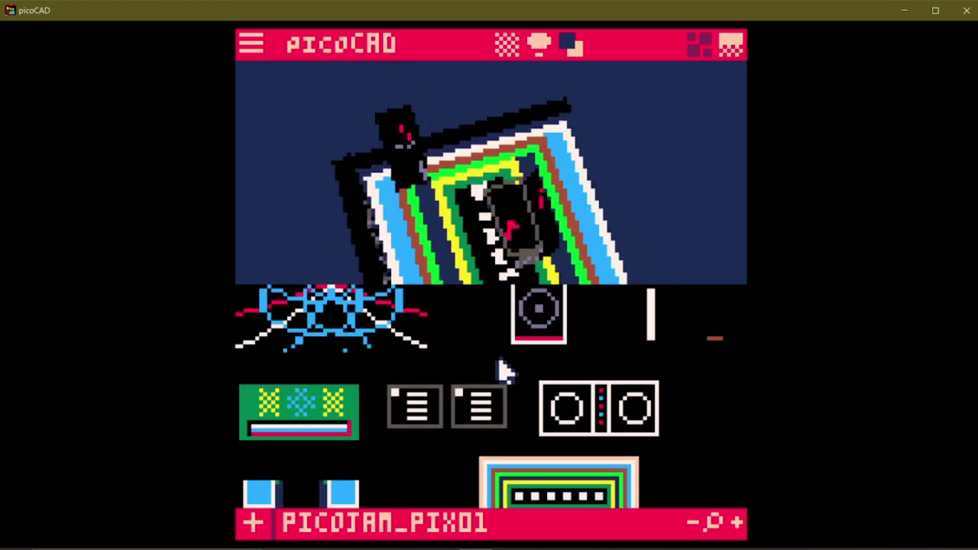
scroll(556, 463, "down", 2)
left_click_drag(670, 376, 670, 438)
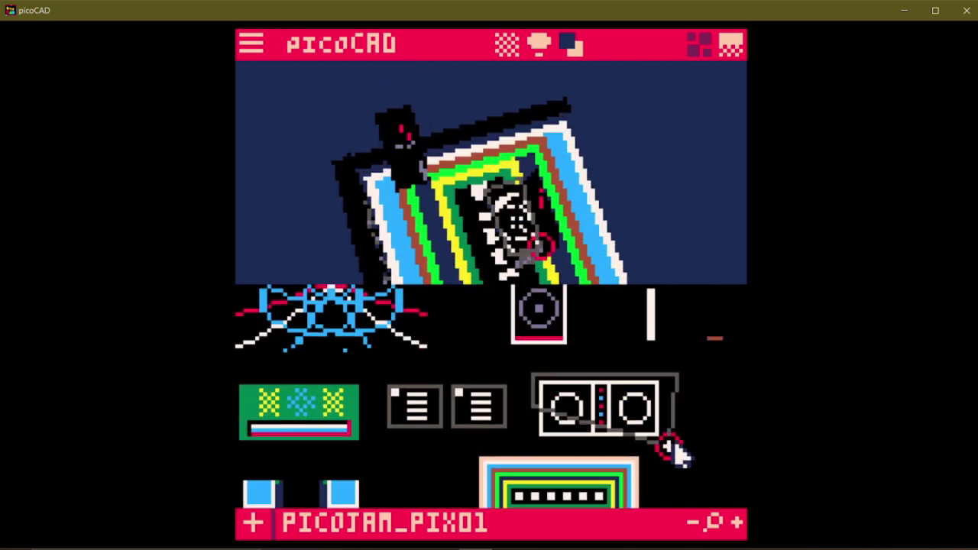
left_click(672, 441)
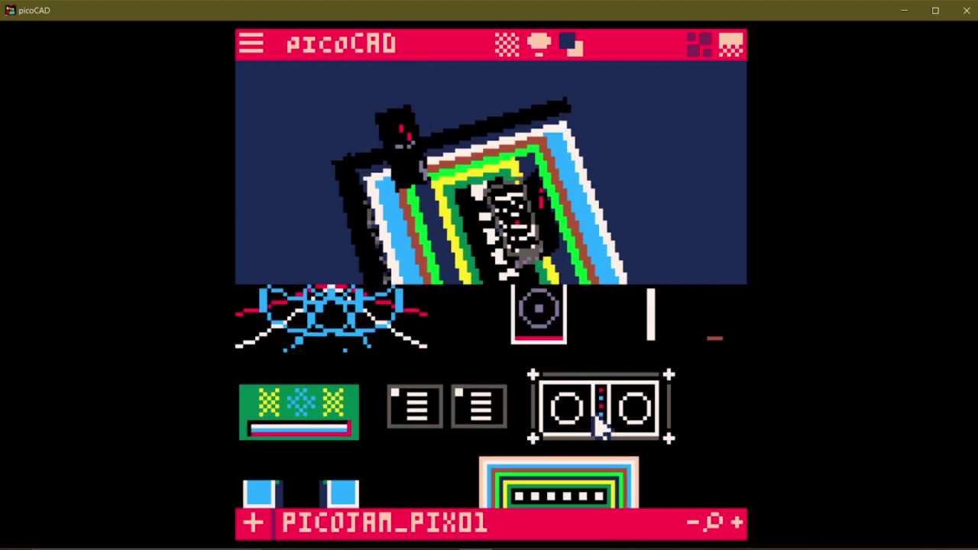
- Map the narrow face next to the desk's turntable top to the pair of grey-framed devices in the texture
key("Right")
left_click_drag(563, 247, 491, 247)
scroll(505, 251, "up", 3)
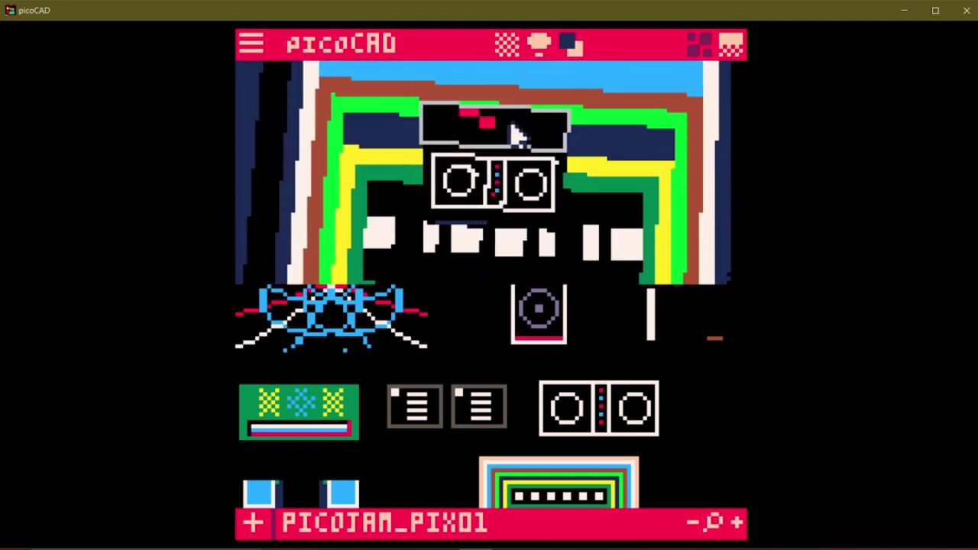
scroll(523, 360, "up", 2)
scroll(522, 350, "down", 3)
scroll(522, 350, "up", 2)
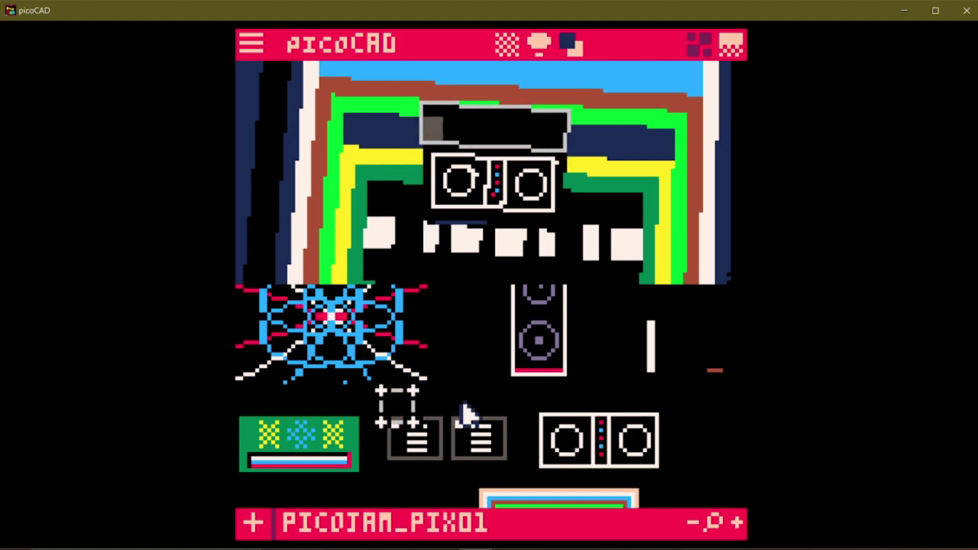
left_click_drag(385, 434, 512, 474)
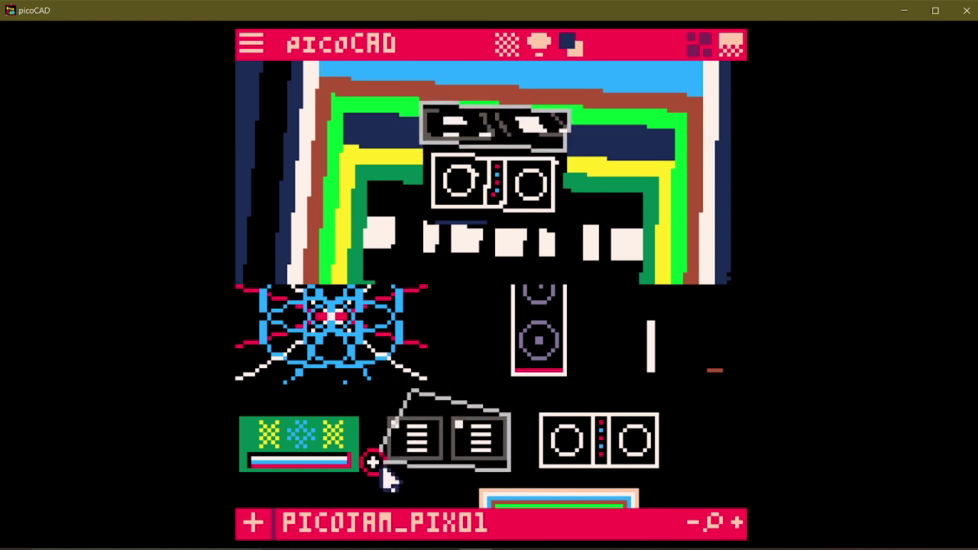
left_click_drag(422, 397, 382, 419)
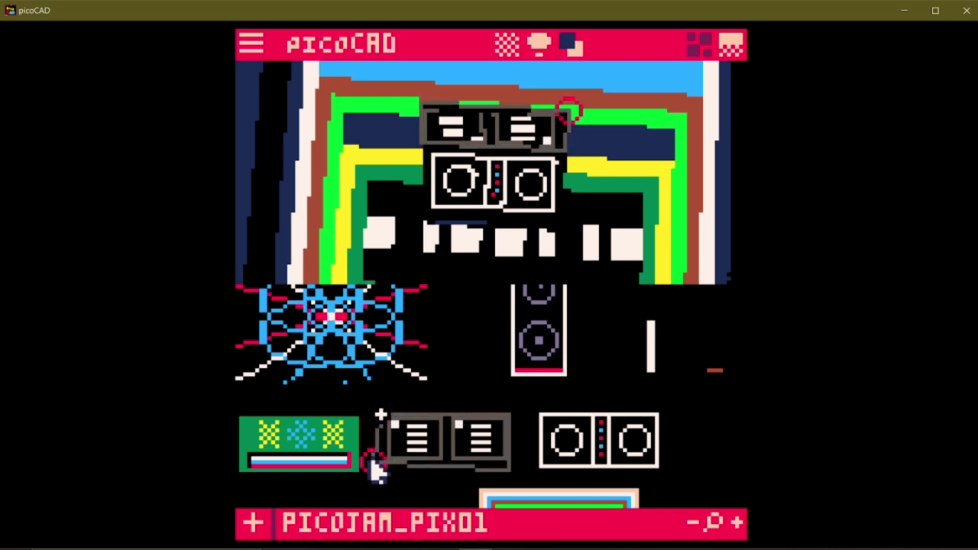
left_click_drag(565, 182, 592, 90)
- Clone the tall speaker and place the copy on the opposite side of the screen panel
key("Tab")
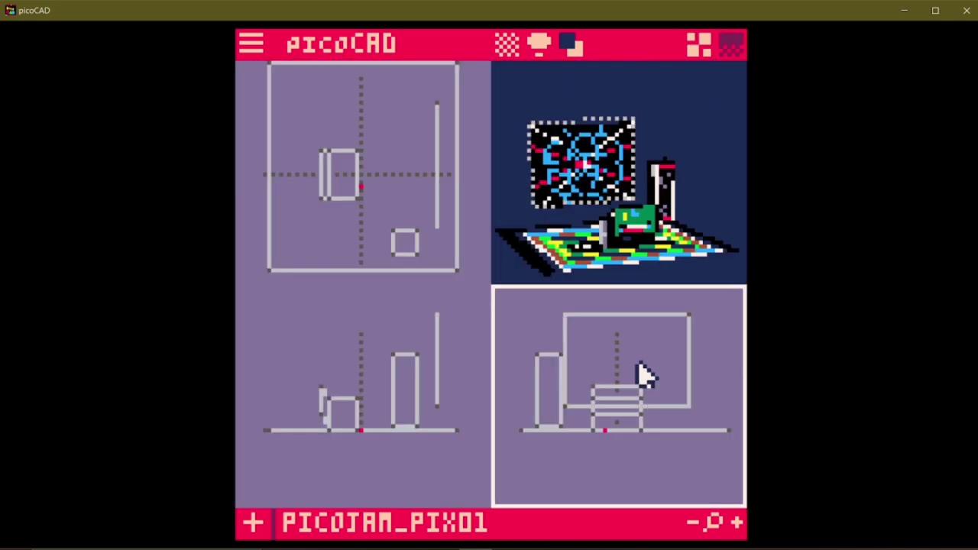
right_click(547, 381)
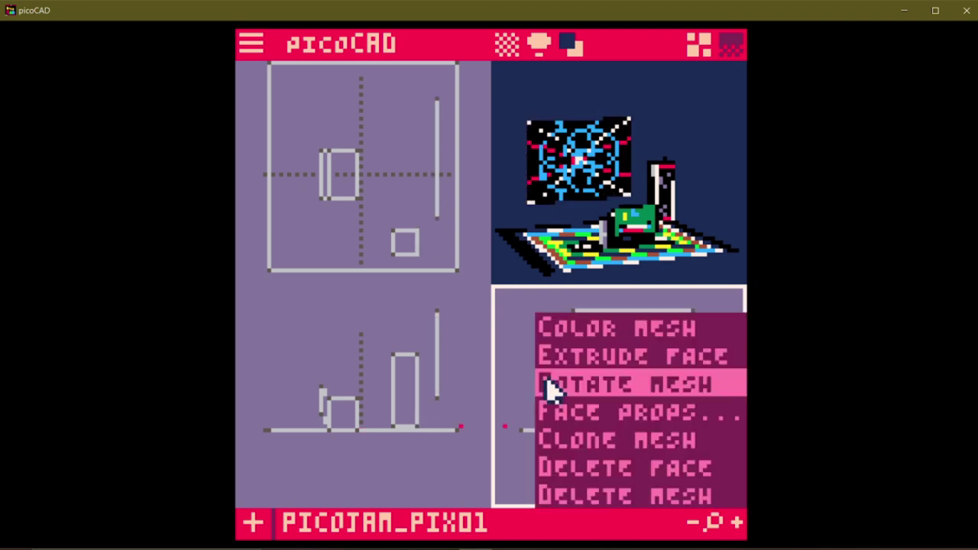
left_click(649, 438)
left_click_drag(554, 350, 715, 383)
- Centre the screen panel between the two tall speakers and review the textured scene in the enlarged 3D view
left_click(640, 245)
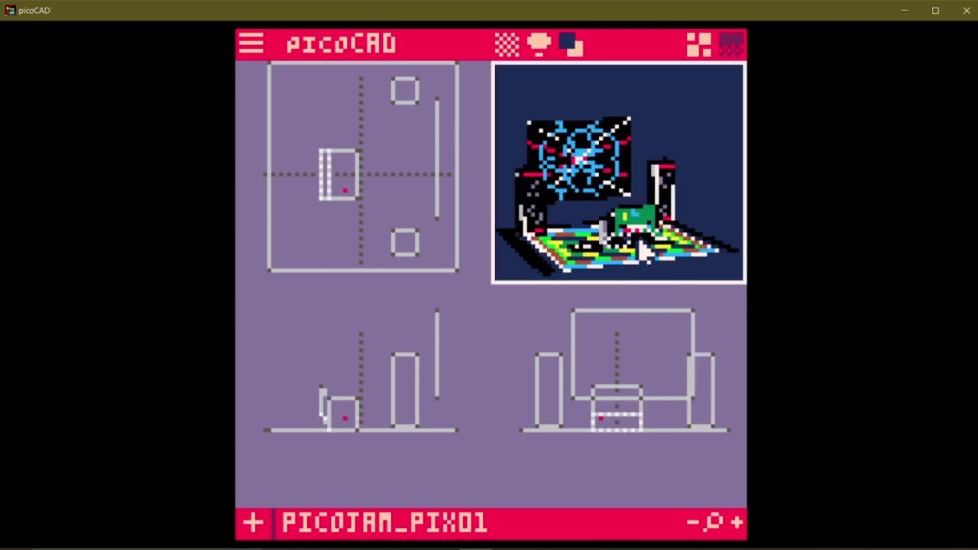
left_click(641, 243)
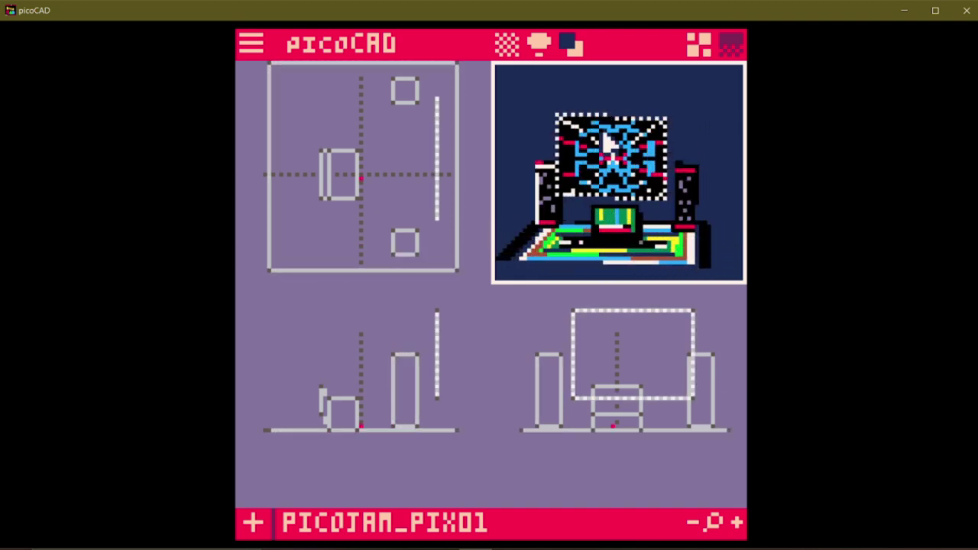
left_click(638, 360)
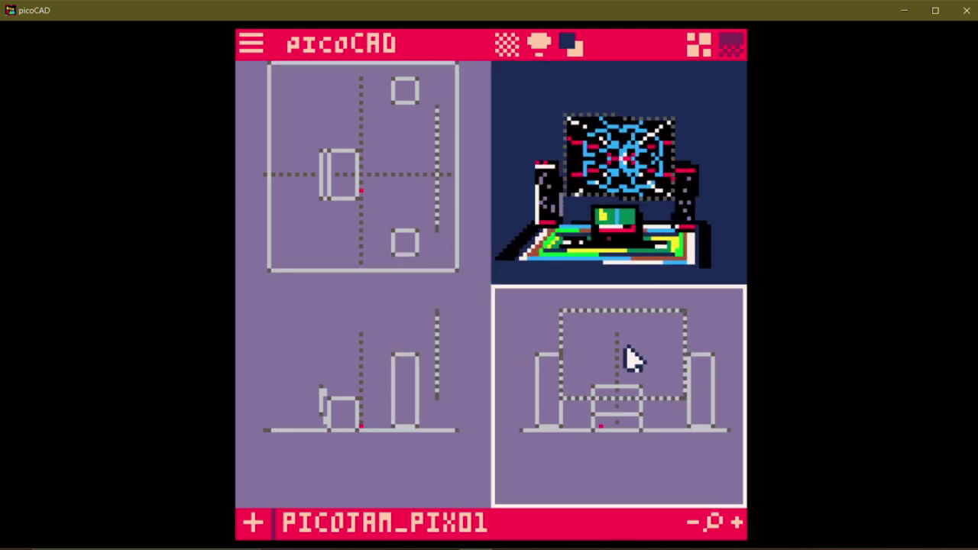
left_click_drag(719, 201, 577, 330)
key("space")
scroll(568, 343, "up", 3)
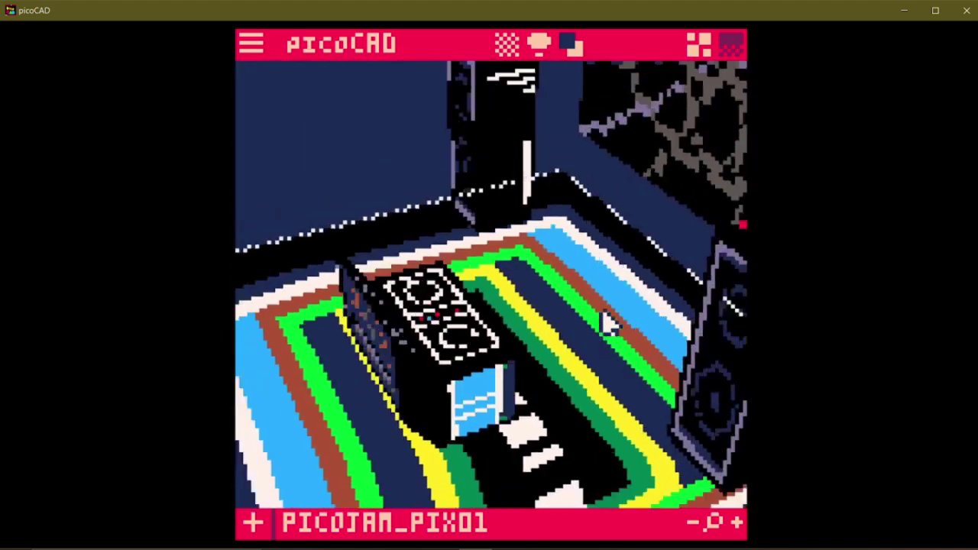
- Clone the short speaker in the rear corner of the floor and move the copy to the opposite rear corner
key("Tab")
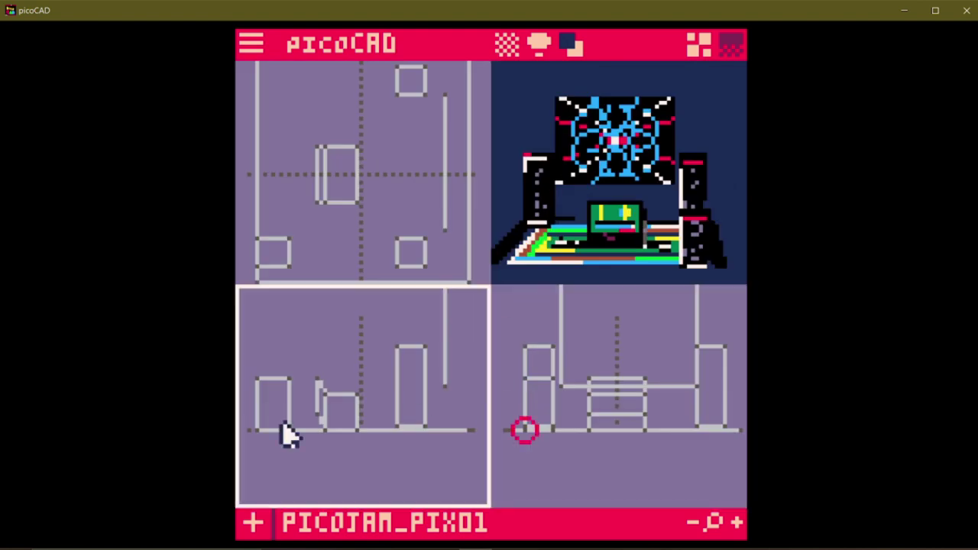
right_click(265, 382)
left_click(367, 444)
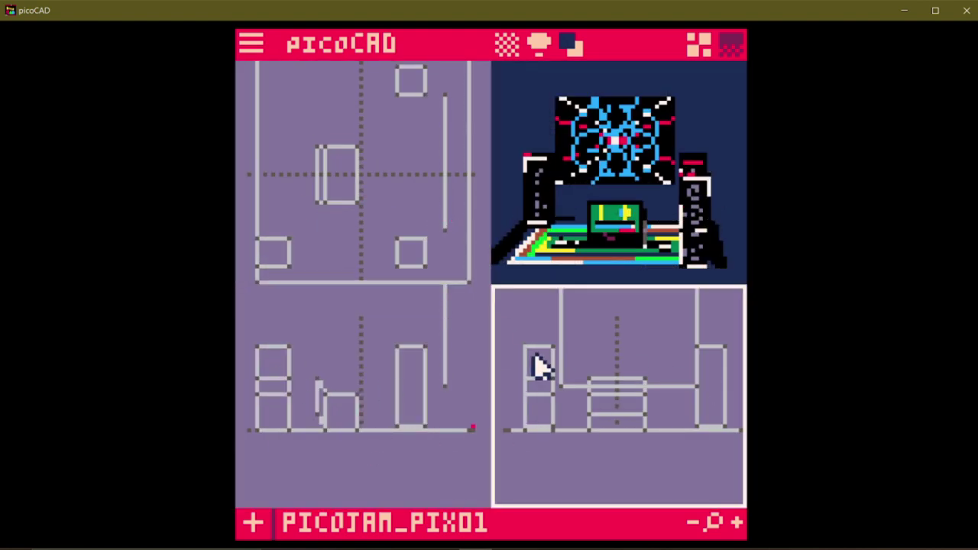
left_click_drag(552, 359, 618, 295)
key("Delete")
scroll(544, 354, "down", 1)
left_click_drag(284, 370, 283, 314)
left_click_drag(556, 327, 700, 400)
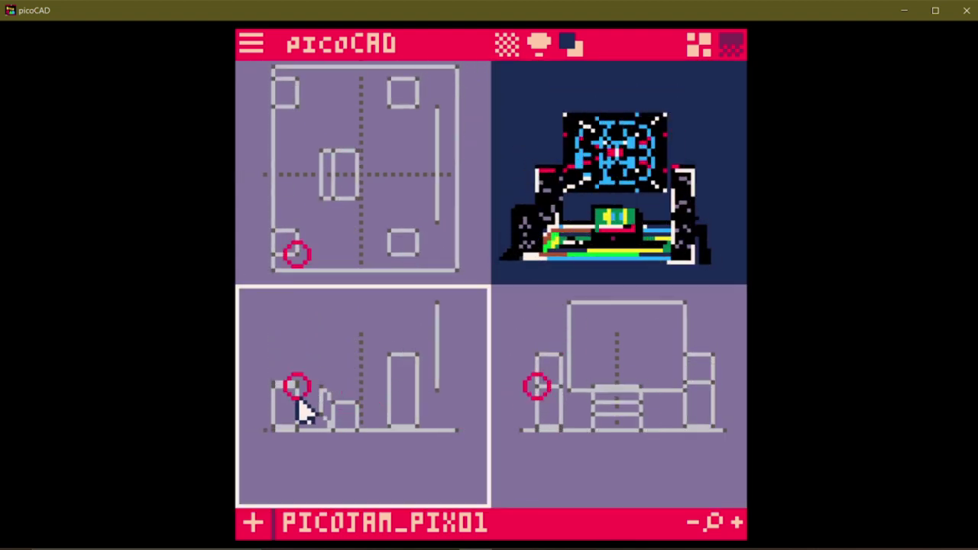
- Select all vertices of the scene and shift the whole model sideways to the left in the front view
key("space")
left_click_drag(675, 170, 619, 326)
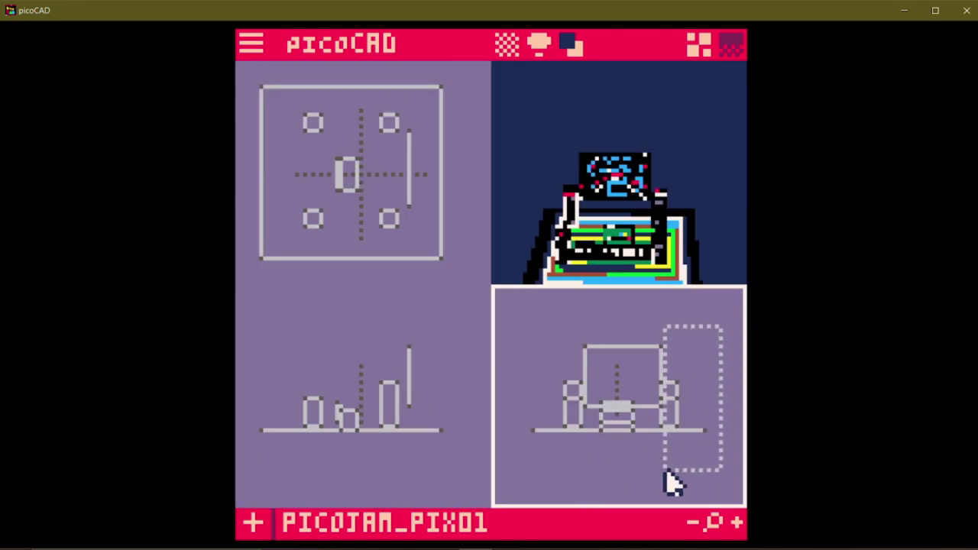
left_click_drag(665, 471, 524, 476)
key("Left")
key("Left")
key("Left")
key("Left")
key("Left")
key("Left")
key("Left")
key("Left")
key("Left")
key("Left")
key("Left")
key("Left")
key("Left")
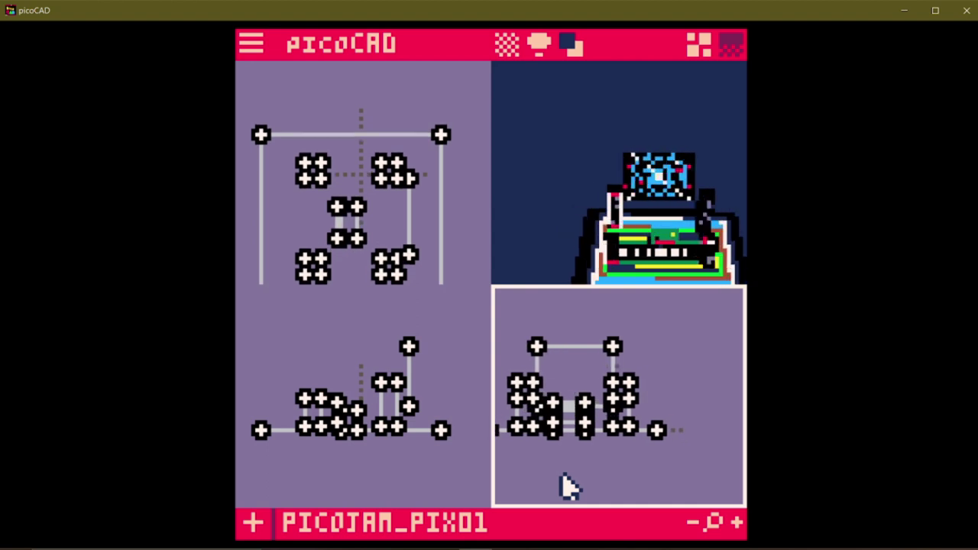
- Move the selected room scene fully away from the origin to one side in the front view
key("Left")
key("Left")
key("Left")
key("Left")
key("Left")
key("Left")
key("Left")
key("Left")
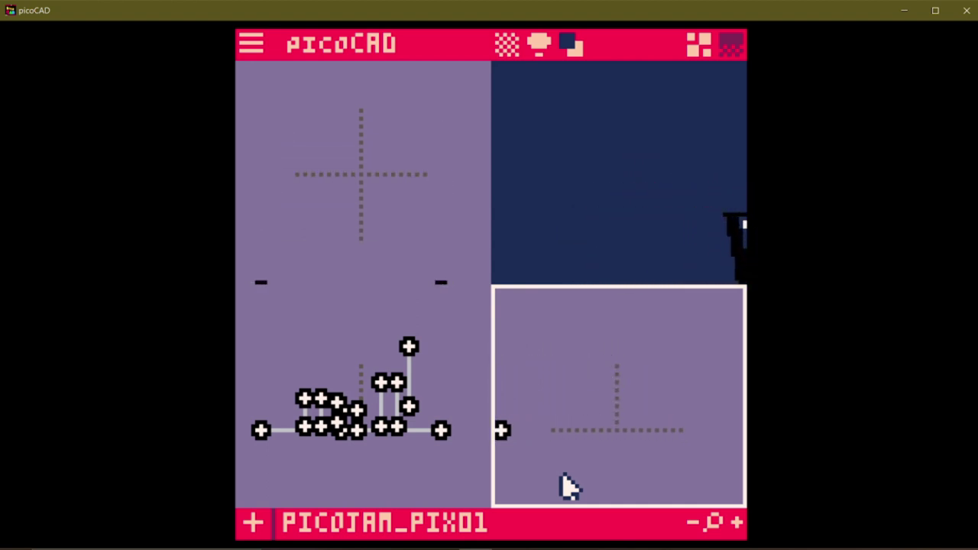
- Raise the selected room scene well above the ground line in the side view to clear the work area
key("Up")
key("Up")
key("Up")
key("Up")
key("Up")
key("Up")
key("Up")
key("Up")
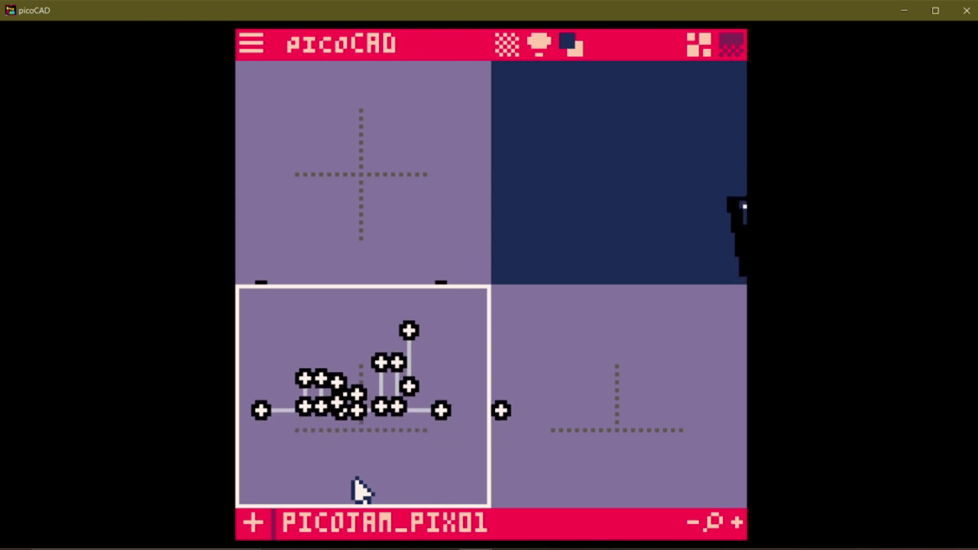
key("Up")
key("Up")
key("Up")
key("Up")
key("Up")
key("Up")
key("Up")
key("Up")
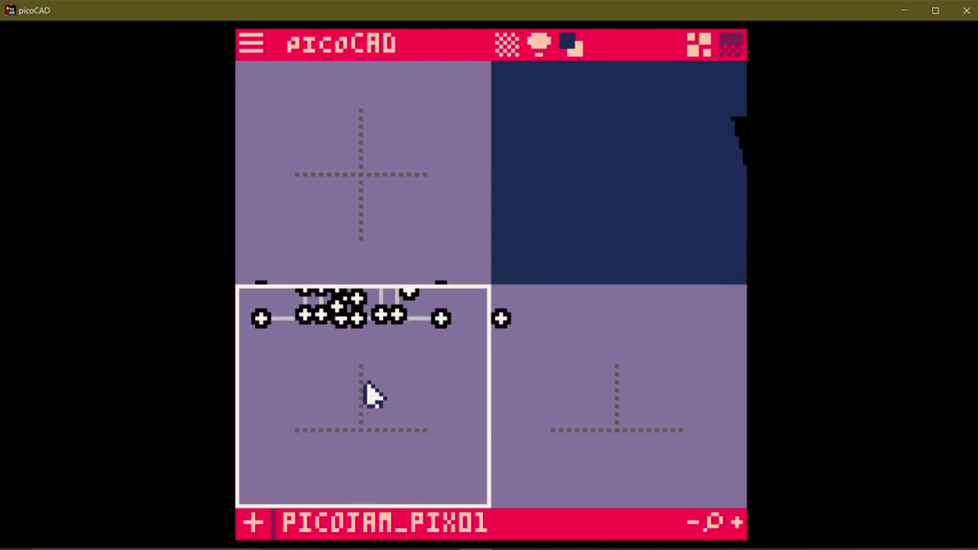
- Add a new plane mesh at the origin for a music note
left_click(266, 519)
left_click(373, 356)
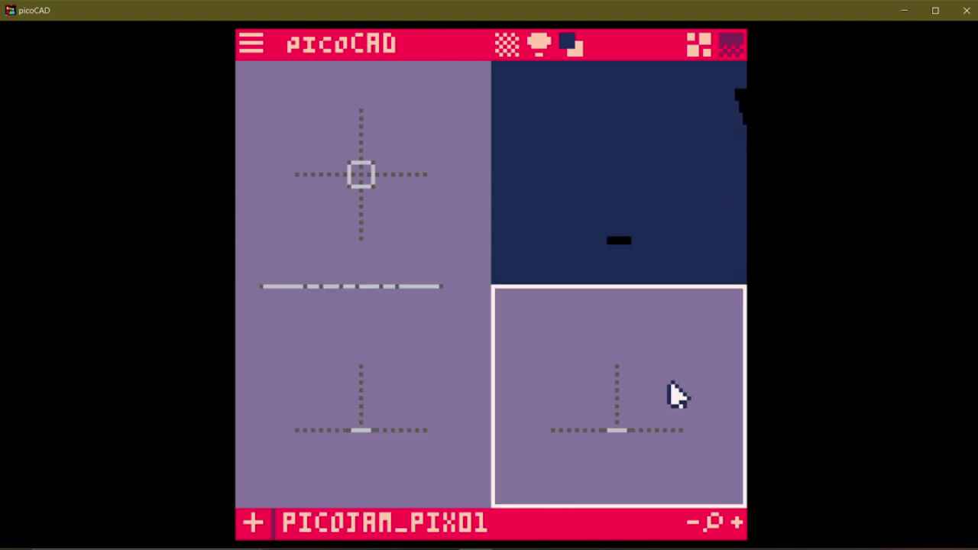
key("Down")
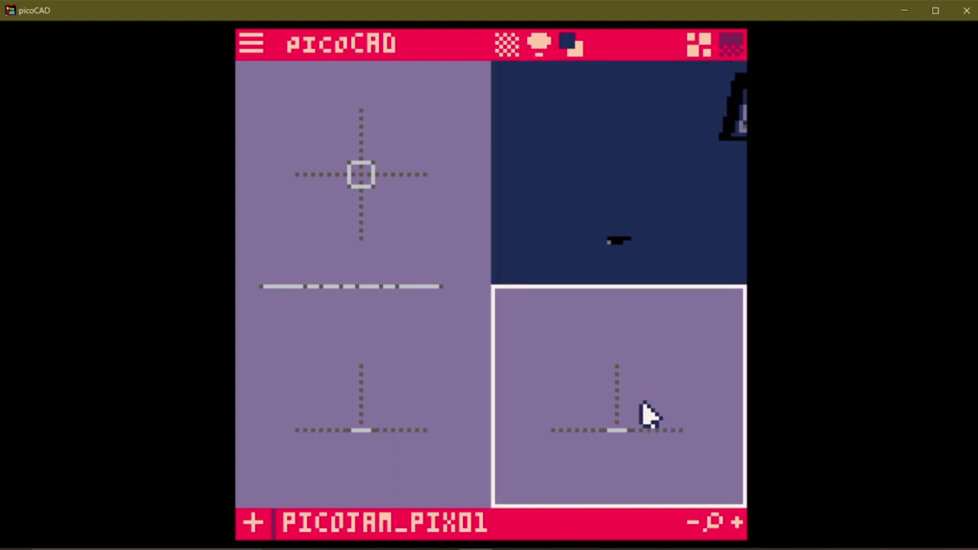
right_click(615, 437)
scroll(428, 334, "up", 10)
- Rotate the new plane mesh until it stands upright as a square in the front view
key("Up")
key("Down")
key("Up")
key("Down")
right_click(640, 245)
left_click(664, 299)
right_click(642, 234)
left_click(655, 296)
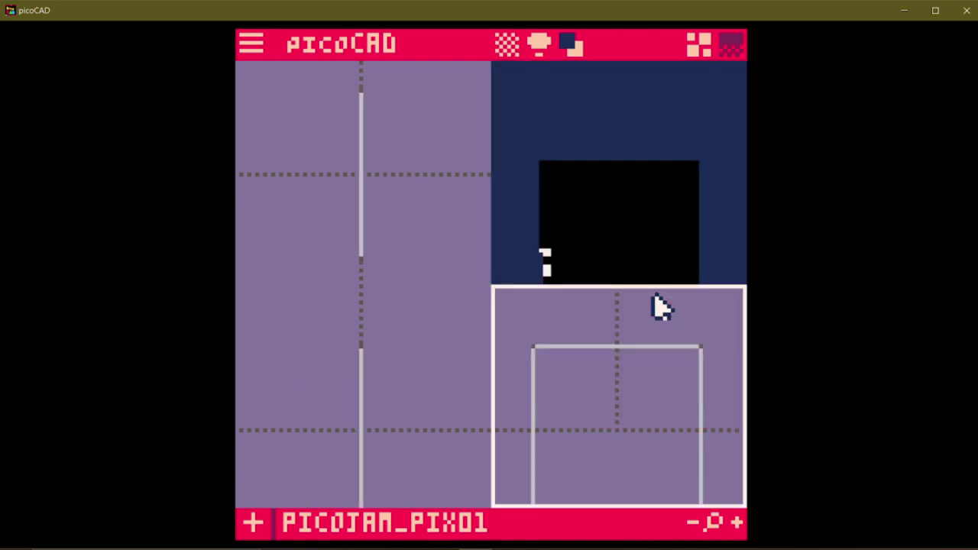
scroll(646, 246, "down", 2)
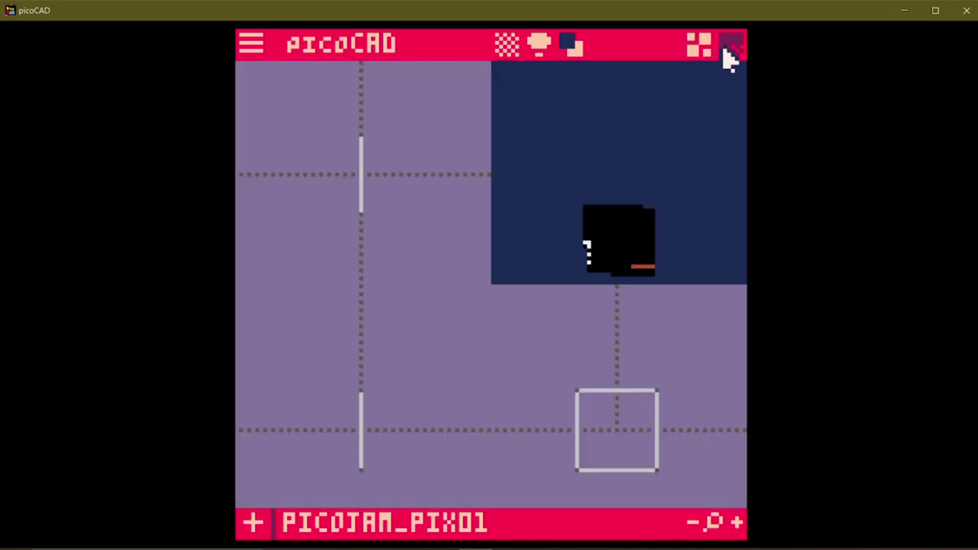
- Map the plane's face onto the single music note of the texture sheet and orient it so the note stands upright
left_click(729, 55)
left_click_drag(680, 325, 589, 435)
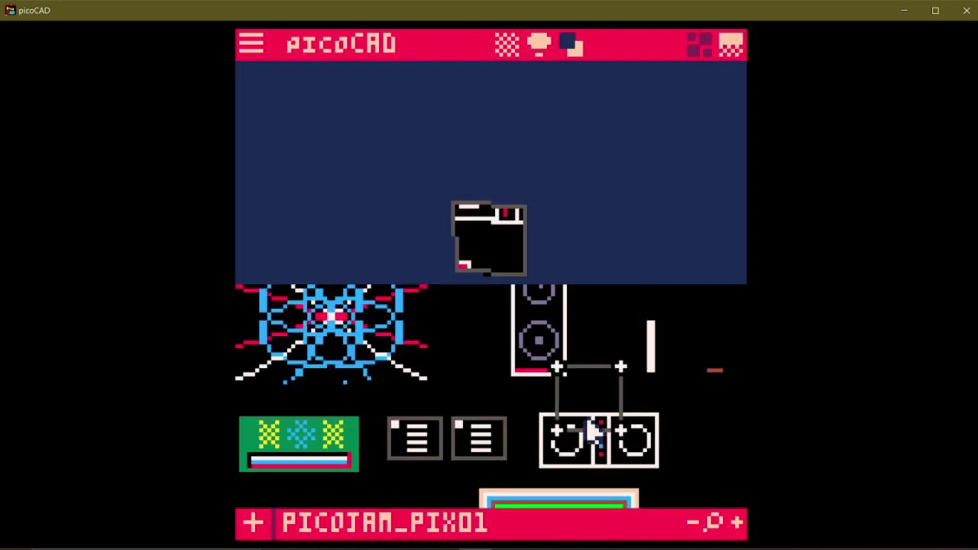
scroll(589, 421, "down", 5)
scroll(585, 382, "up", 3)
left_click_drag(578, 339, 612, 470)
scroll(616, 466, "down", 4)
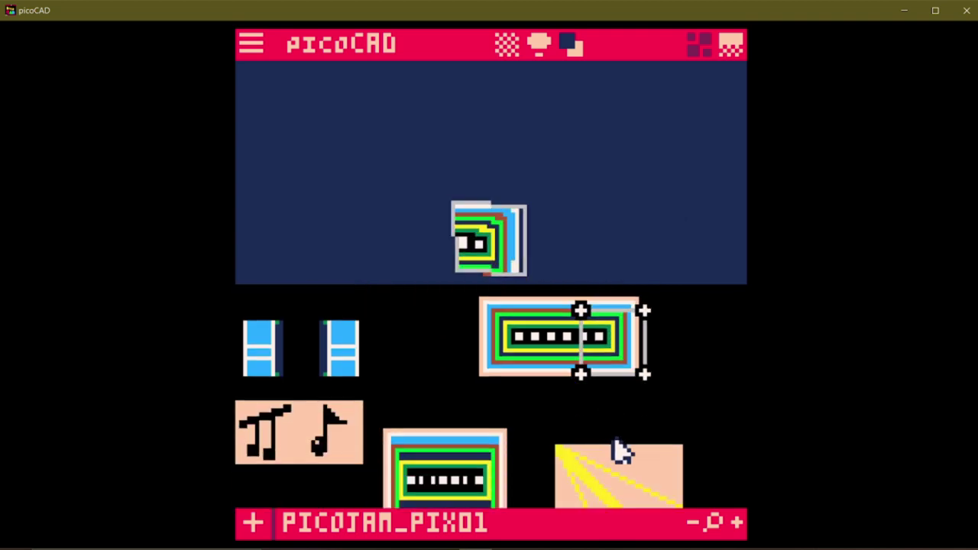
left_click_drag(604, 358, 328, 439)
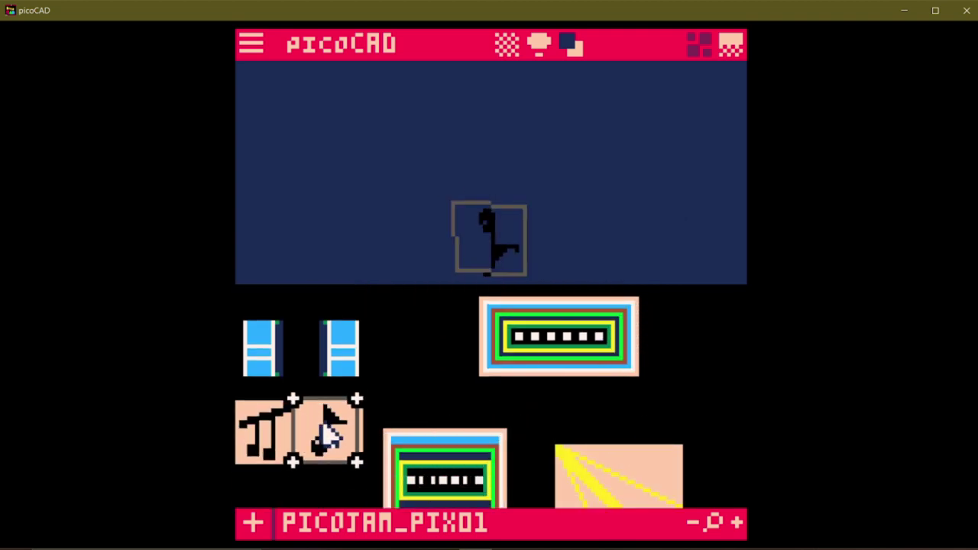
mouse_move(333, 432)
left_mouse_down()
mouse_move(507, 415)
mouse_move(448, 338)
mouse_move(385, 375)
mouse_move(336, 439)
left_mouse_up()
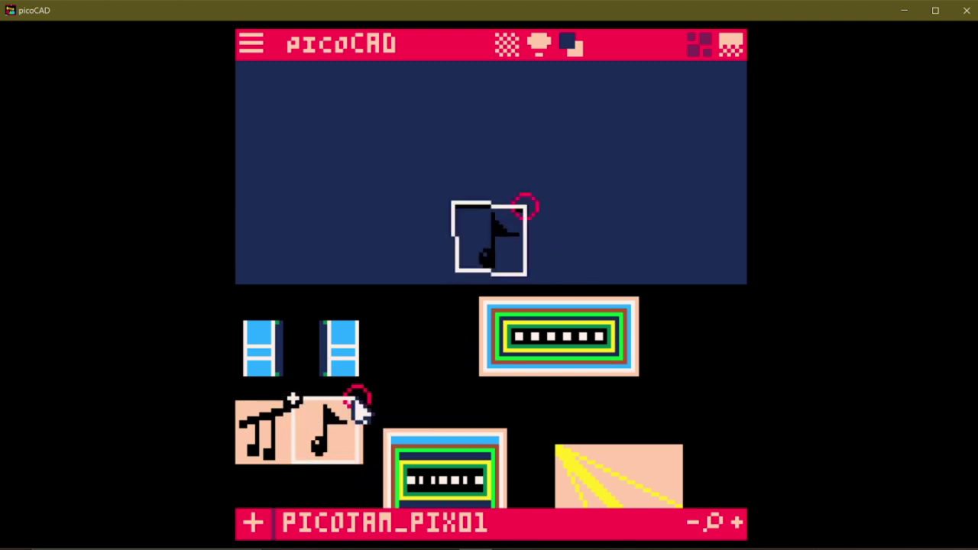
- Clone the note plane and place the two single notes staggered on one side of the front view
right_click(486, 239)
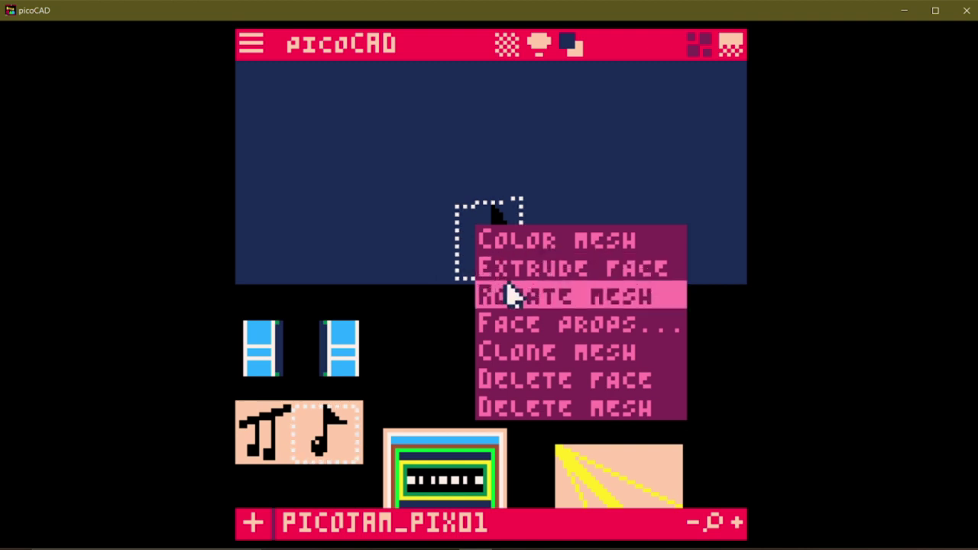
left_click(609, 353)
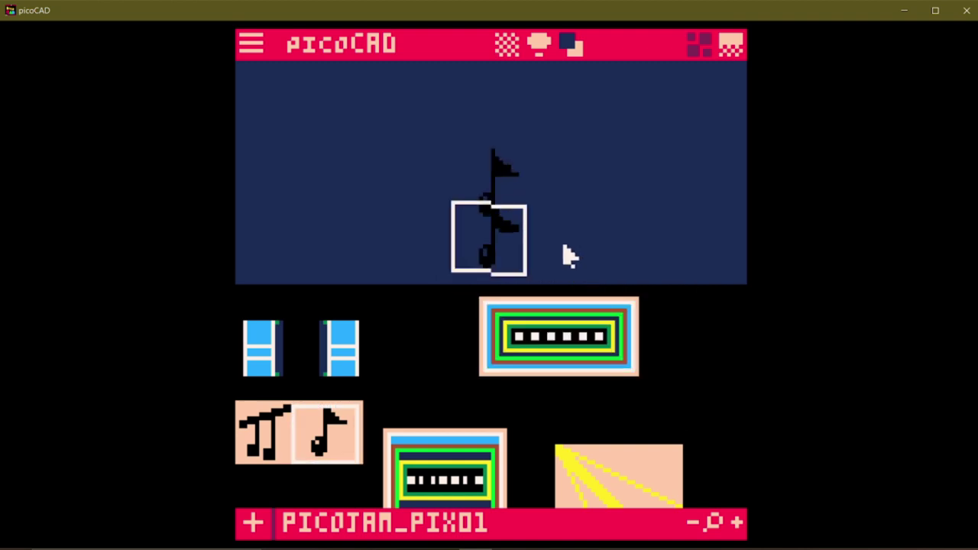
left_click(707, 52)
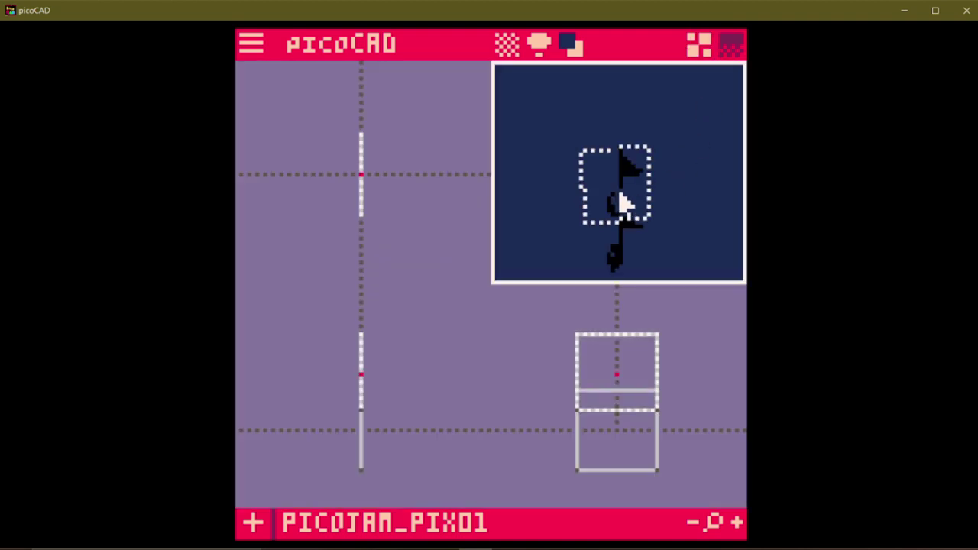
scroll(620, 192, "down", 5)
mouse_move(622, 388)
left_mouse_down()
mouse_move(690, 372)
mouse_move(705, 340)
left_mouse_up()
left_click_drag(618, 425, 659, 366)
left_click_drag(580, 191, 612, 192)
- Clone a third single-note plane and arrange the three notes as a compact cluster
scroll(611, 192, "down", 1)
right_click(688, 357)
left_click(648, 434)
left_click_drag(687, 331, 648, 339)
left_click_drag(604, 206, 636, 206)
- Cycle through the background colours and inspect the three notes in the enlarged 3D view
key("b")
key("b")
key("b")
key("b")
key("b")
key("b")
key("b")
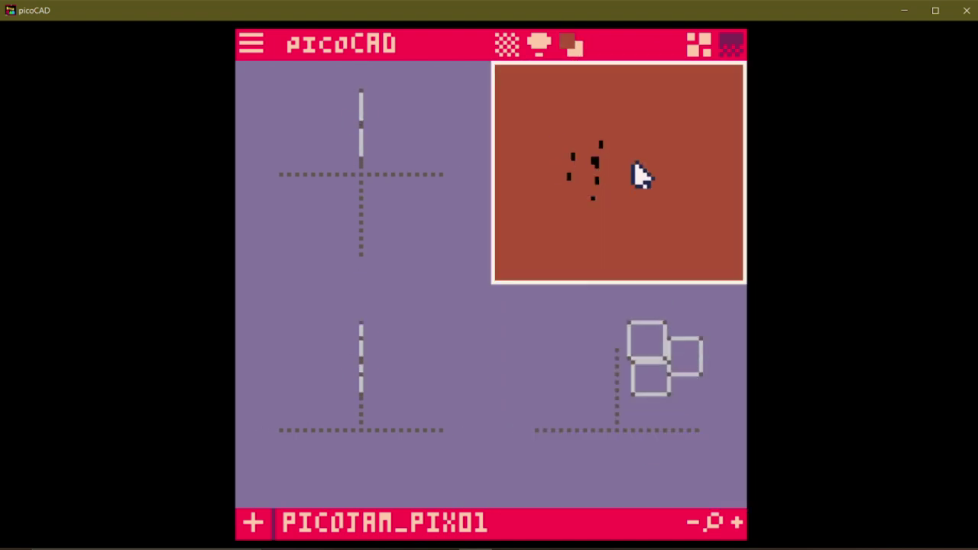
key("space")
mouse_move(507, 284)
left_mouse_down()
mouse_move(497, 285)
mouse_move(502, 275)
left_mouse_up()
key("b")
key("space")
- Clone a note plane, move it to the opposite side and map its face onto the beamed double note
right_click(653, 305)
left_click(636, 435)
left_click_drag(651, 323, 544, 349)
left_click(727, 48)
left_click_drag(315, 438, 267, 438)
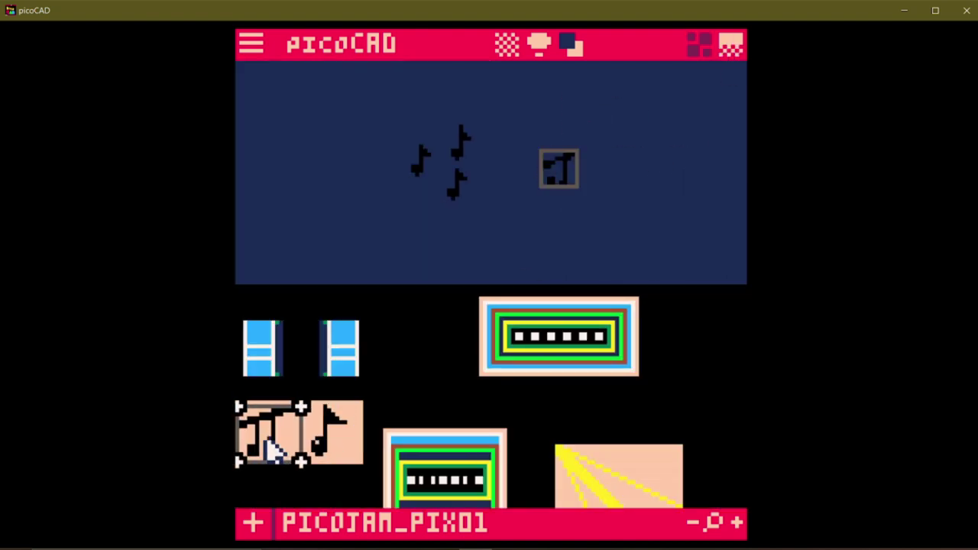
- Clone the double-note plane into the three-note cluster and move one single note over to the opposite side
key("Tab")
right_click(556, 357)
left_click(596, 435)
mouse_move(557, 358)
left_mouse_down()
mouse_move(598, 325)
mouse_move(707, 316)
left_mouse_up()
left_click_drag(655, 326, 570, 313)
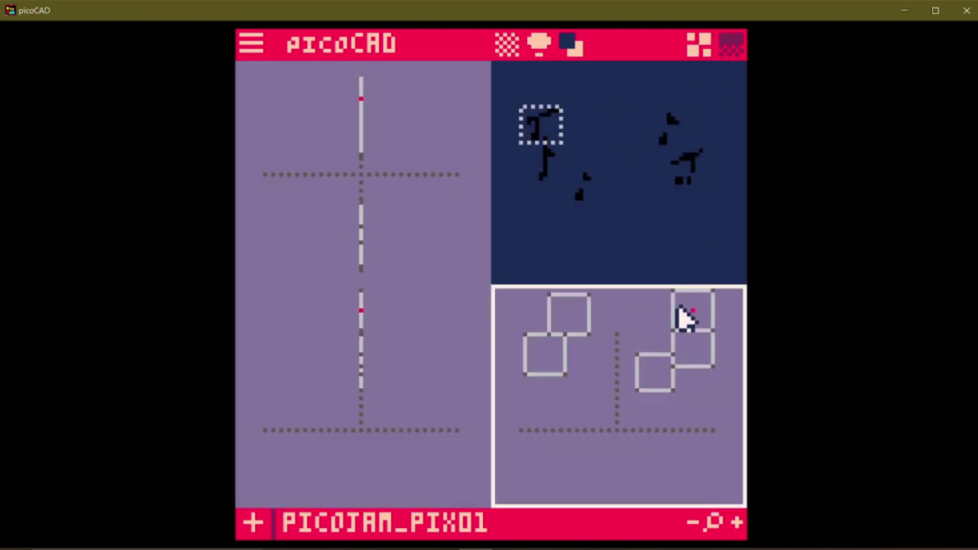
left_click_drag(688, 312, 650, 325)
mouse_move(631, 190)
left_mouse_down()
mouse_move(675, 203)
mouse_move(635, 200)
left_mouse_up()
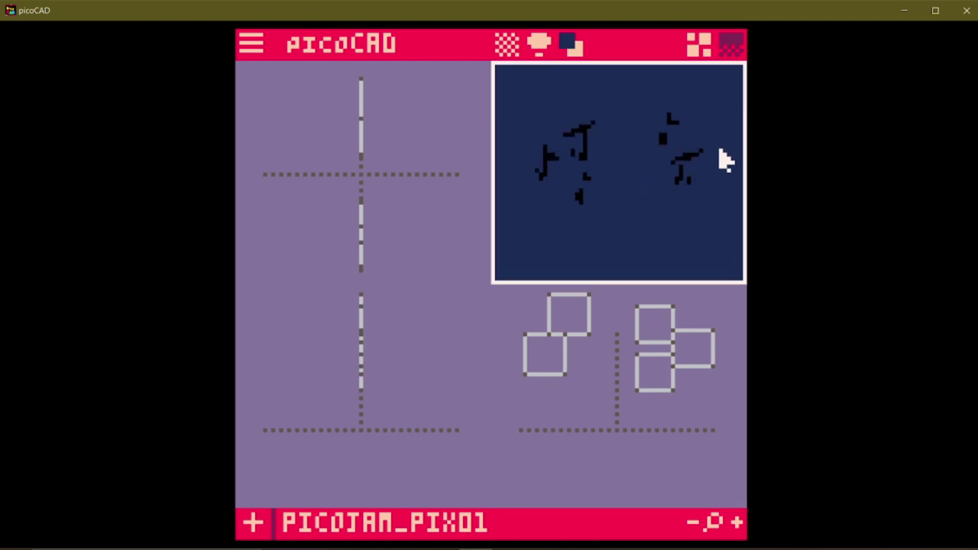
- Select all vertices of the displaced room scene and move it back to the origin around the music notes
scroll(648, 234, "down", 1)
scroll(648, 234, "down", 1)
left_click_drag(648, 234, 699, 143)
right_click(357, 216)
left_click_drag(627, 176, 659, 224)
scroll(659, 225, "down", 4)
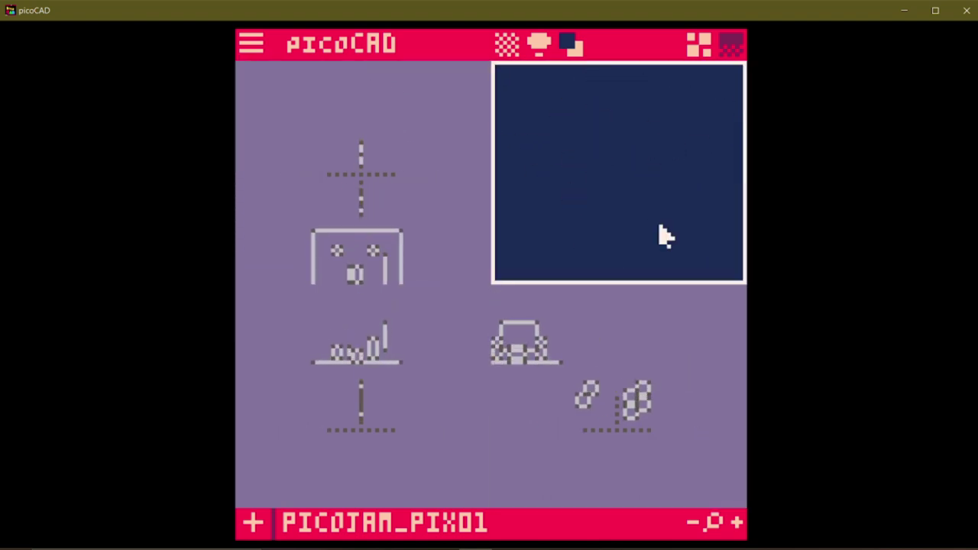
left_click_drag(413, 333, 291, 378)
key("Down")
key("Down")
key("Down")
key("Down")
key("Down")
key("Down")
key("Down")
key("Down")
key("Down")
key("Down")
key("Down")
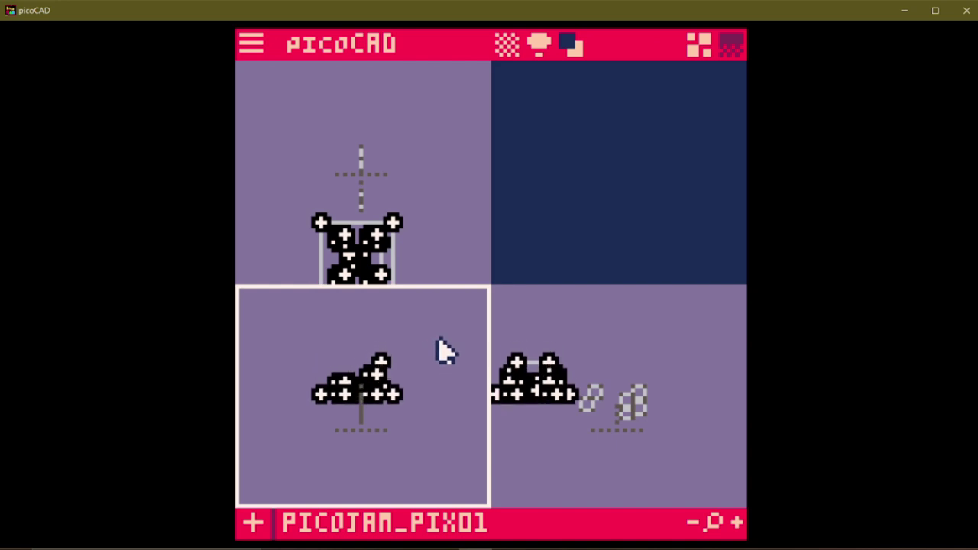
left_click(611, 408)
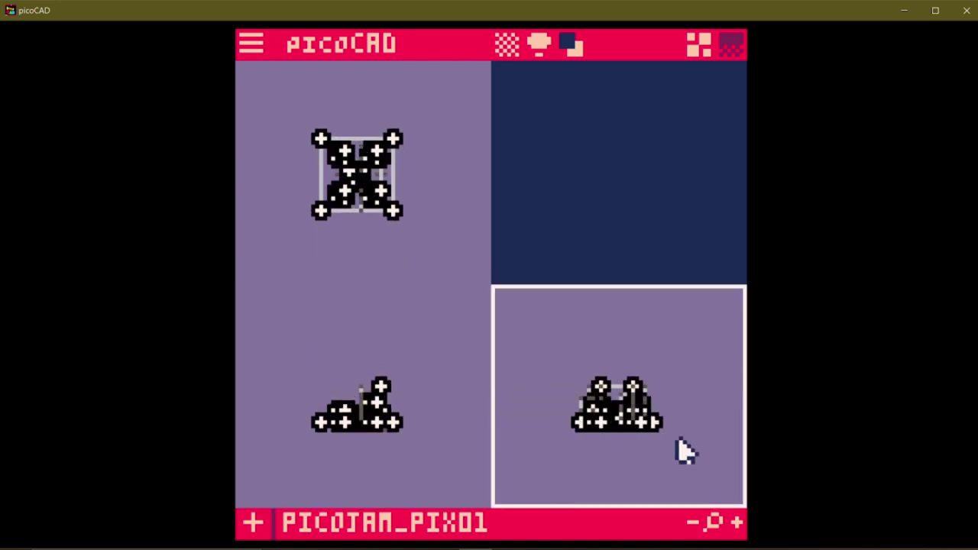
- Review the reassembled room with its floating notes in the enlarged 3D view against a red background
left_click(368, 156)
scroll(367, 156, "up", 5)
key("space")
key("Tab")
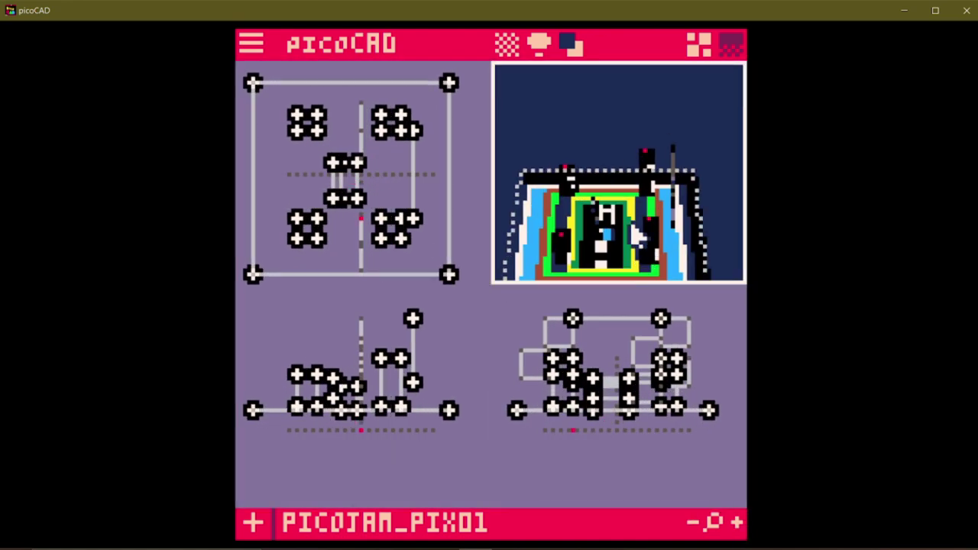
scroll(671, 160, "up", 3)
left_click_drag(671, 161, 655, 236)
key("b")
key("space")
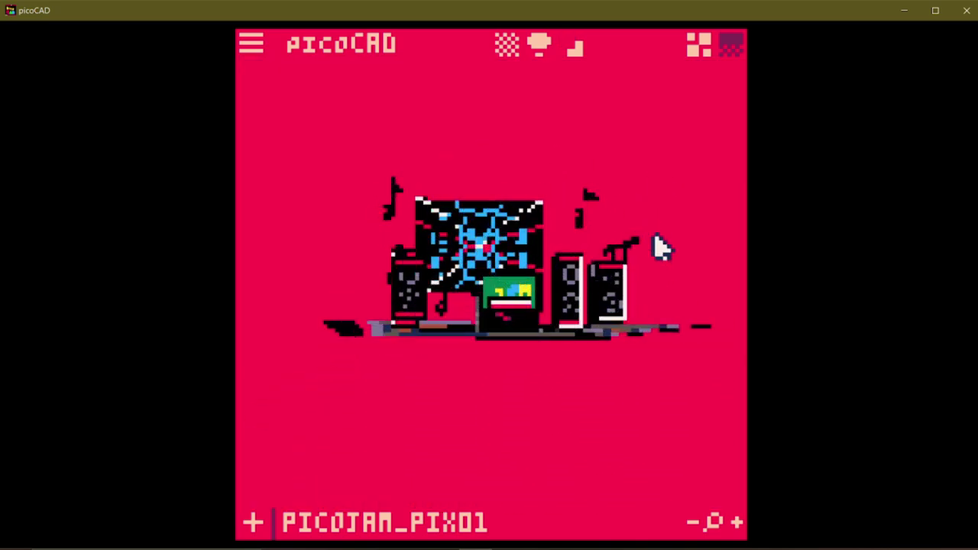
key("Tab")
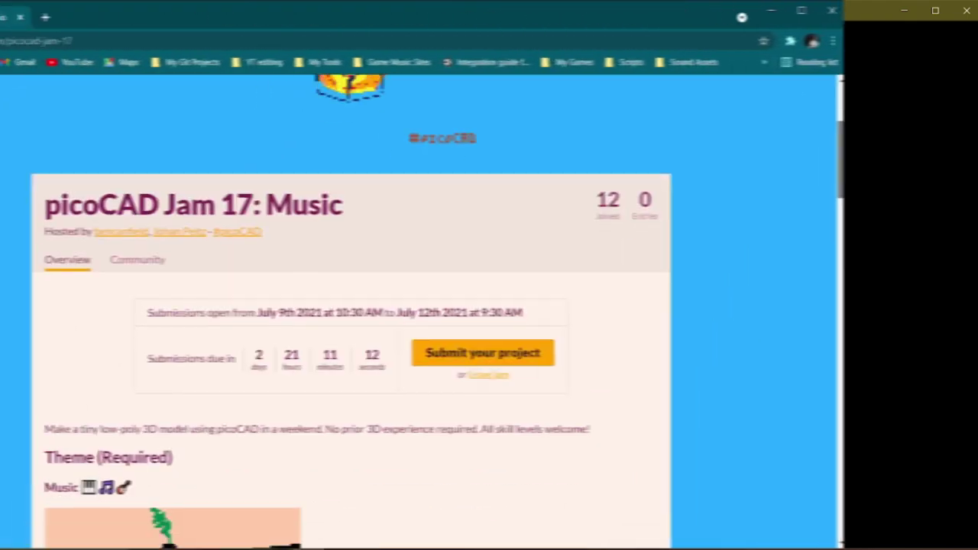
- Switch to the browser, start a new itch.io project for picoCAD Jam 17: Music and title it "DJ by the night"
scroll(489, 306, "down", 4)
scroll(489, 306, "up", 3)
left_click(633, 338)
left_click(345, 504)
left_click(327, 325)
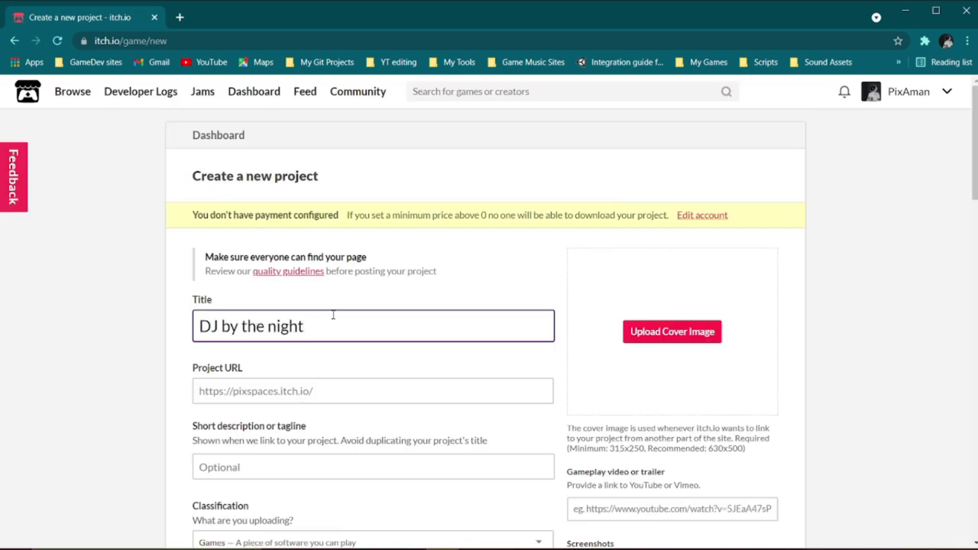
type("DJ by the night")
scroll(356, 389, "down", 2)
left_click(296, 329)
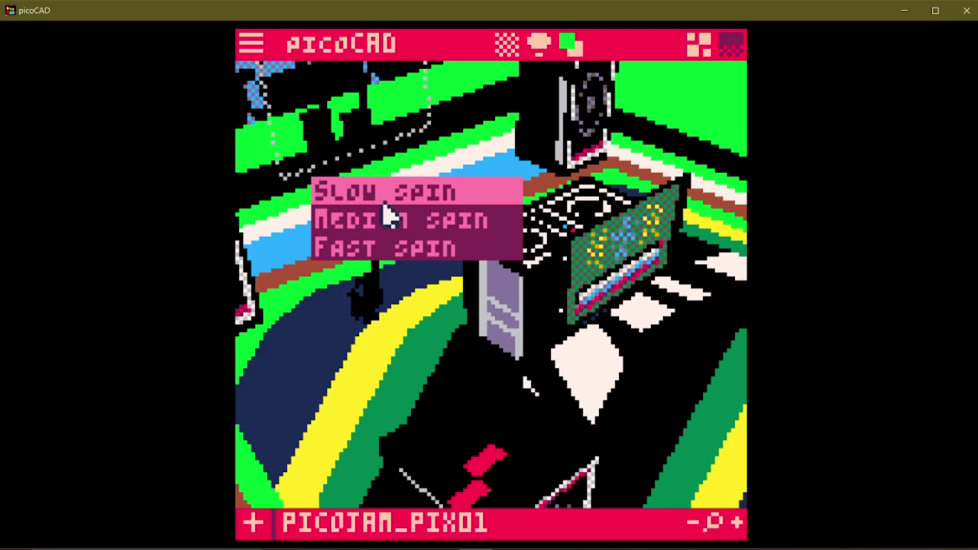
- Switch to picoCAD and choose the slow spin for the close-up view of the scene on a green background
left_click(375, 198)
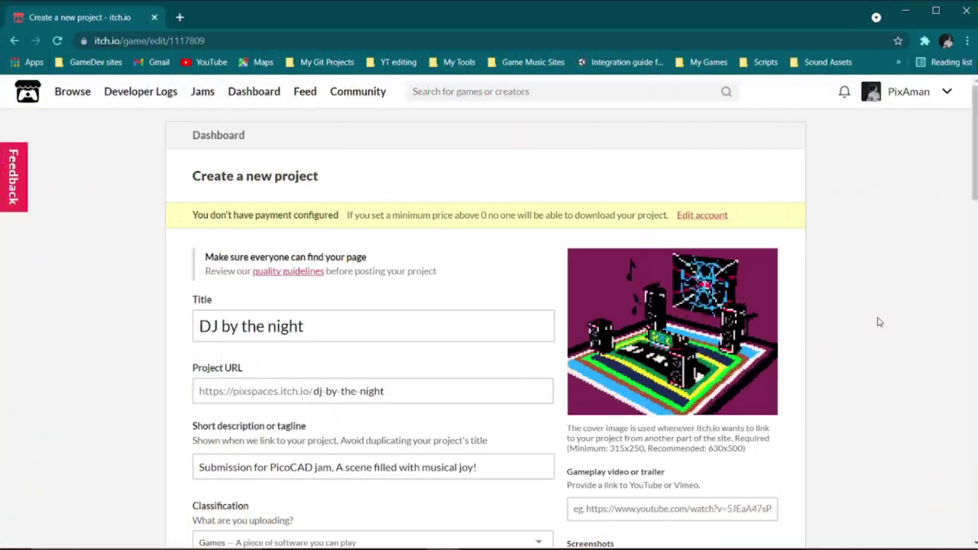
- In the itch.io project form, check the description, screenshots and genre options, and save the project as a draft
scroll(879, 321, "down", 7)
scroll(730, 358, "down", 3)
scroll(762, 212, "up", 1)
scroll(841, 304, "down", 4)
scroll(179, 375, "up", 1)
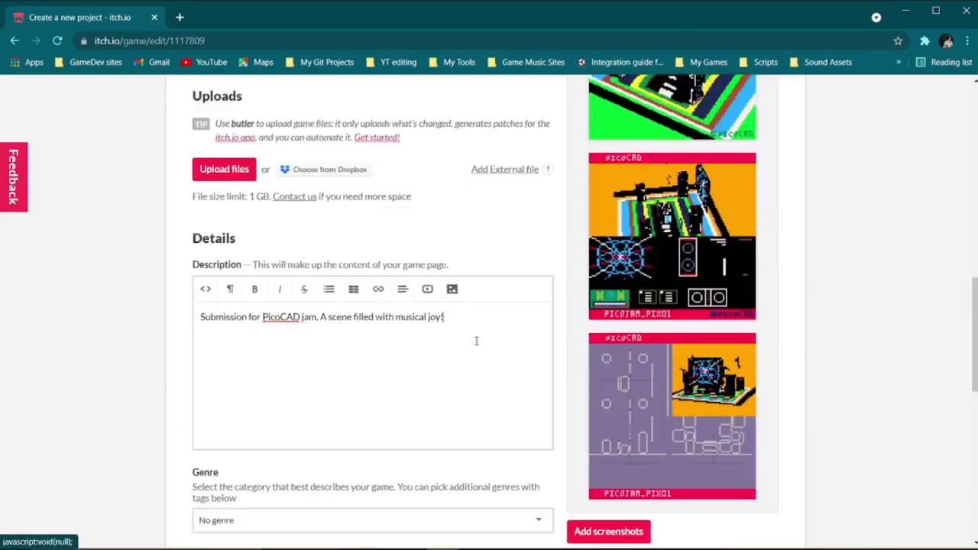
scroll(163, 360, "down", 2)
left_click(279, 388)
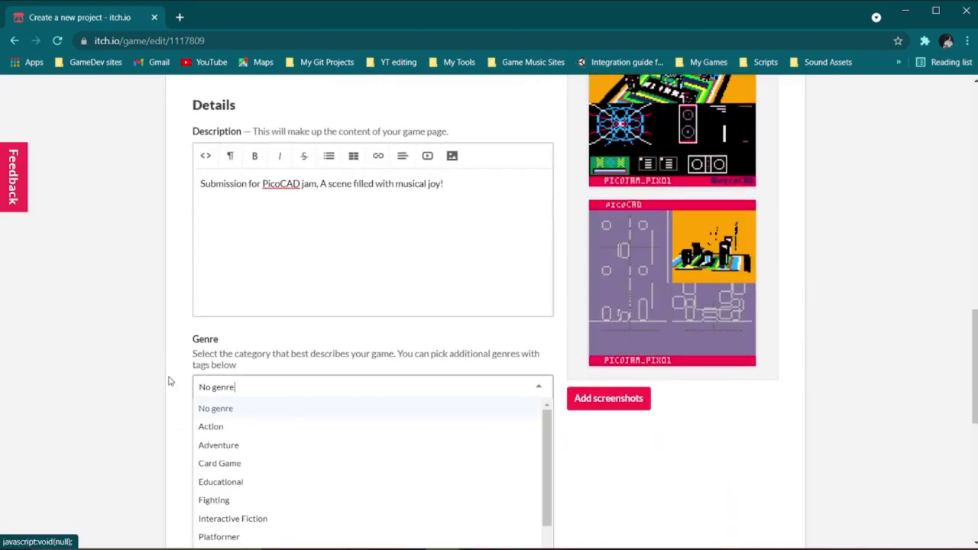
scroll(142, 365, "down", 6)
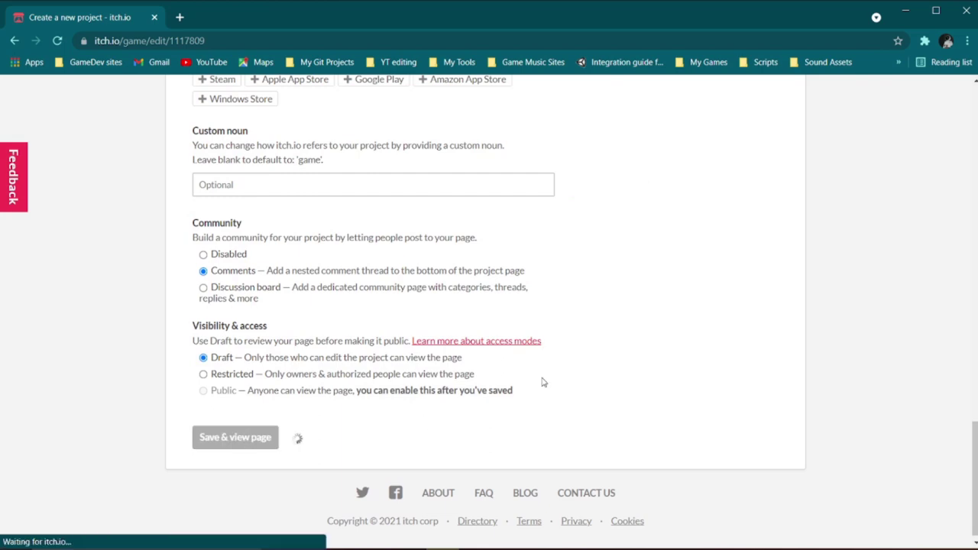
- Set the project's visibility to Public, save it and view its page
left_click(203, 384)
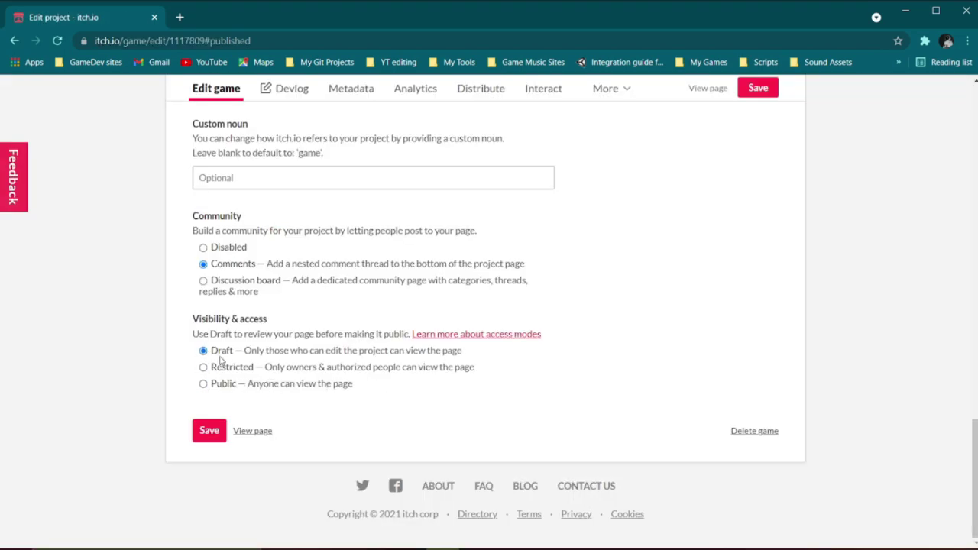
left_click(210, 432)
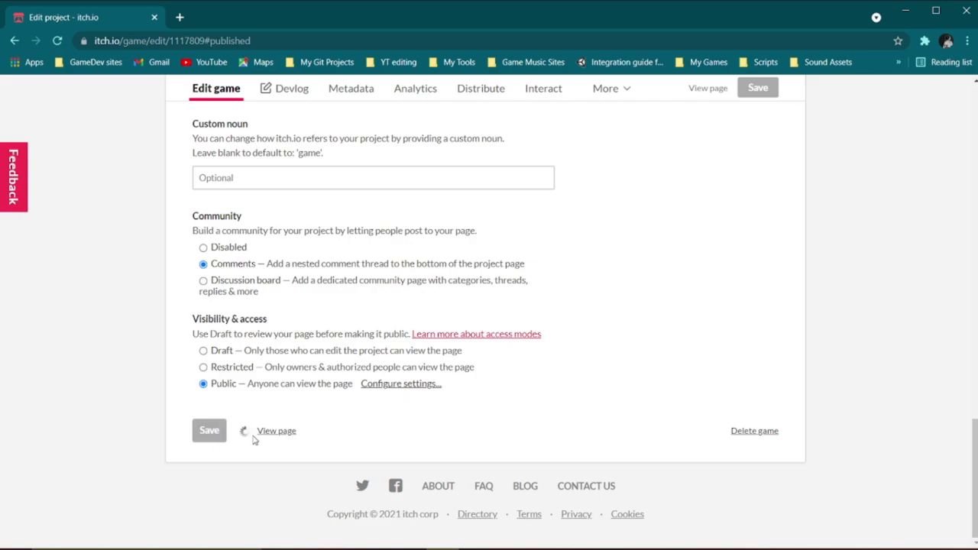
left_click(253, 431)
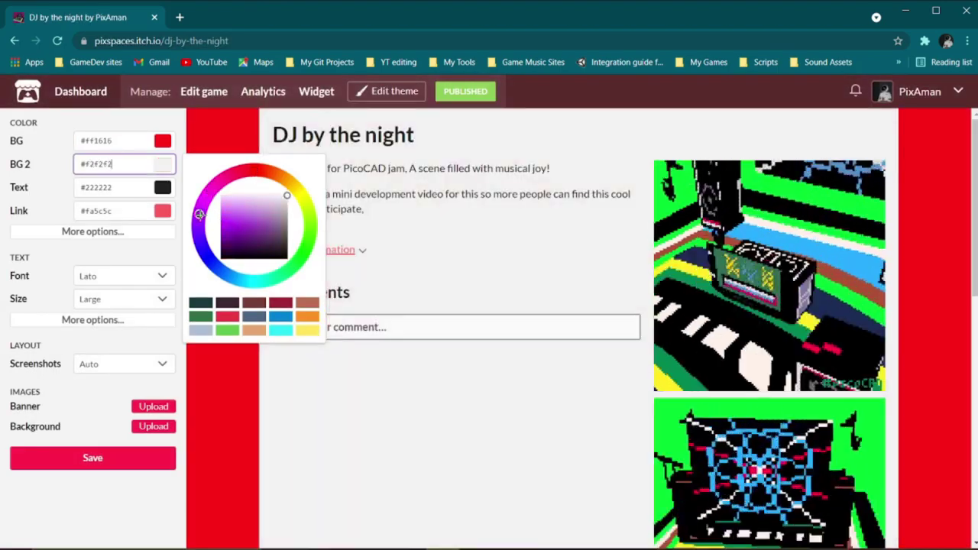
- Set the page theme's BG 2 colour to #683189, text to #ffffff and link colour to #ea81f9
left_click_drag(199, 215, 257, 231)
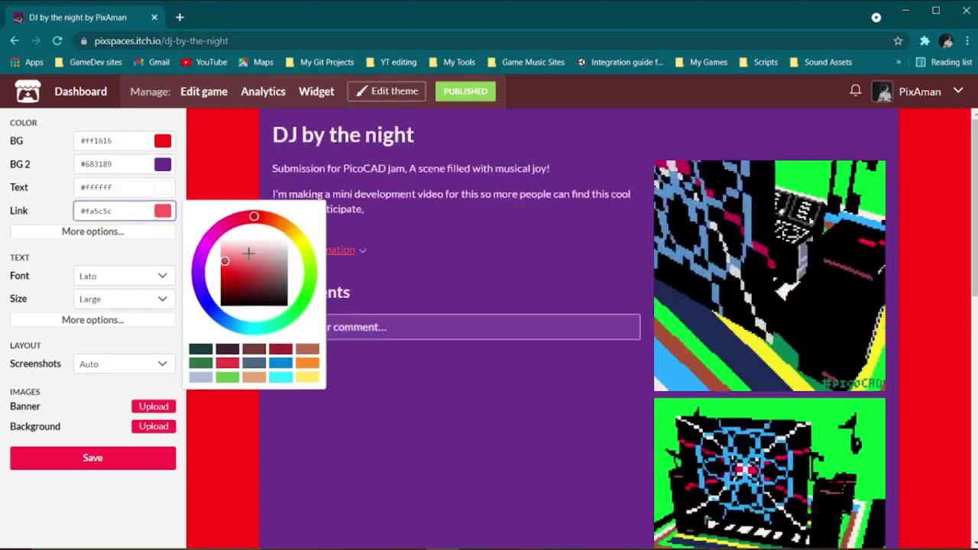
left_click_drag(249, 253, 208, 234)
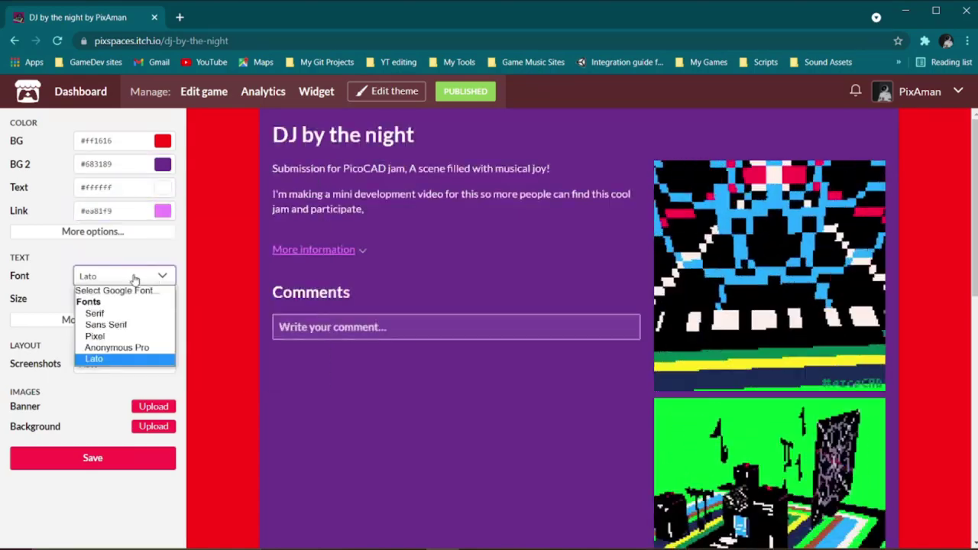
- Open the Google Font selection for the page theme's text and search the fonts for "r"
left_click(100, 287)
left_click(456, 182)
type("r")
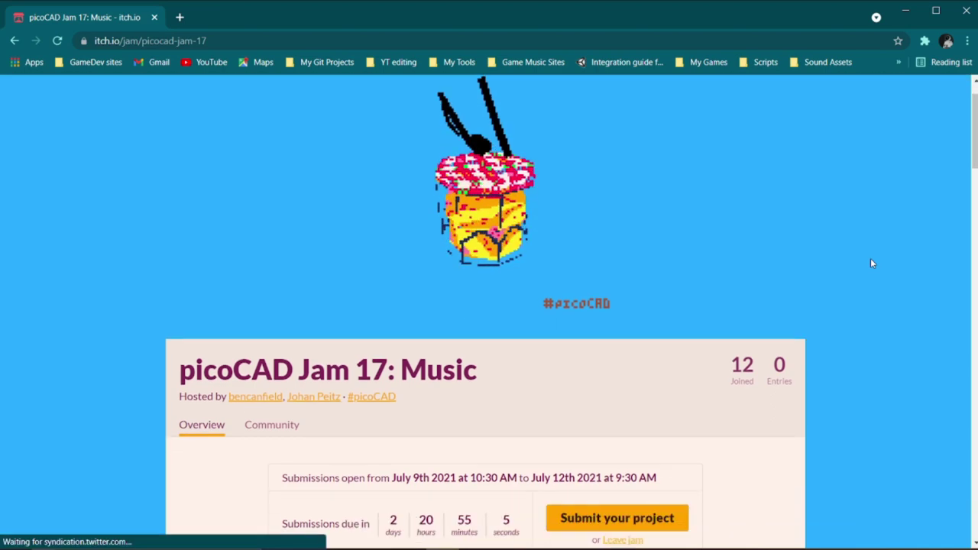
- Fill in the jam submission for DJ by the night with Yes for meeting the limitation and Castles as the next theme suggestion
scroll(870, 259, "down", 3)
left_click(632, 374)
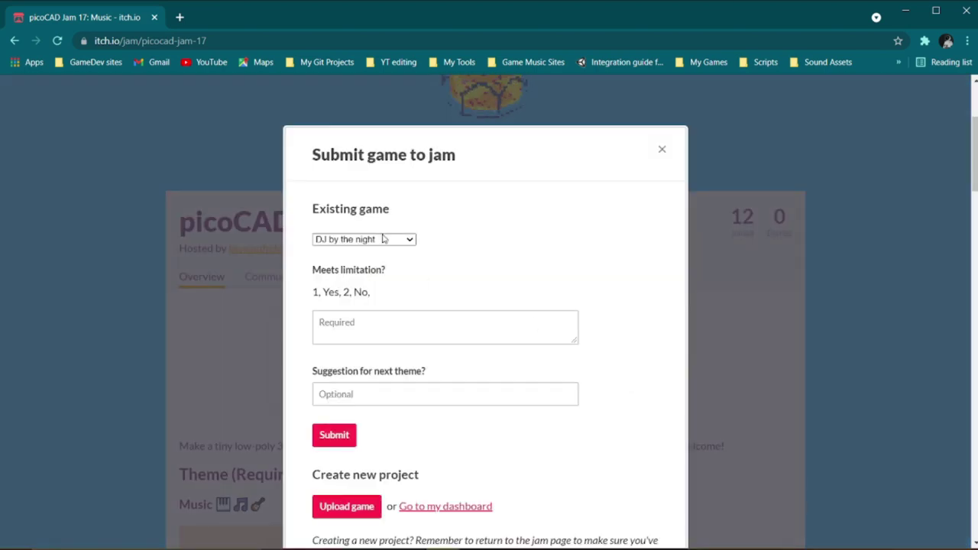
left_click(405, 327)
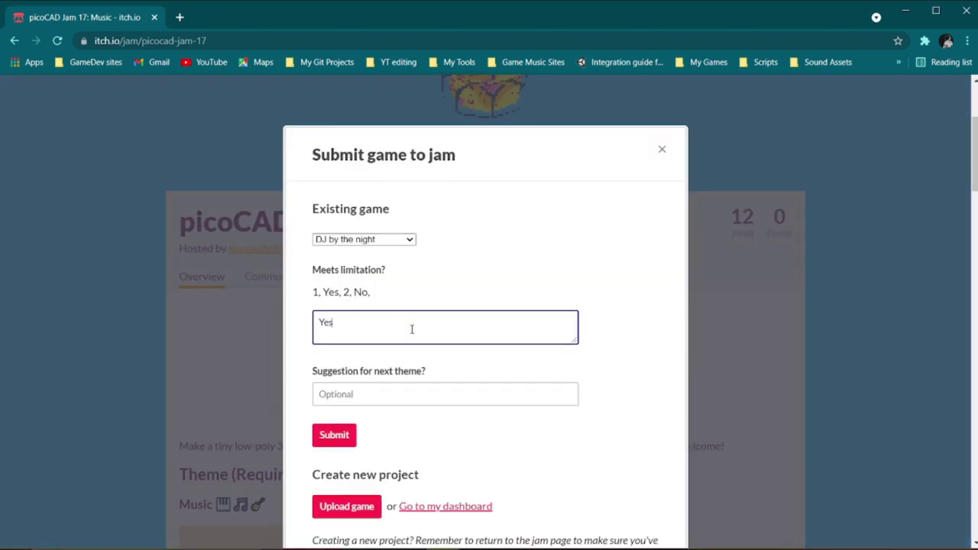
left_click(409, 401)
scroll(568, 351, "down", 1)
type("Castles")
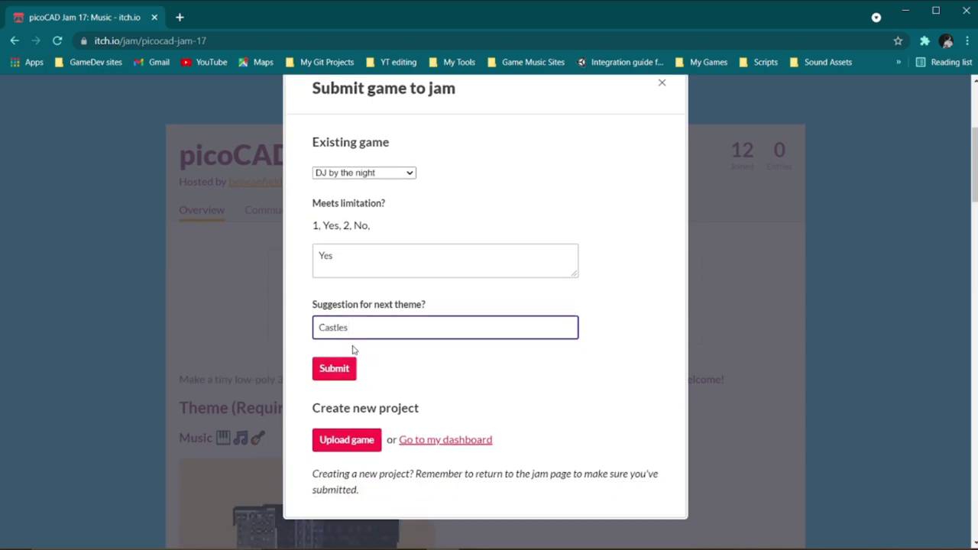
- Submit the game to picoCAD Jam 17 and view all of the jam's submissions
left_click(343, 373)
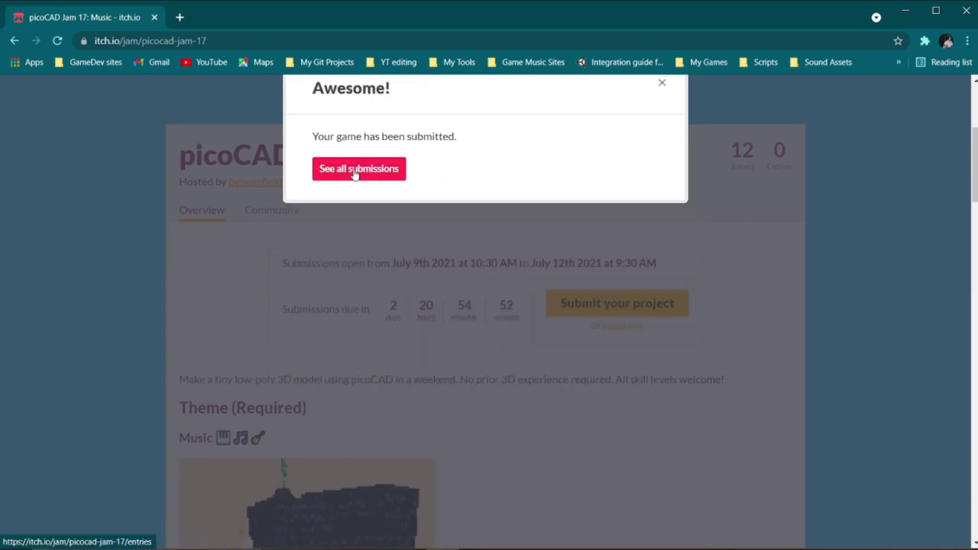
left_click(354, 168)
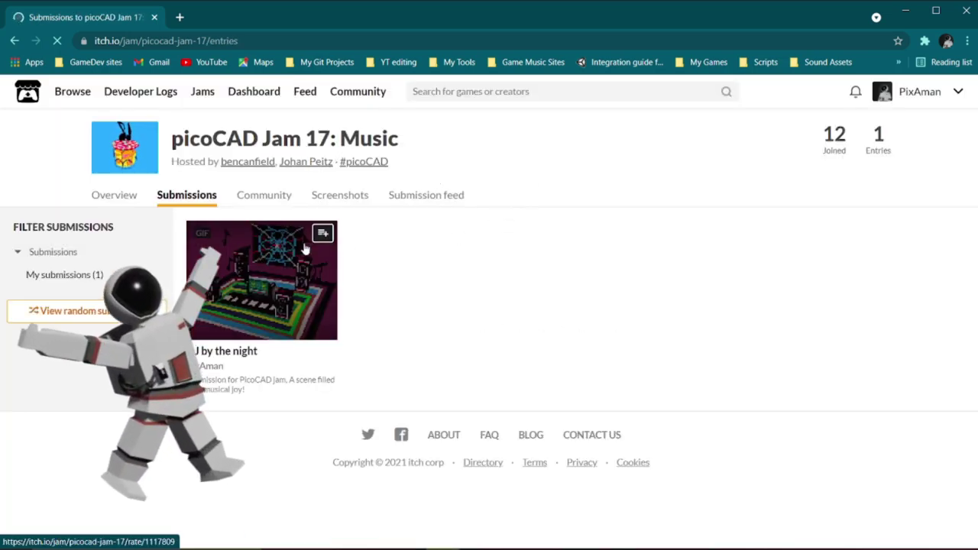